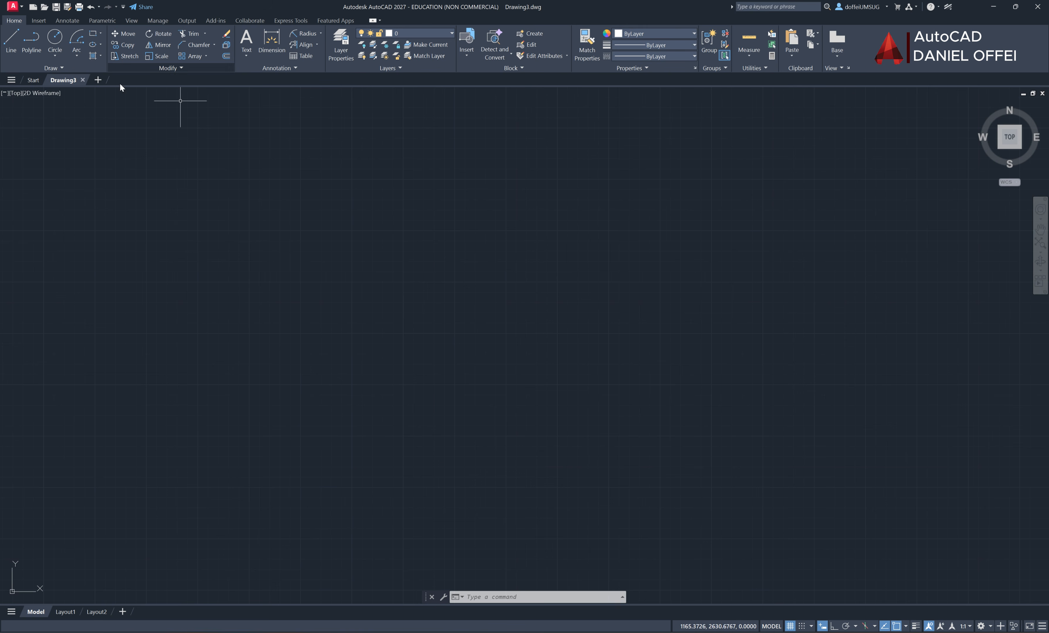
Zoom the empty drawing to show all of its limits
left_click(119, 110)
left_click(908, 546)
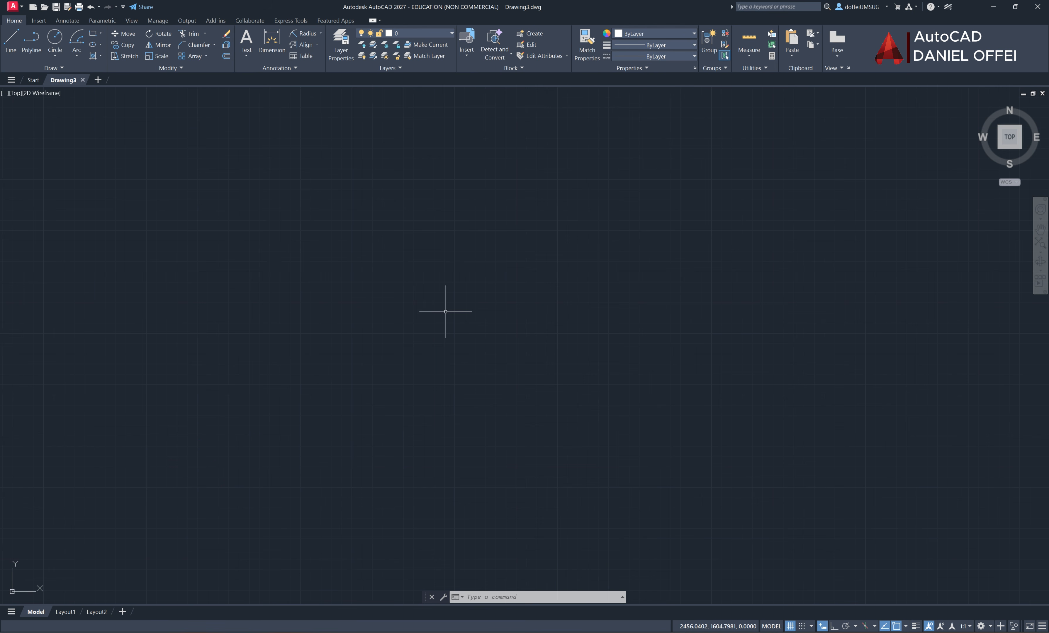
type("Z")
key("Return")
type("A")
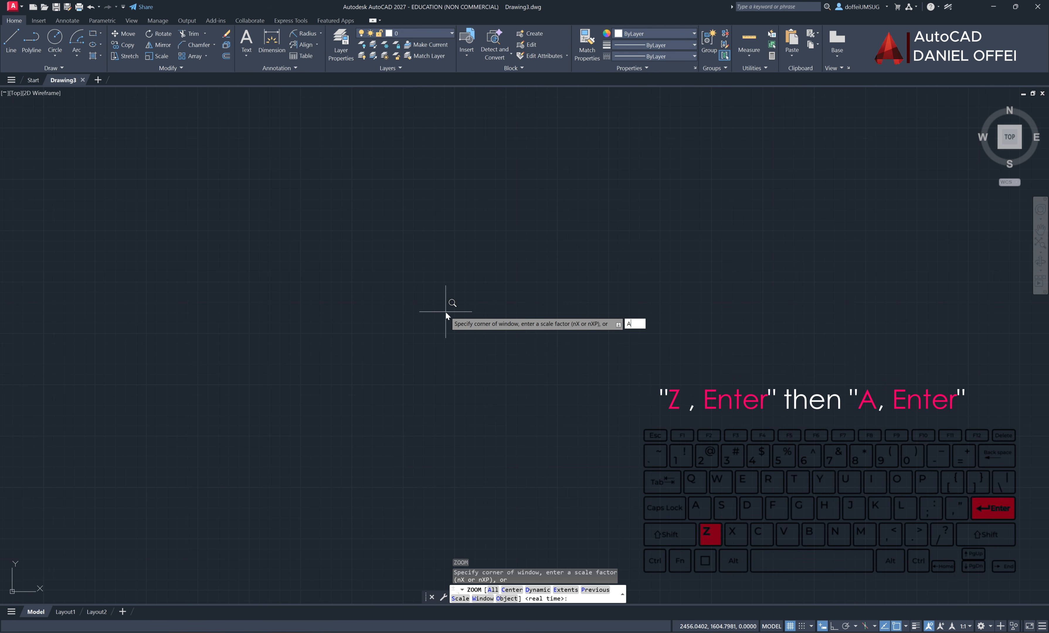
key("Return")
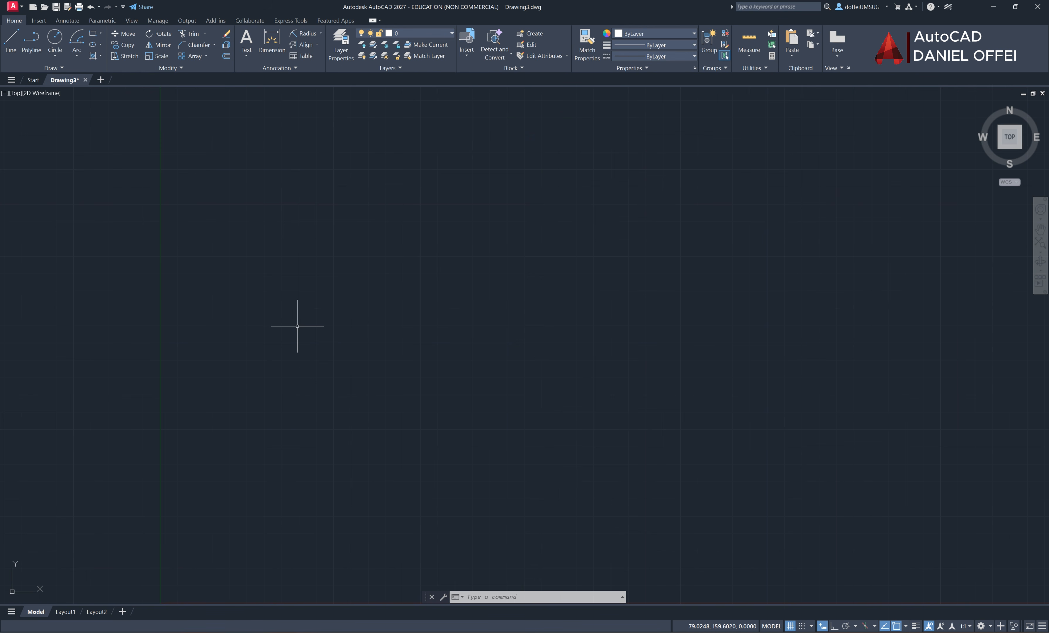
Set the drawing's length units to Decimal type with a precision of 0.0
type("UN")
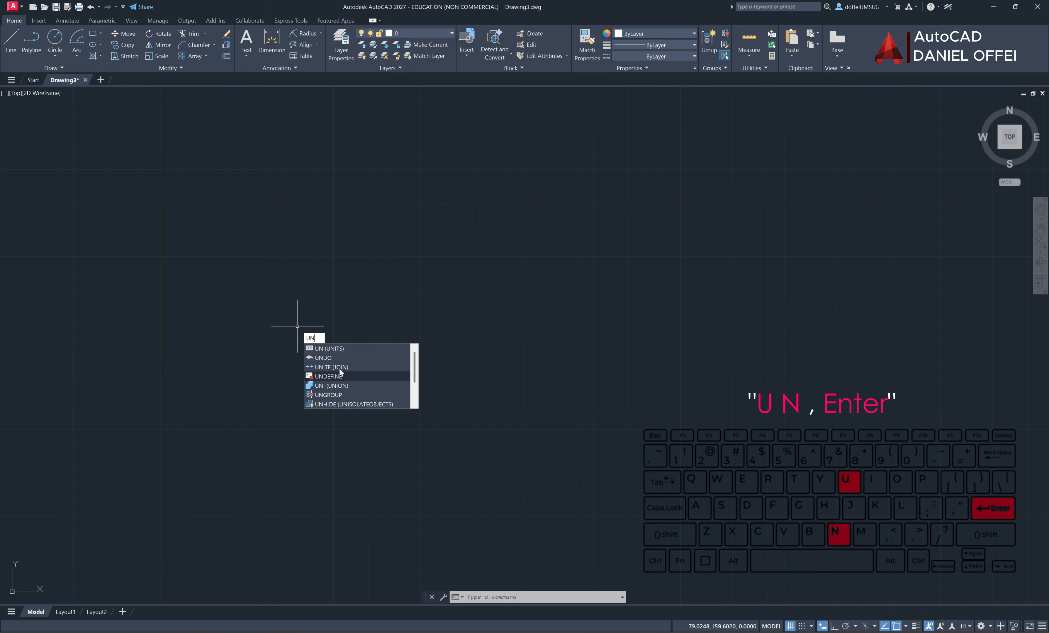
left_click(334, 350)
key("Return")
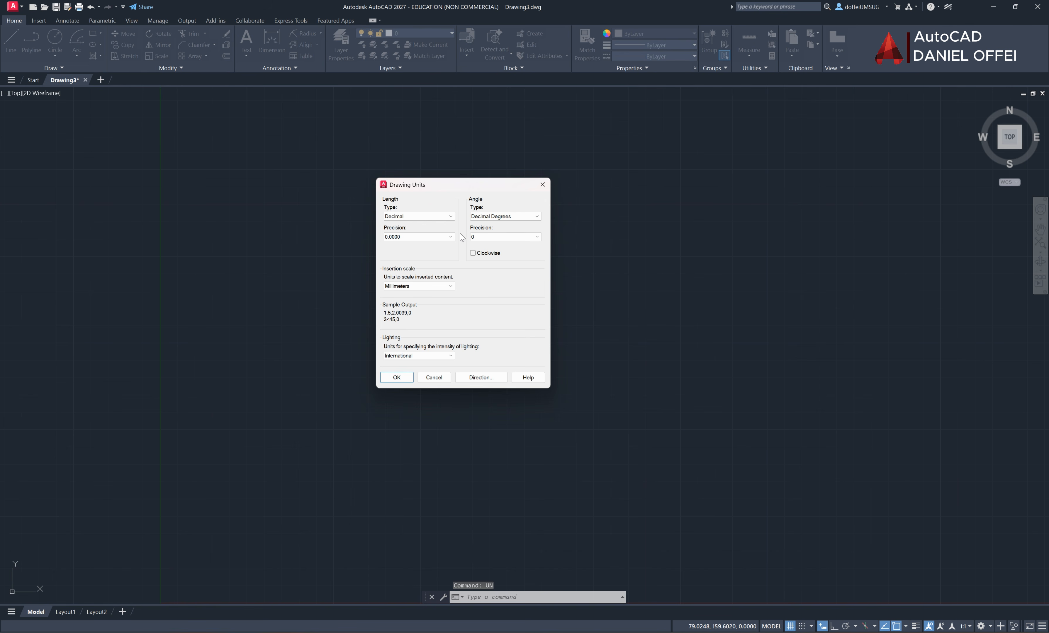
left_click(450, 216)
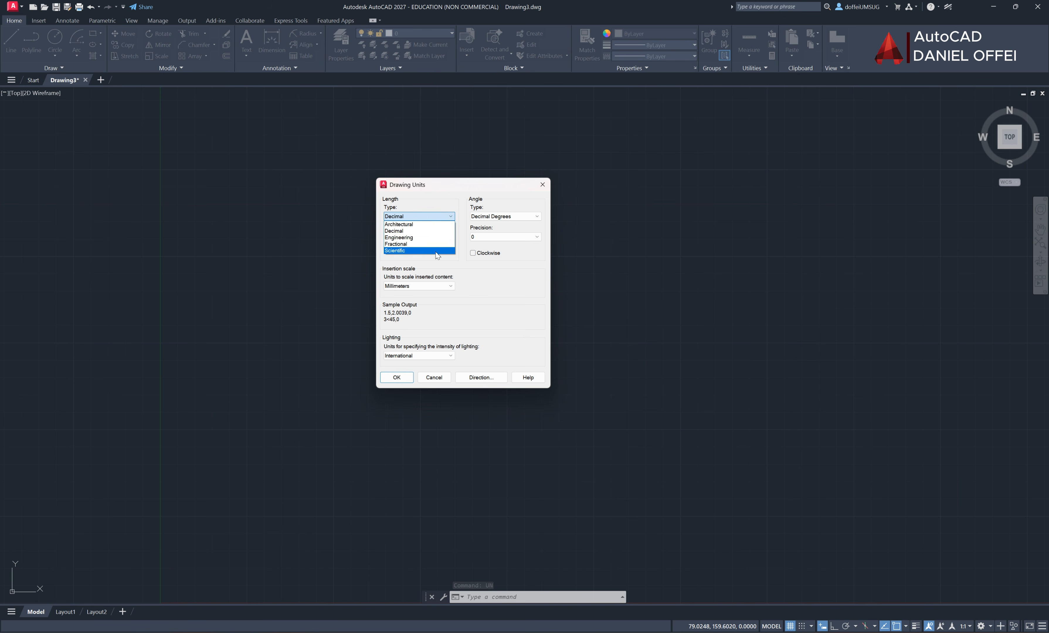
left_click(437, 233)
left_click(415, 237)
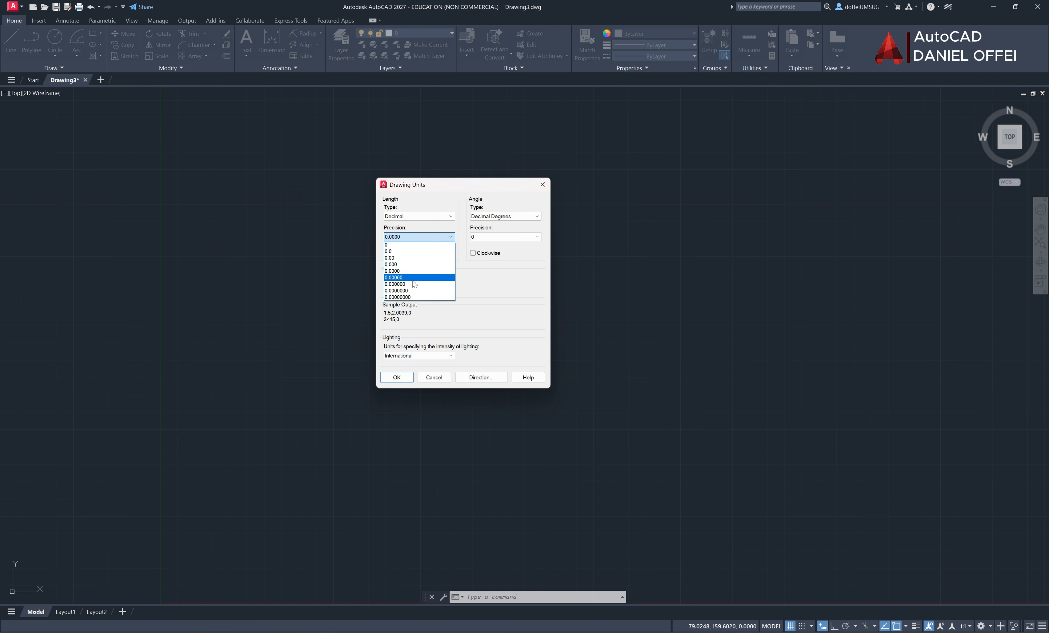
left_click(409, 258)
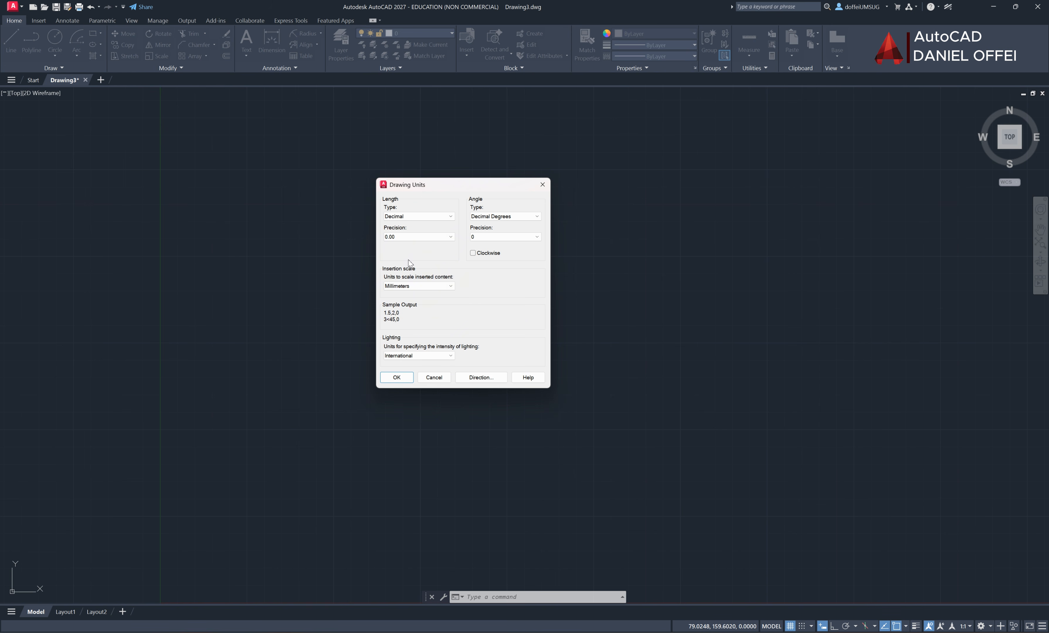
left_click(415, 237)
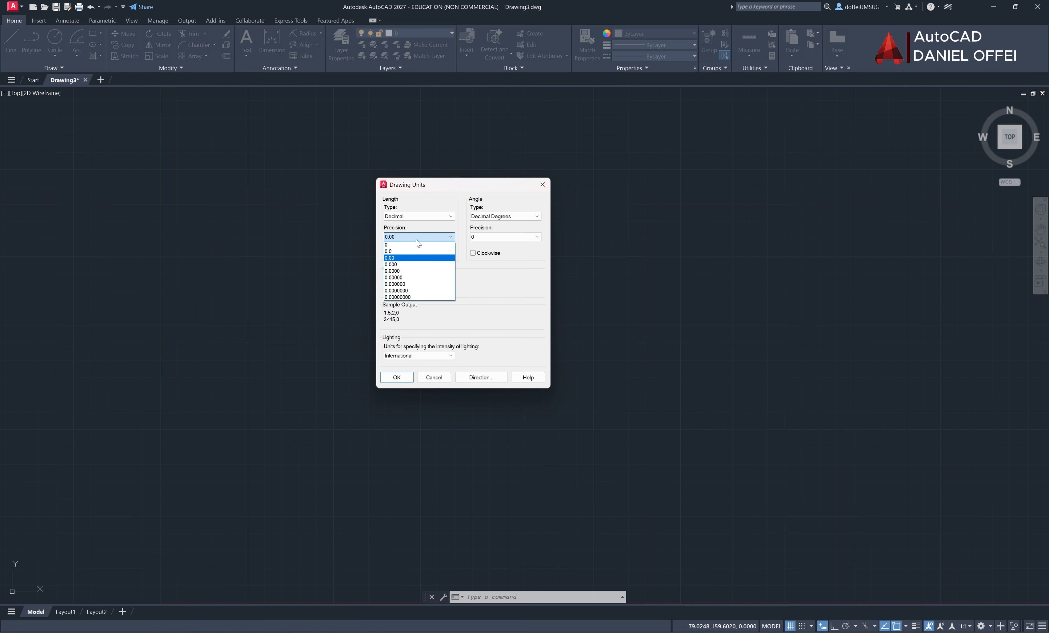
left_click(410, 253)
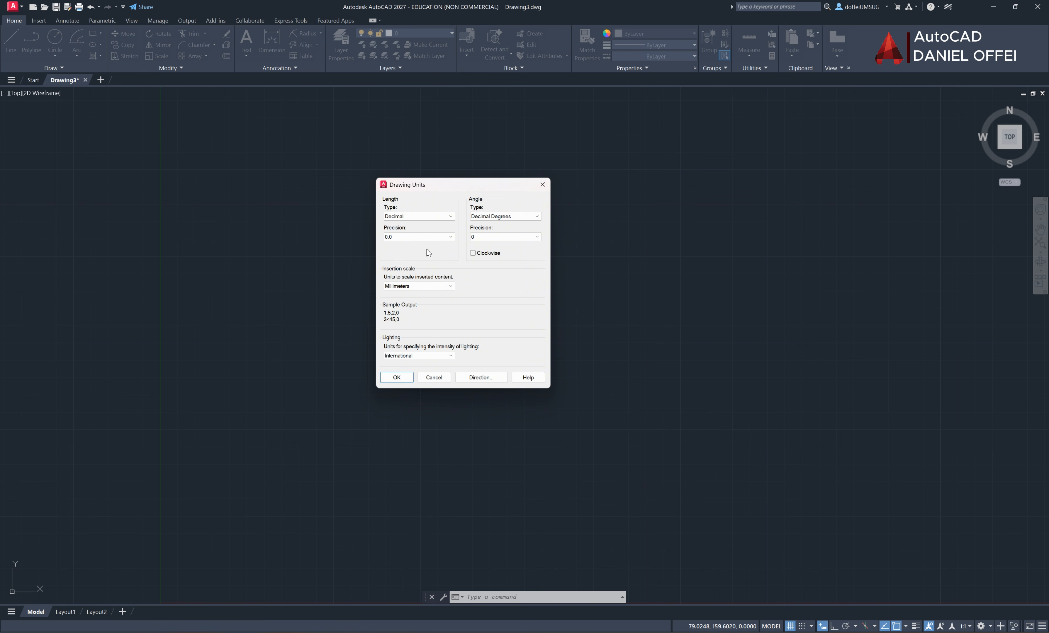
Set the angle precision to 0.0 and the insertion scale to Millimeters, and accept the drawing units
left_click(493, 238)
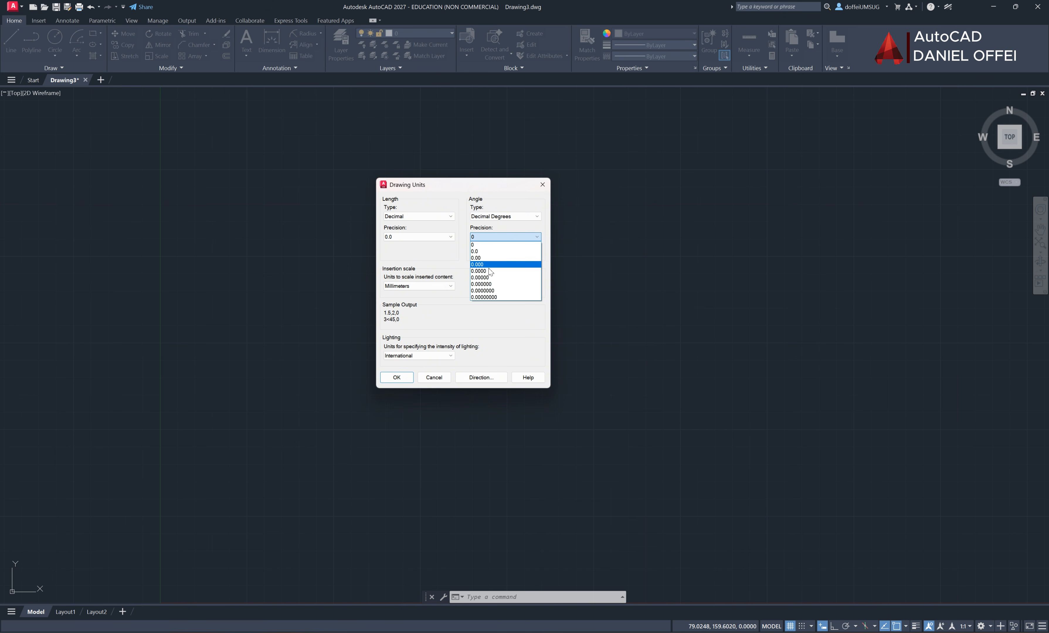
left_click(487, 251)
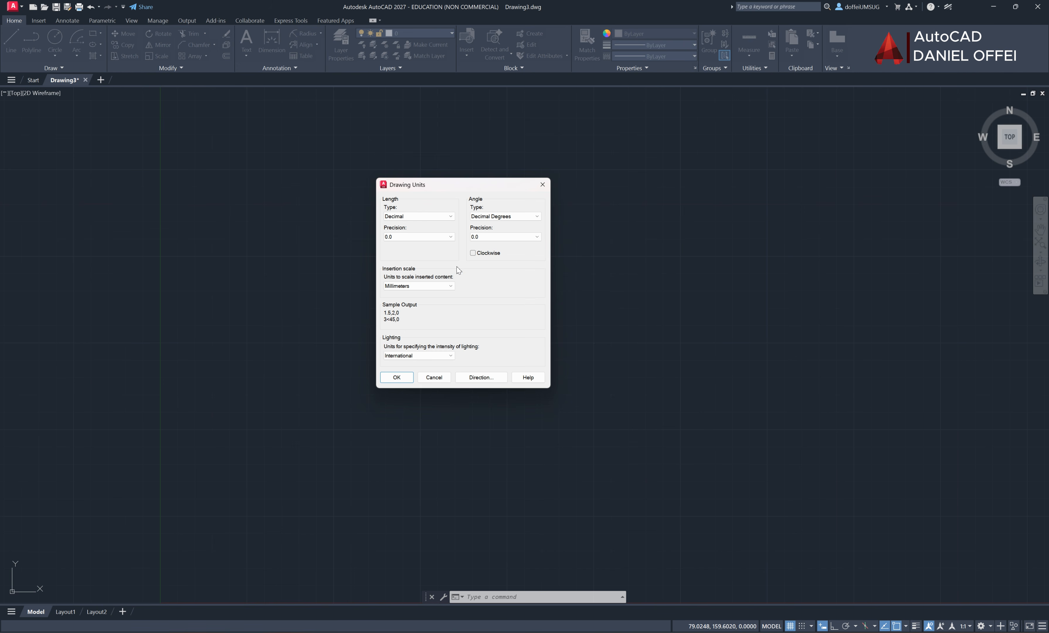
left_click(445, 286)
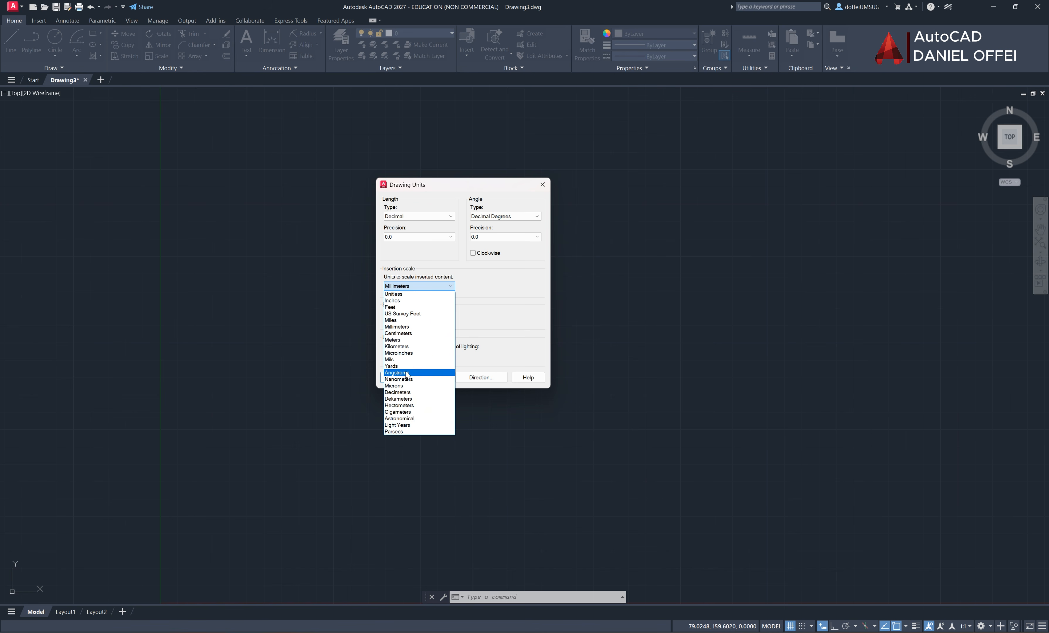
left_click(410, 328)
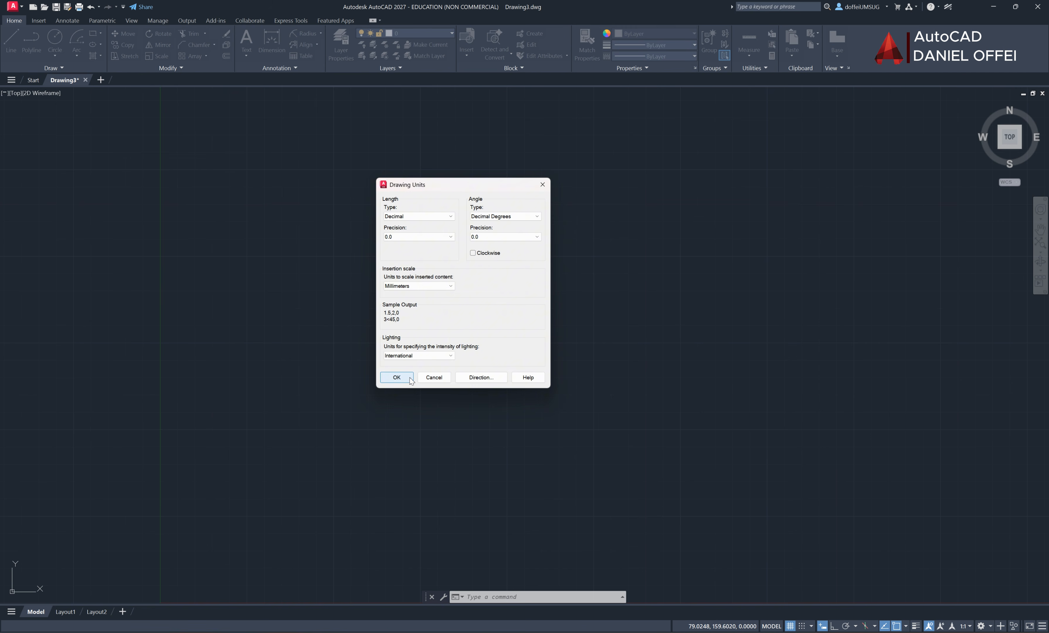
left_click(397, 377)
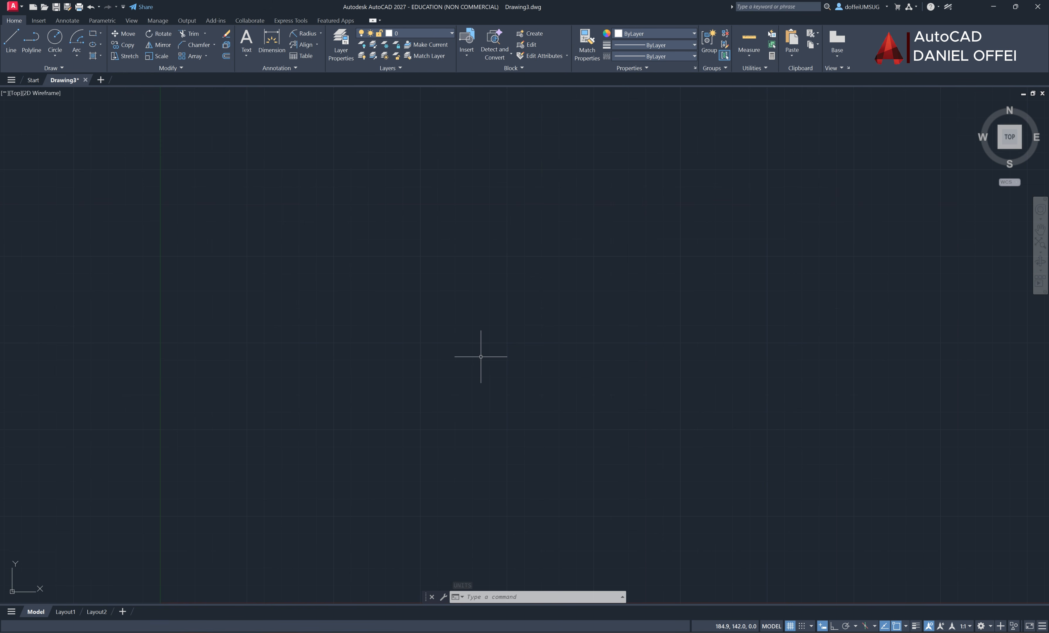
Create a new text style named MY TEXT
type("ST")
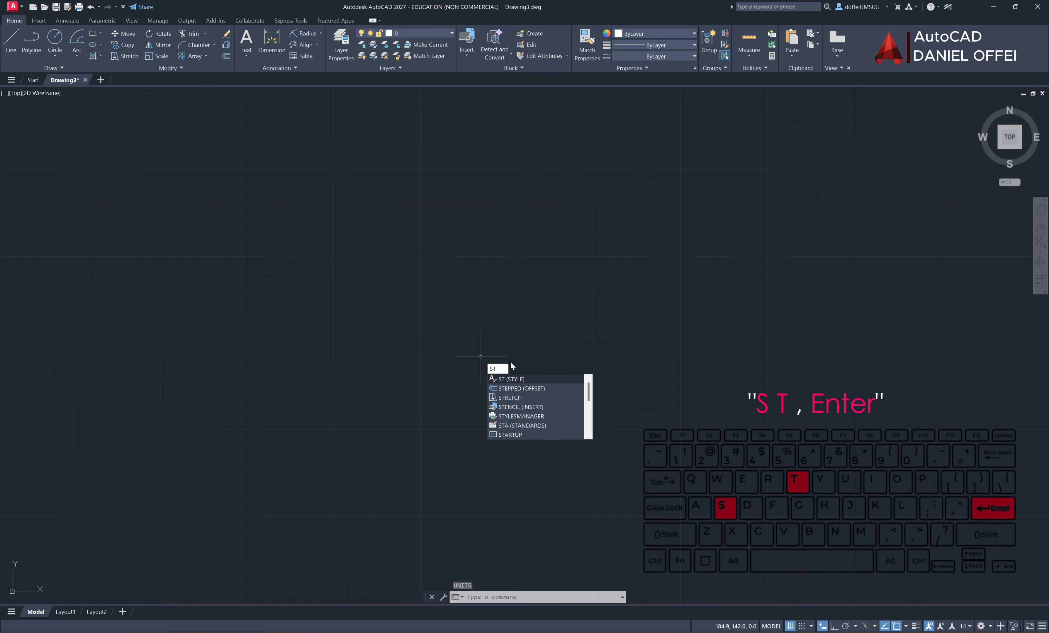
key("Return")
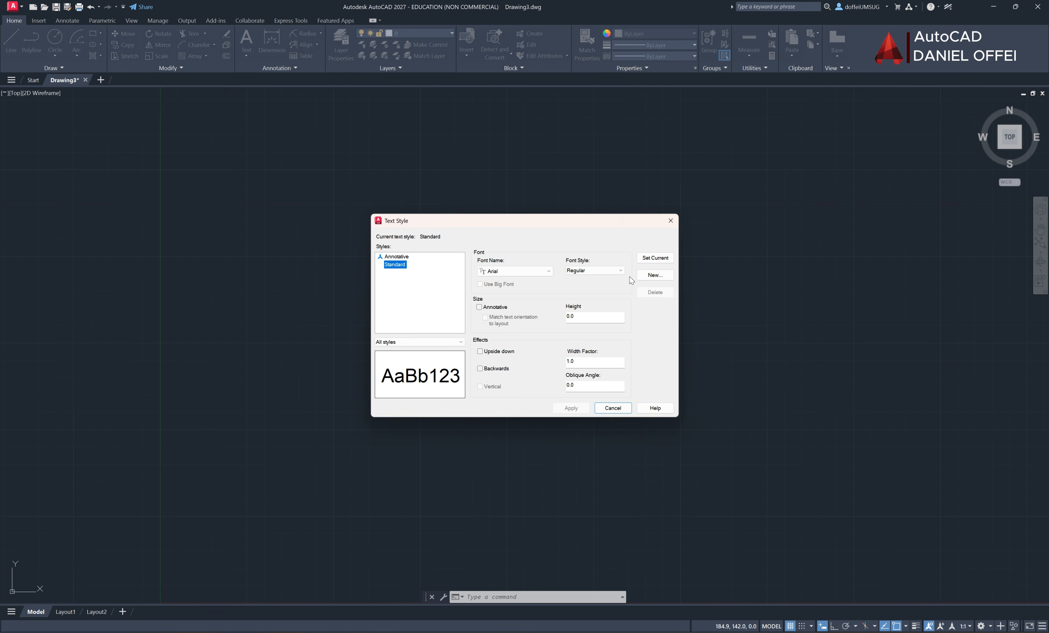
left_click(652, 275)
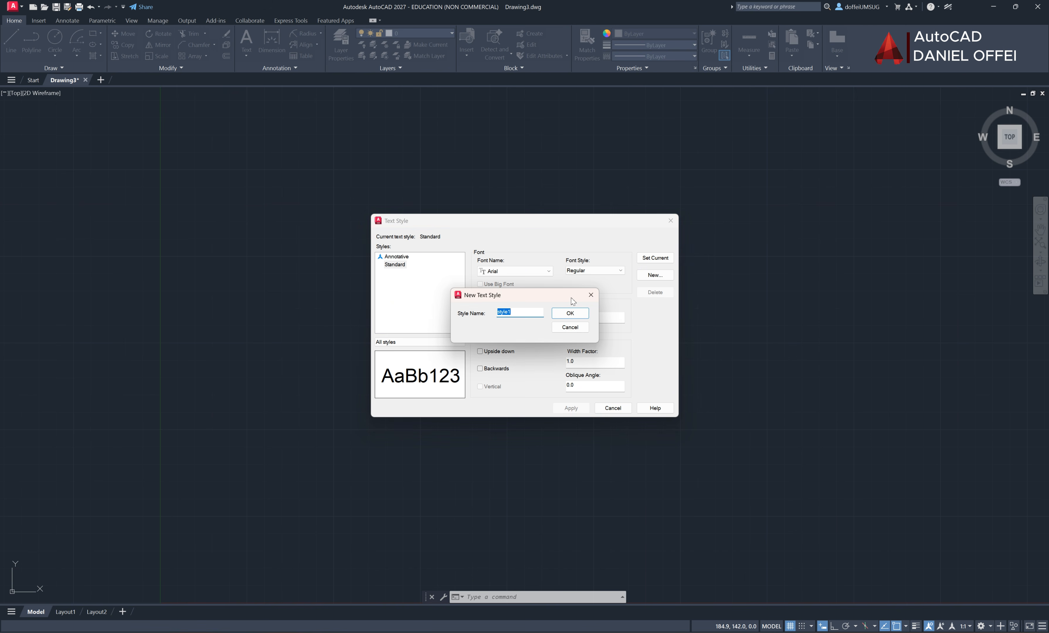
type("MY TEXT")
left_click(581, 316)
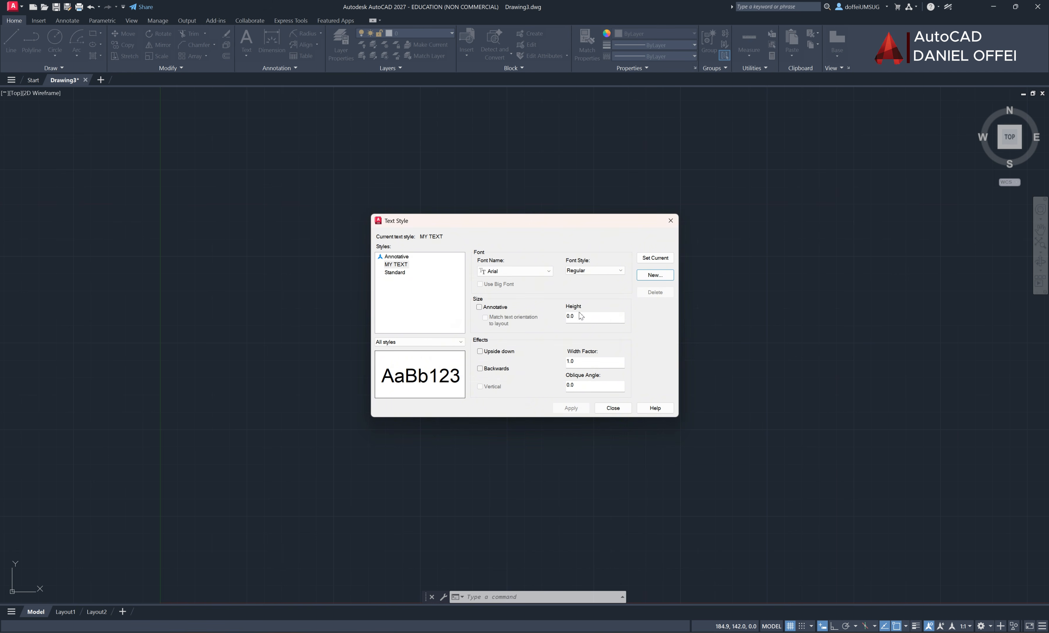
Give the MY TEXT style a text height of 6 and make it the current text style
left_click_drag(585, 317, 559, 315)
type("6")
left_click(571, 408)
left_click(393, 266)
left_click(648, 260)
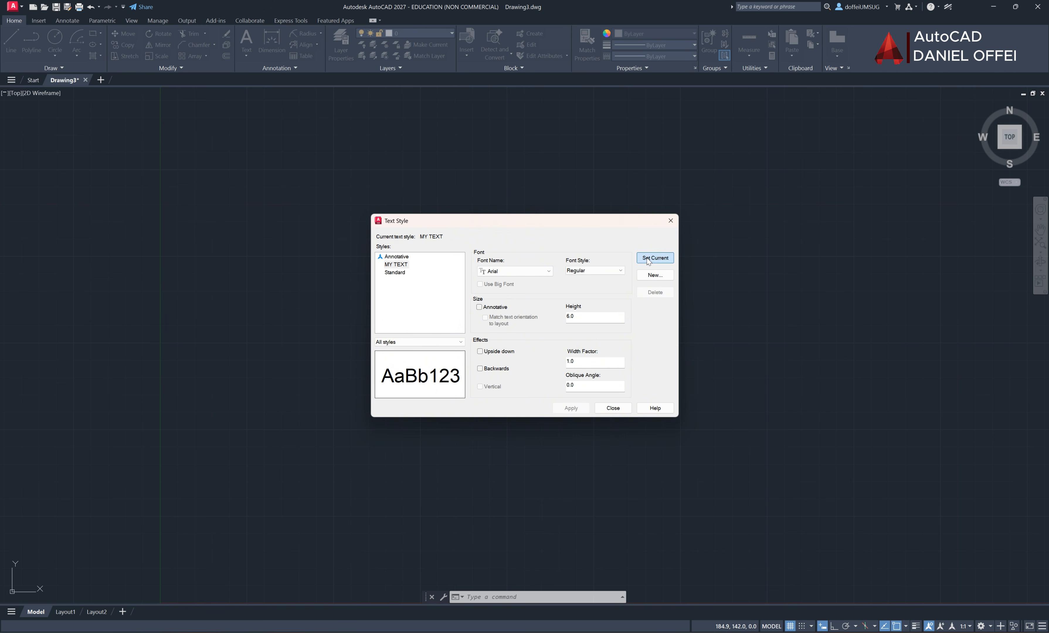
left_click(612, 407)
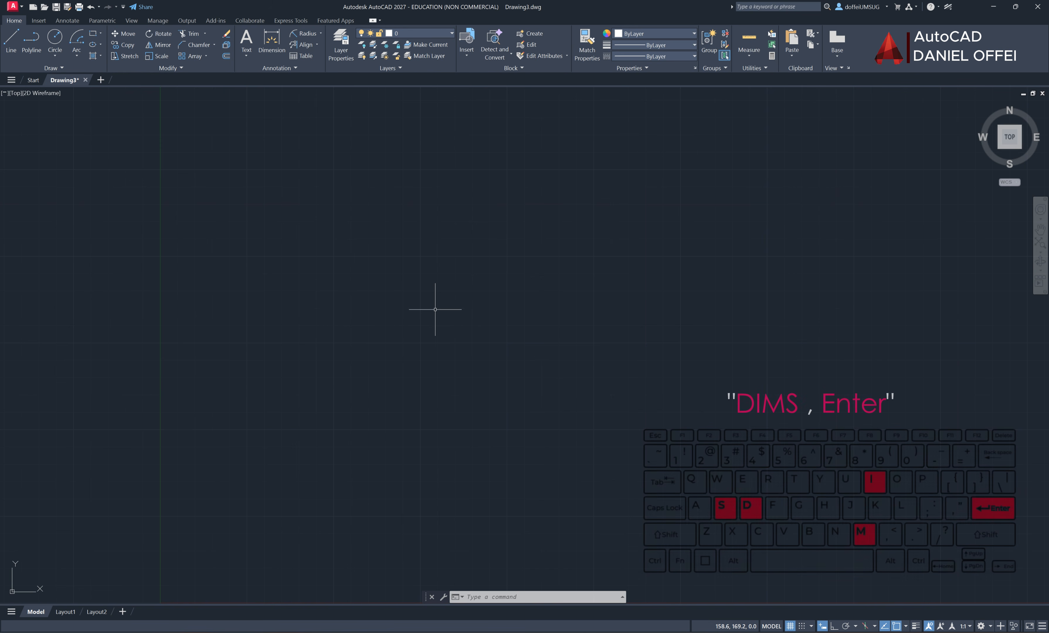
Open the ISO-25 dimension style for modification
type("DIMSTY")
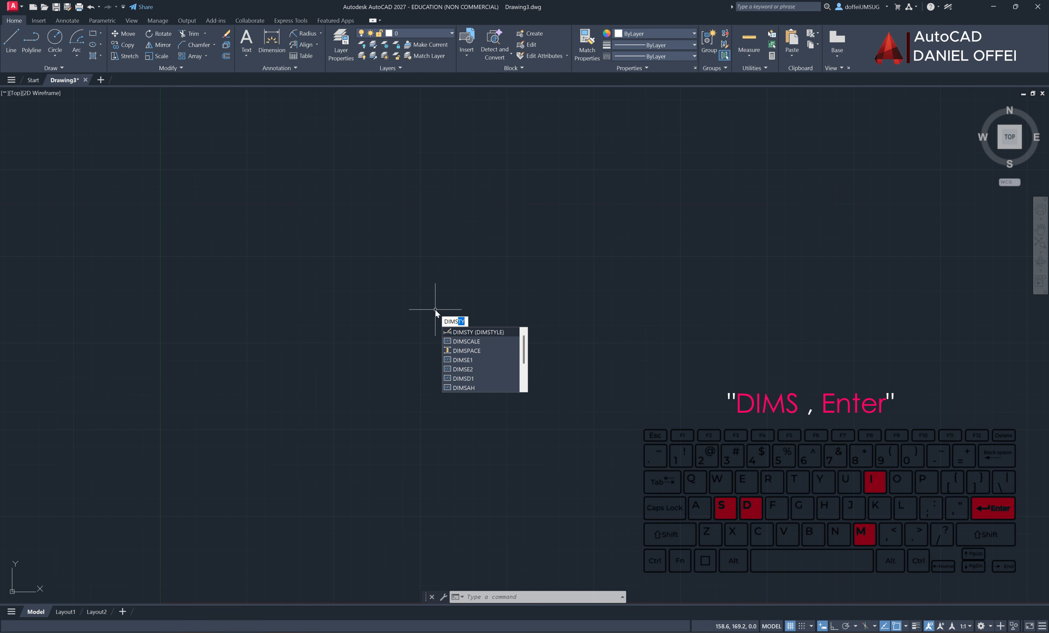
left_click(462, 333)
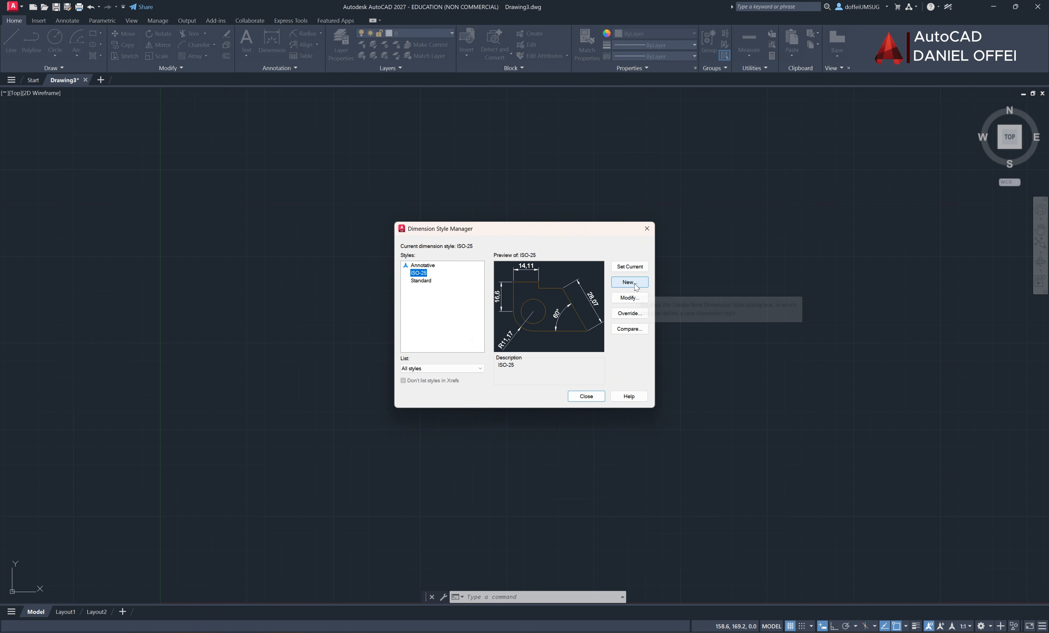
left_click(627, 301)
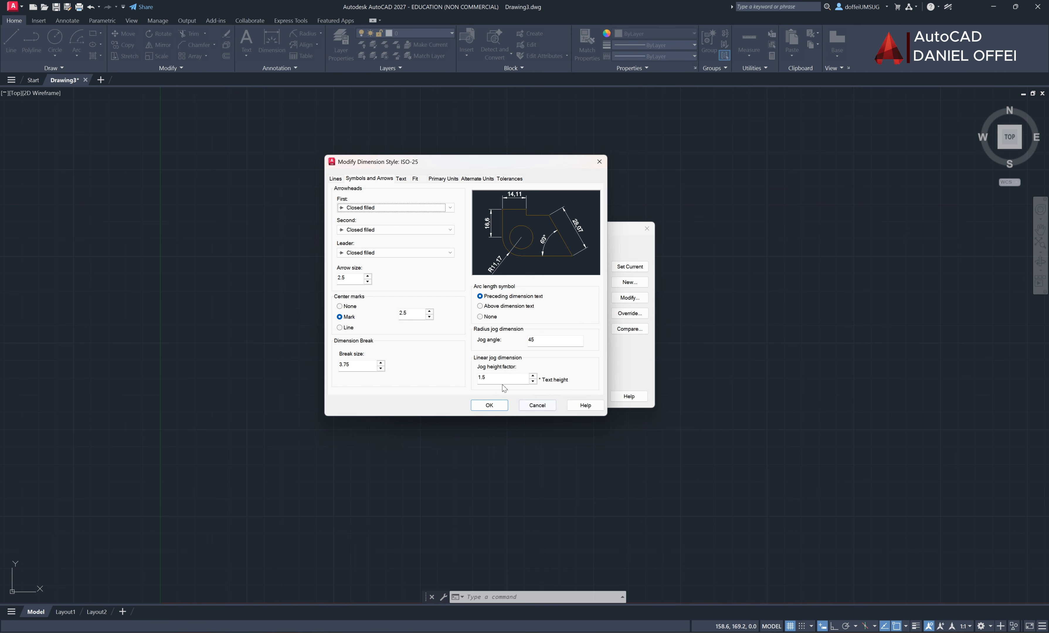
Try Dot as both the first and second arrowhead of the ISO-25 dimension style
left_click(403, 209)
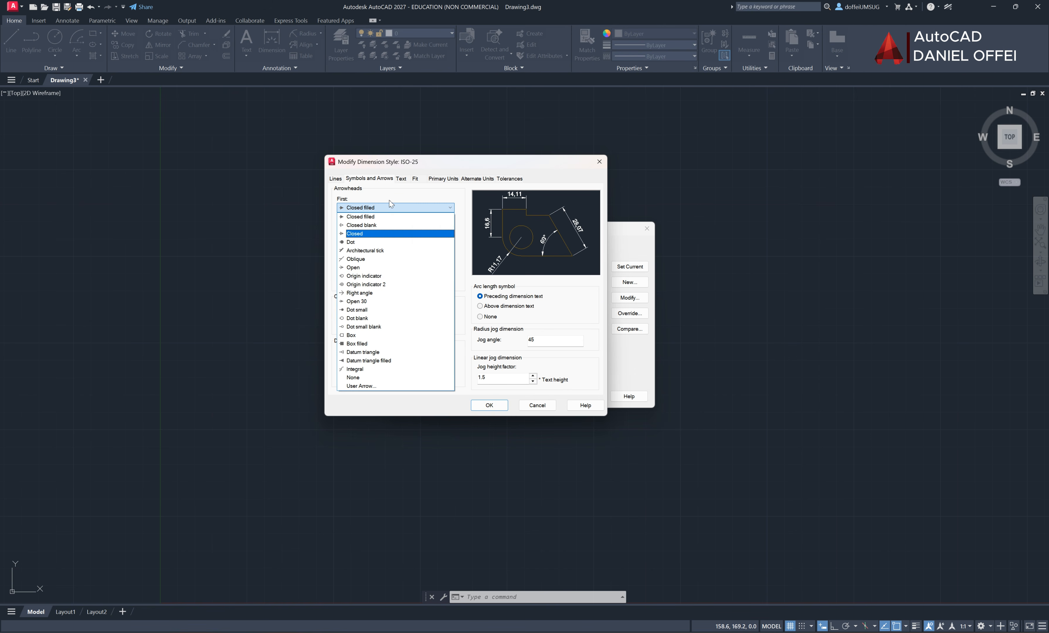
left_click(384, 217)
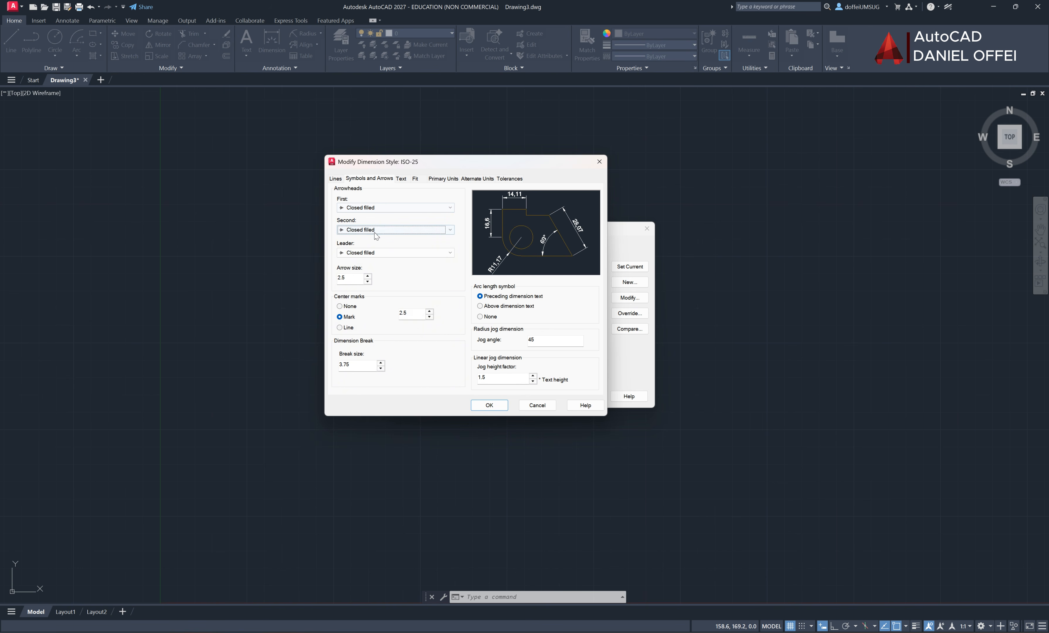
left_click(377, 230)
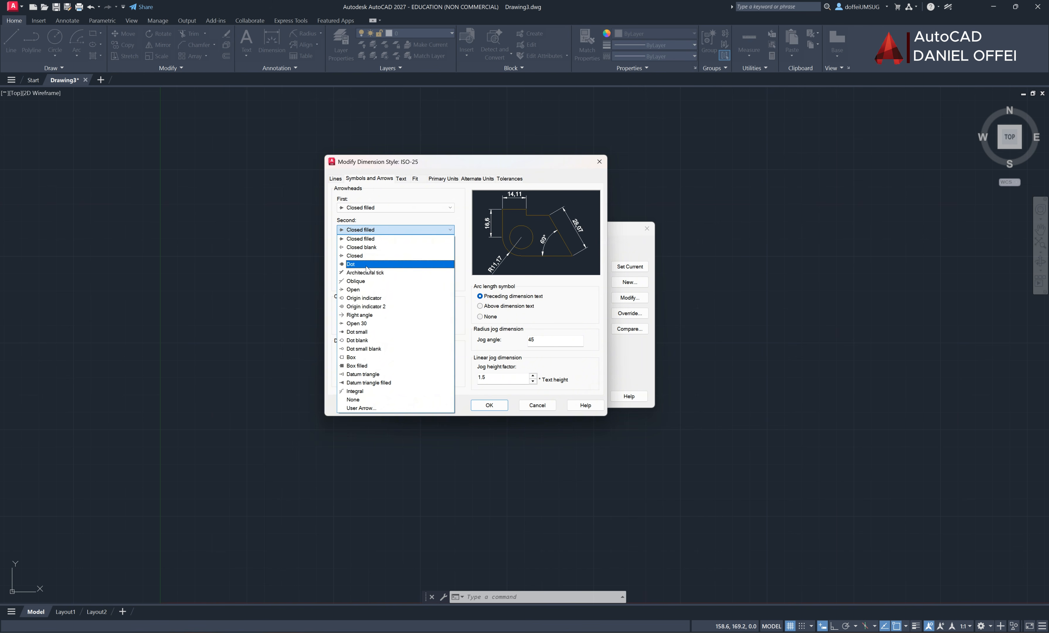
left_click(356, 264)
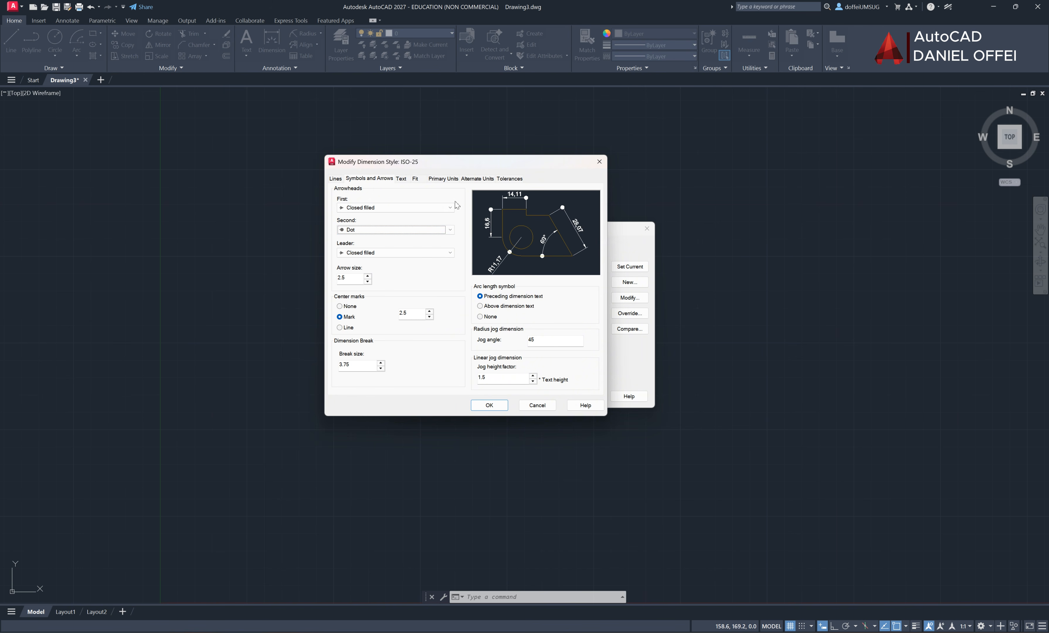
left_click(422, 209)
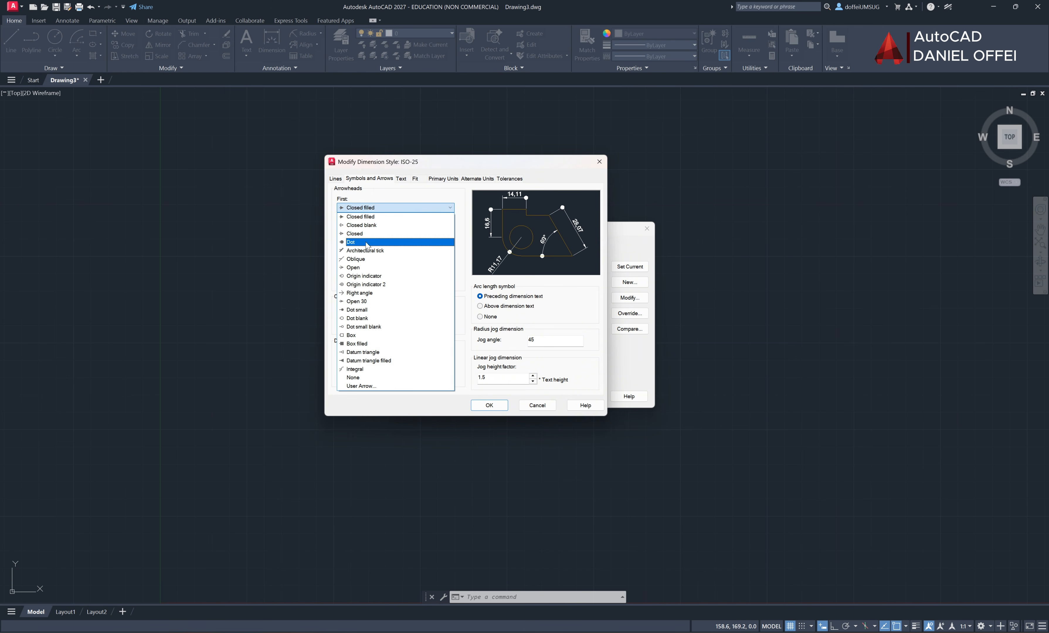
left_click(367, 242)
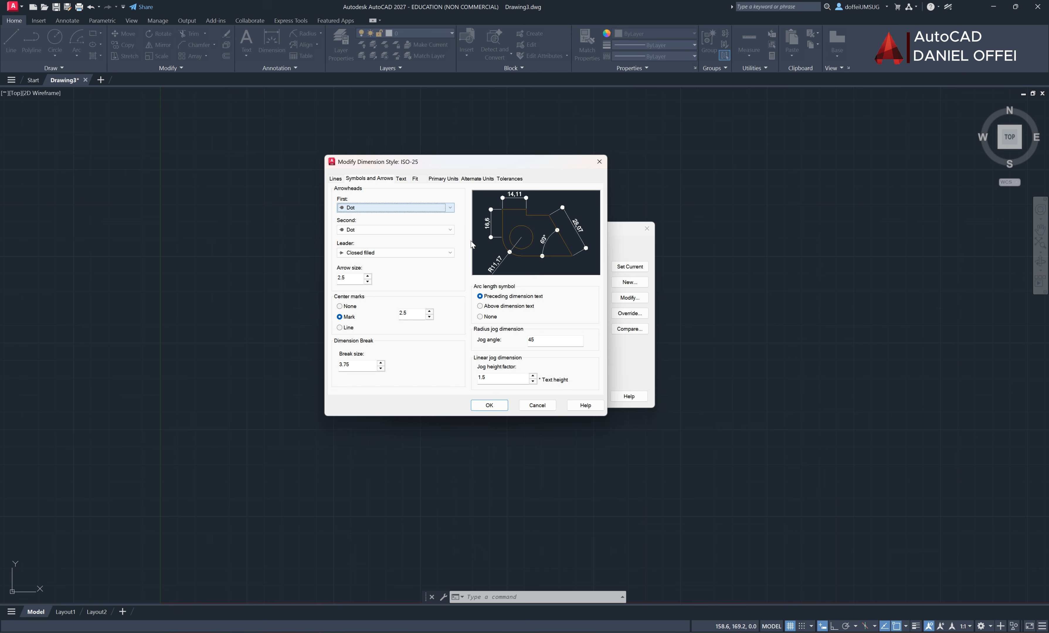
Return the first and second arrowheads of the dimension style to Closed filled
left_click(422, 208)
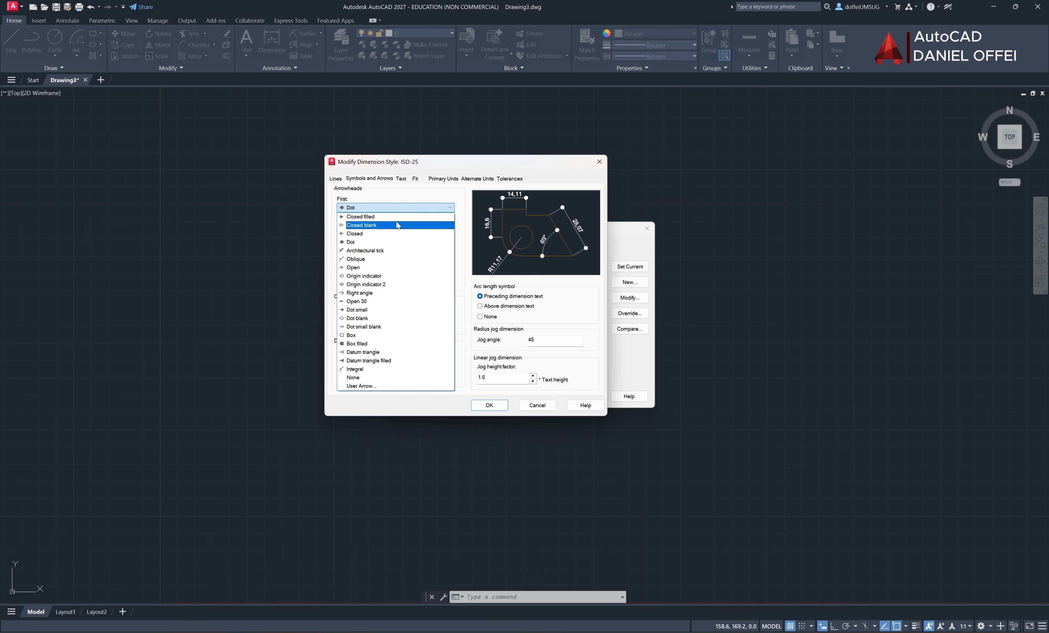
left_click(394, 216)
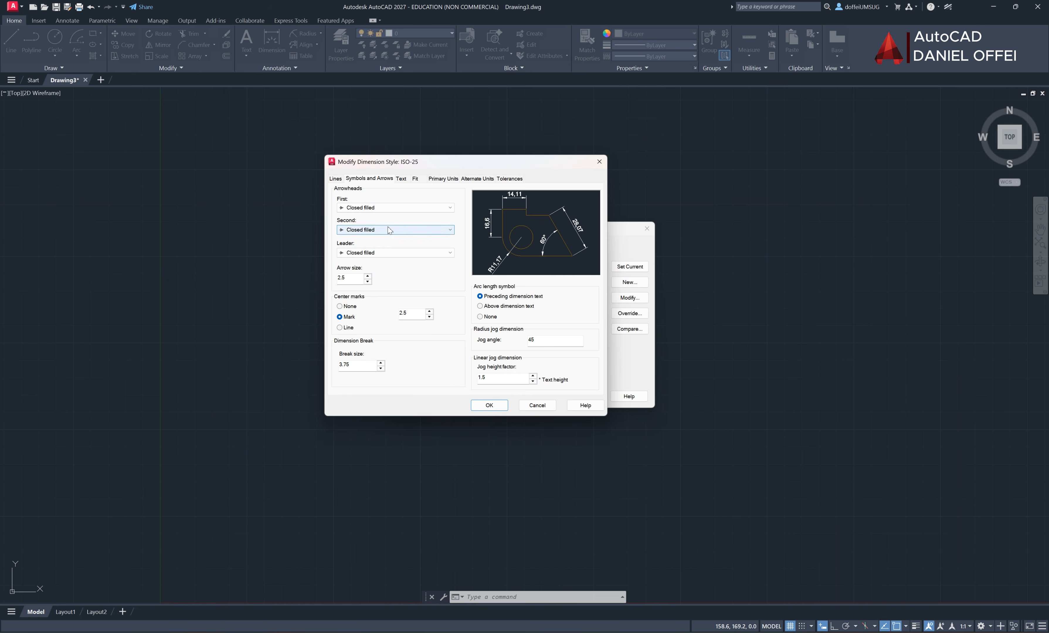
left_click(389, 231)
left_click(389, 234)
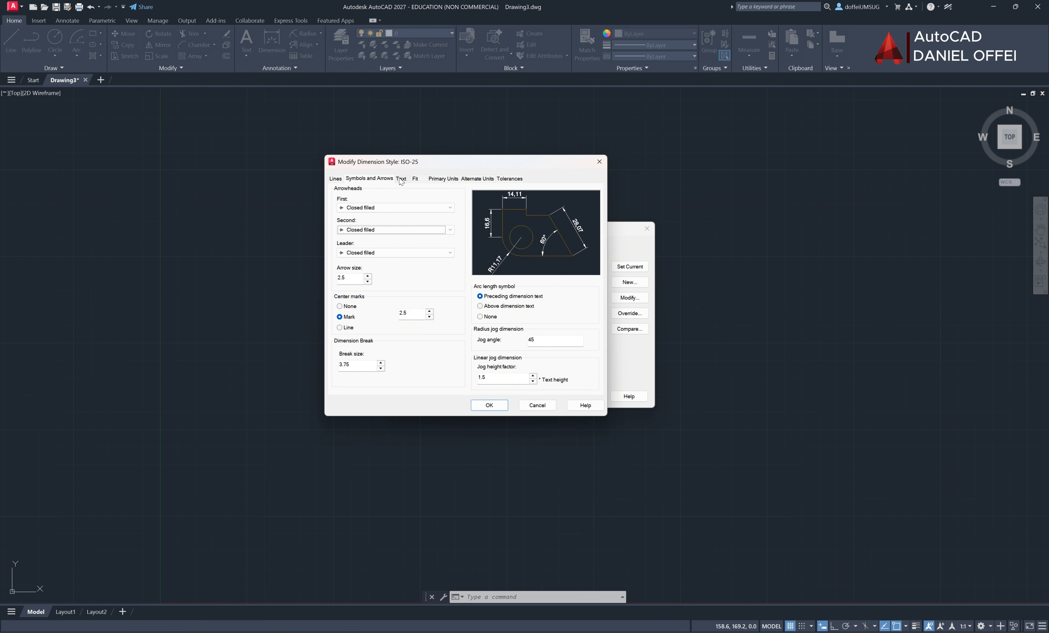
Try Magenta as the dimension line color of the ISO-25 dimension style
left_click(336, 179)
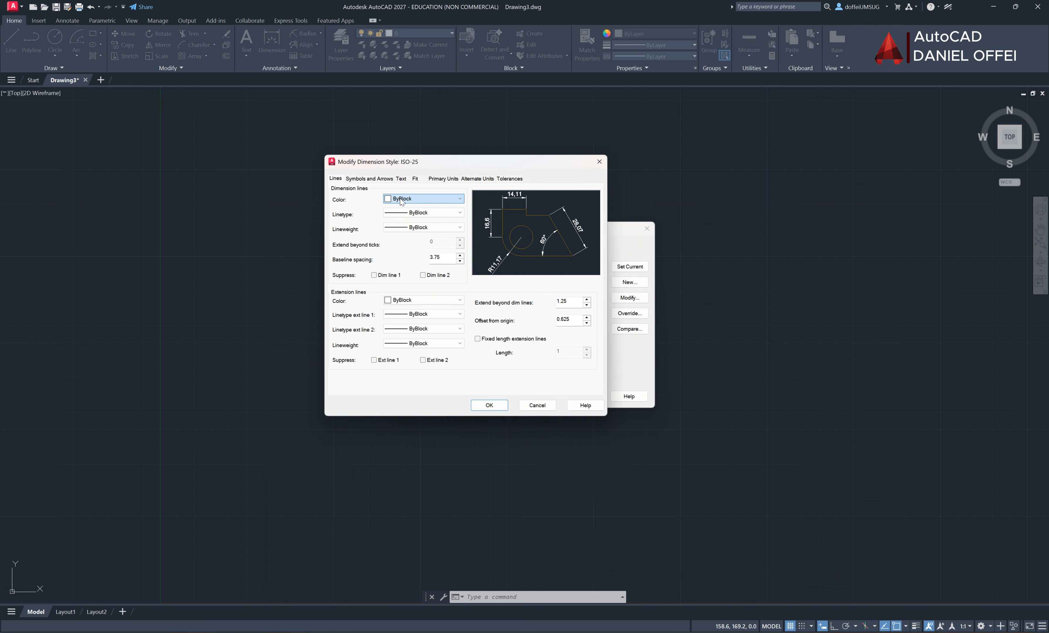
left_click(415, 198)
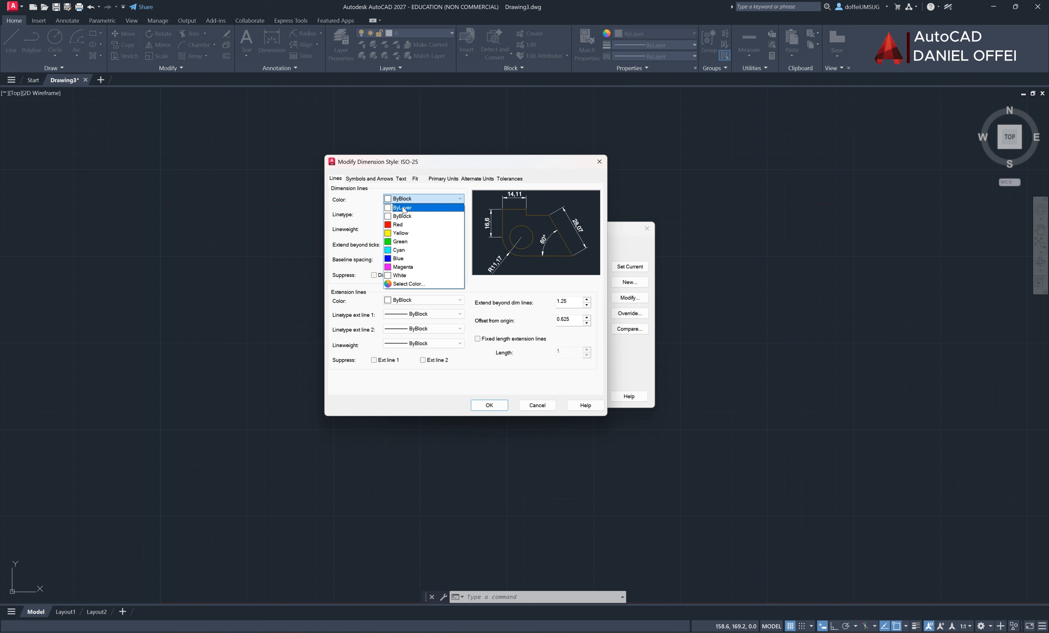
left_click(401, 267)
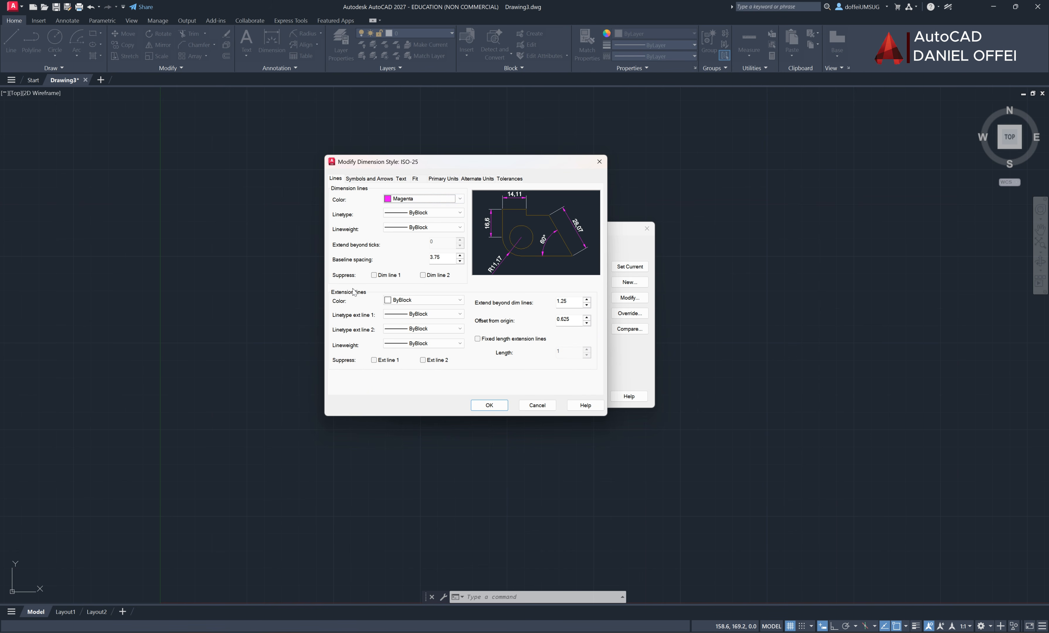
Set both the extension line color and the dimension line color of the ISO-25 style to Green
left_click(391, 300)
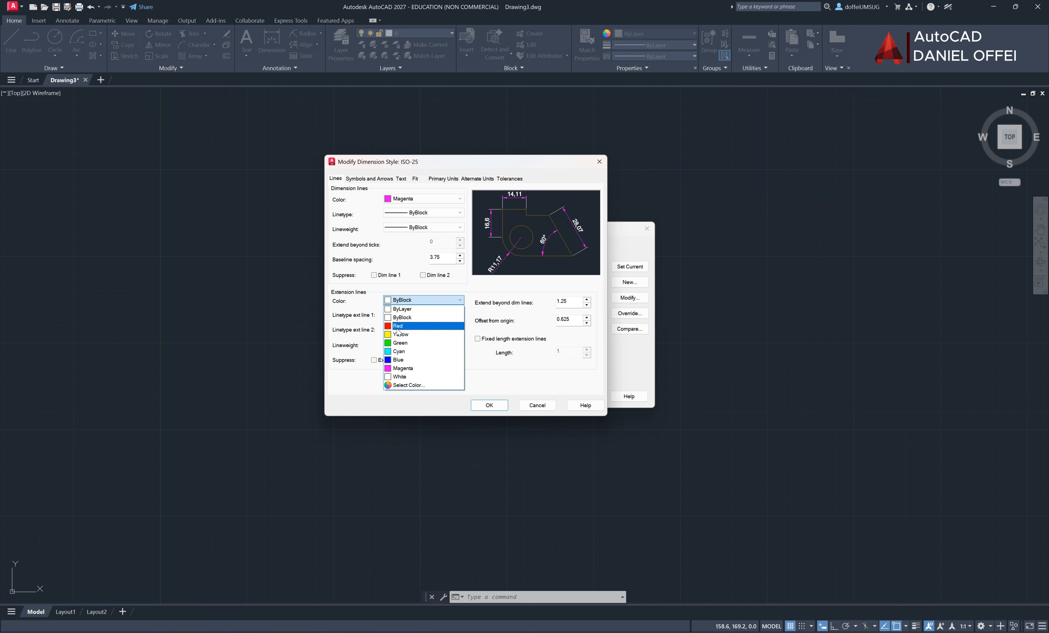
left_click(401, 342)
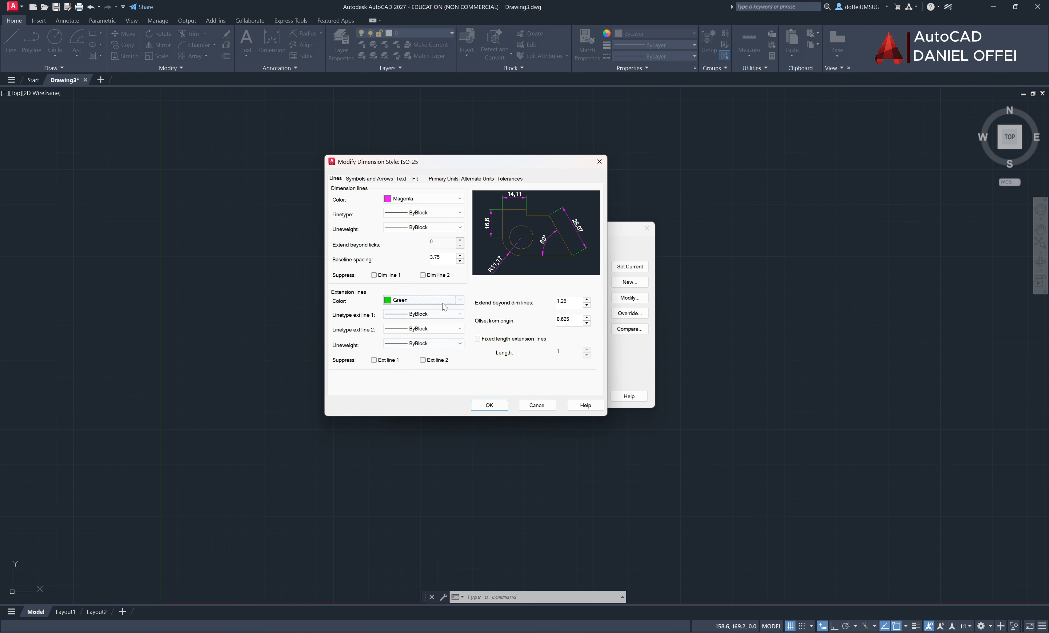
left_click(391, 201)
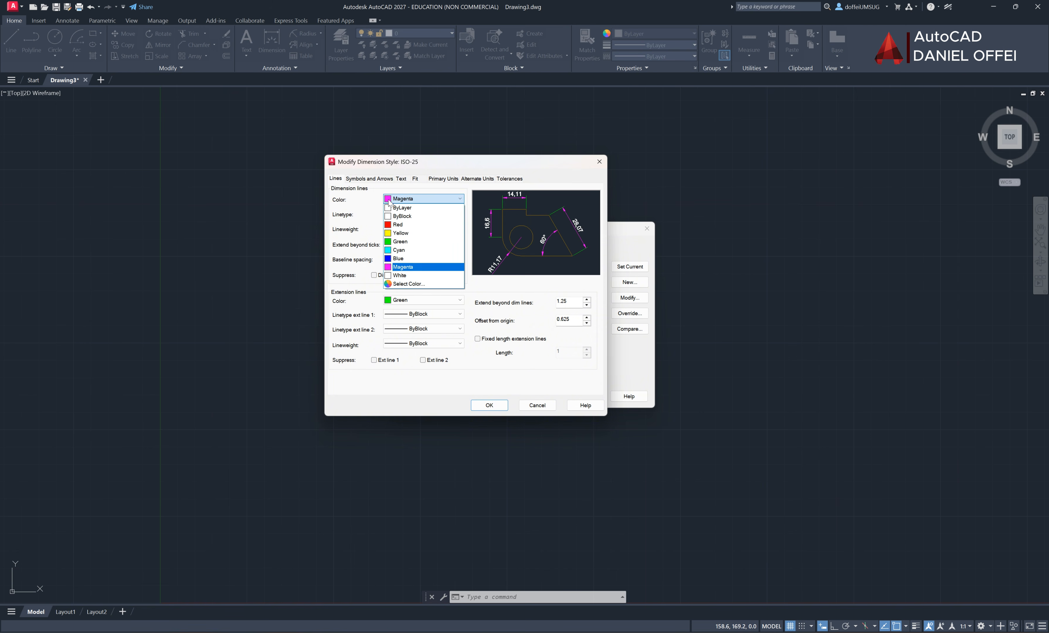
left_click(389, 241)
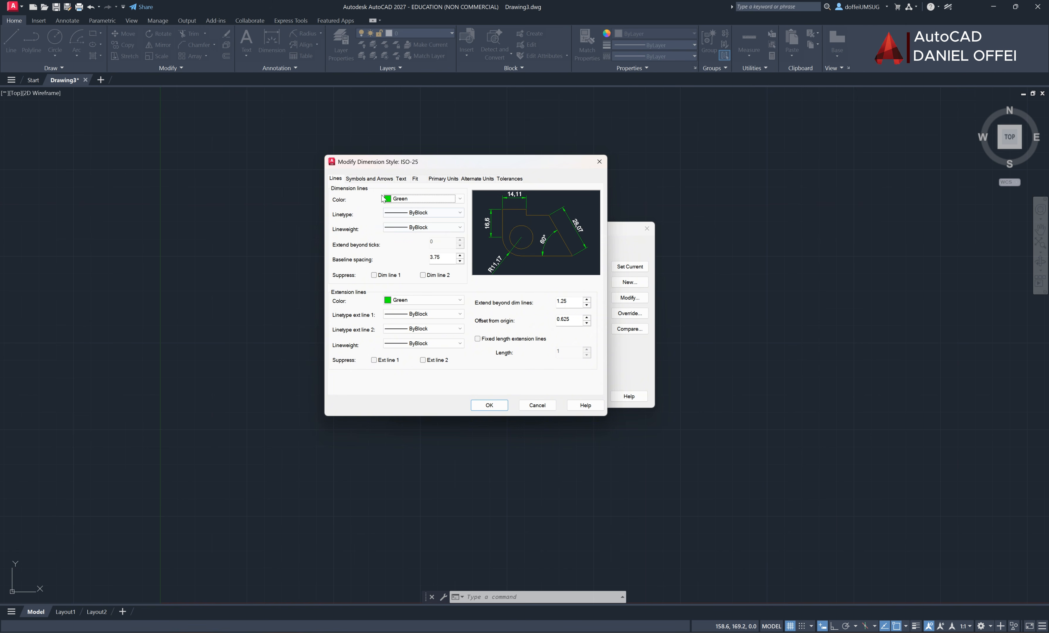
Assign the MY TEXT text style to the dimension text of the ISO-25 style
left_click(383, 180)
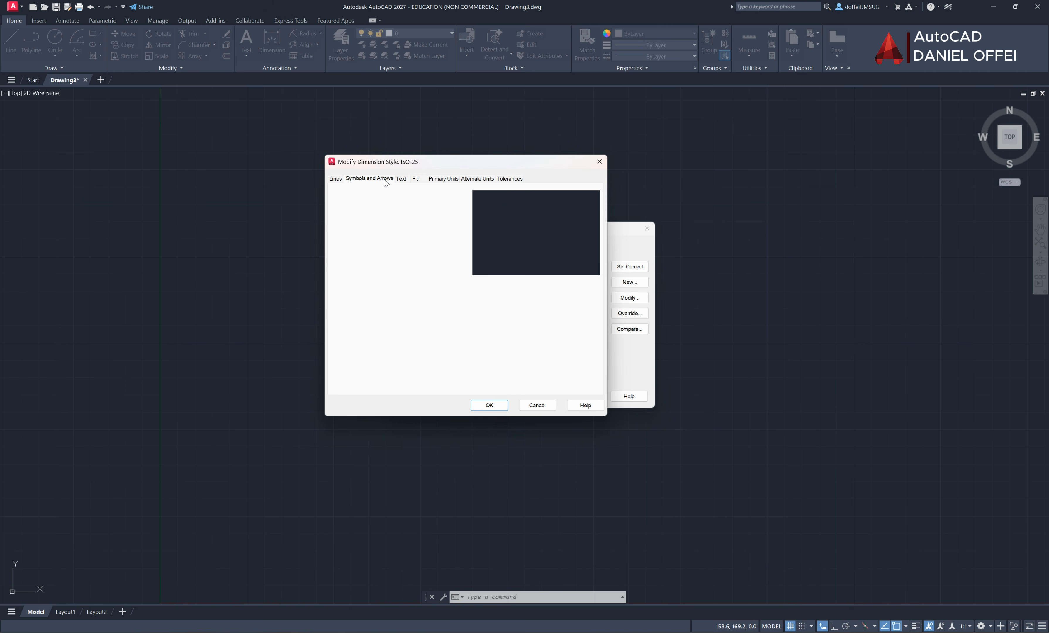
left_click(401, 179)
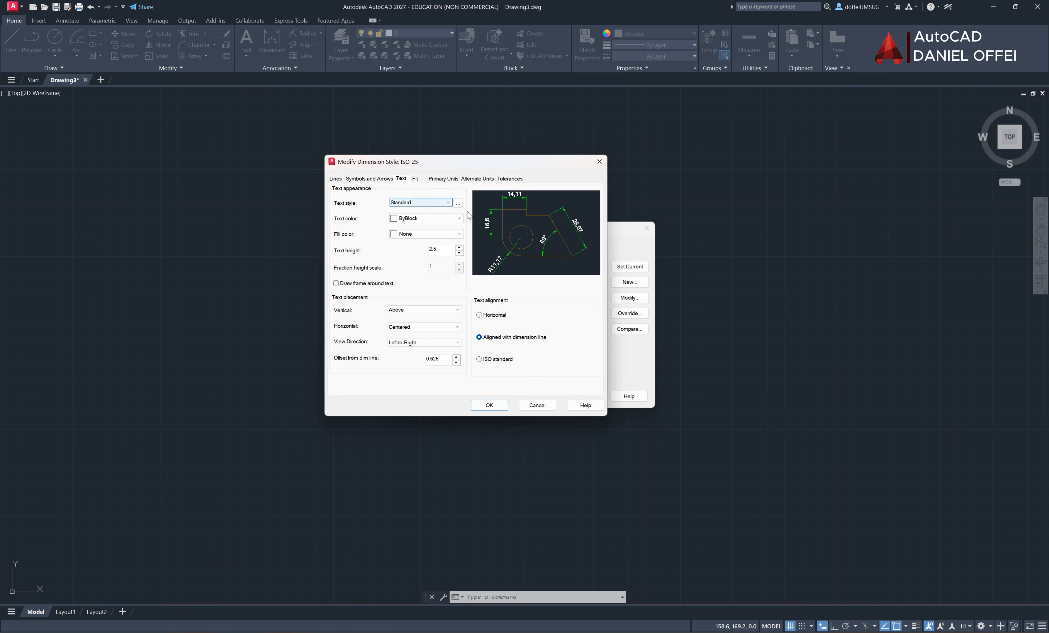
left_click(418, 204)
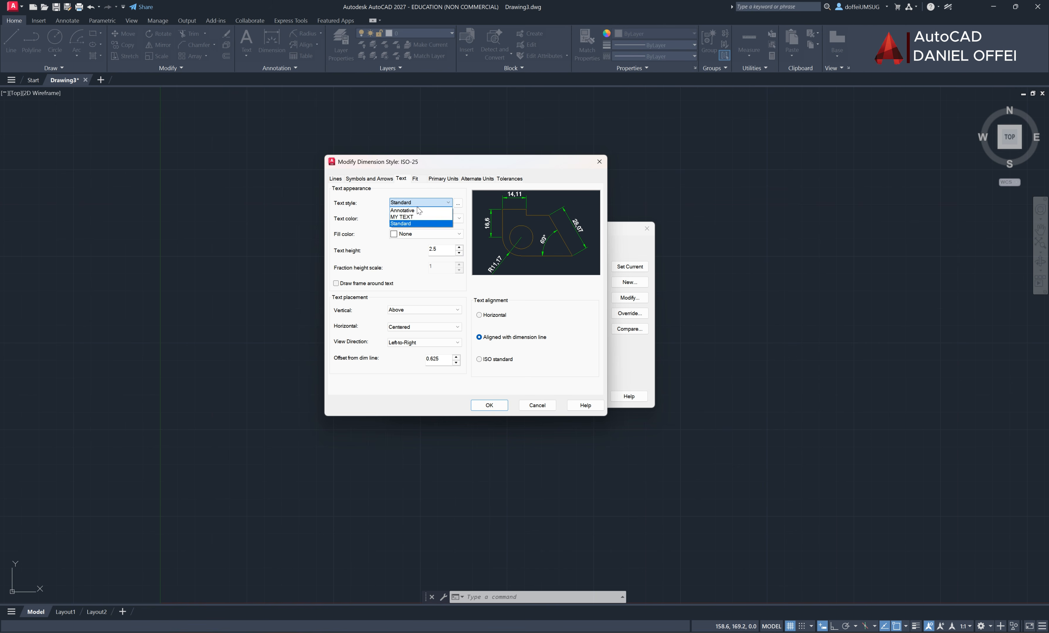
left_click(409, 216)
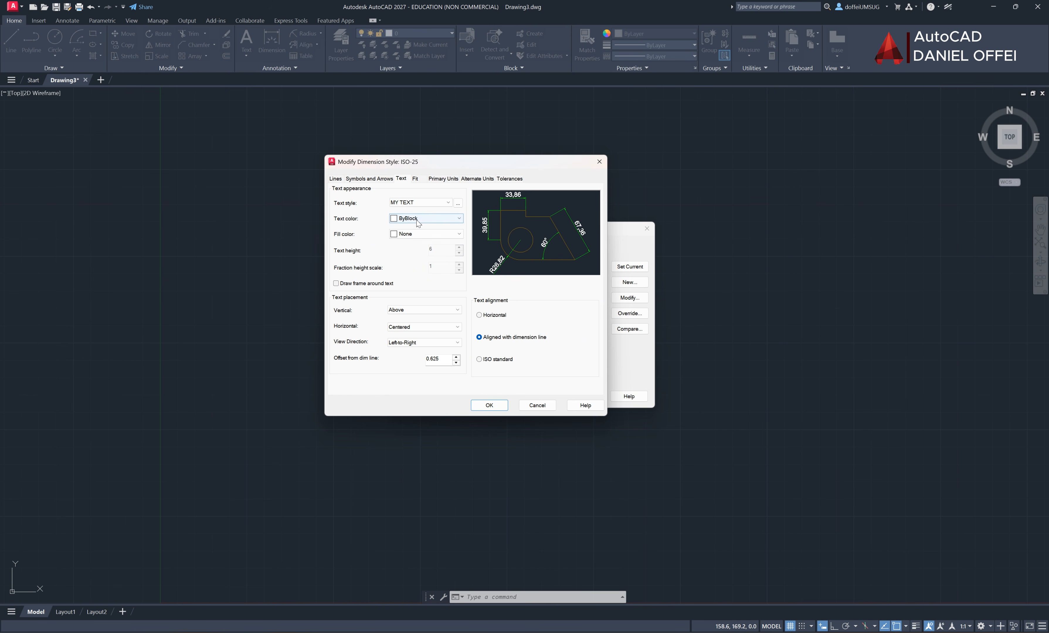
Set the linear dimension precision in the ISO-25 style's primary units to 0.0
left_click(414, 179)
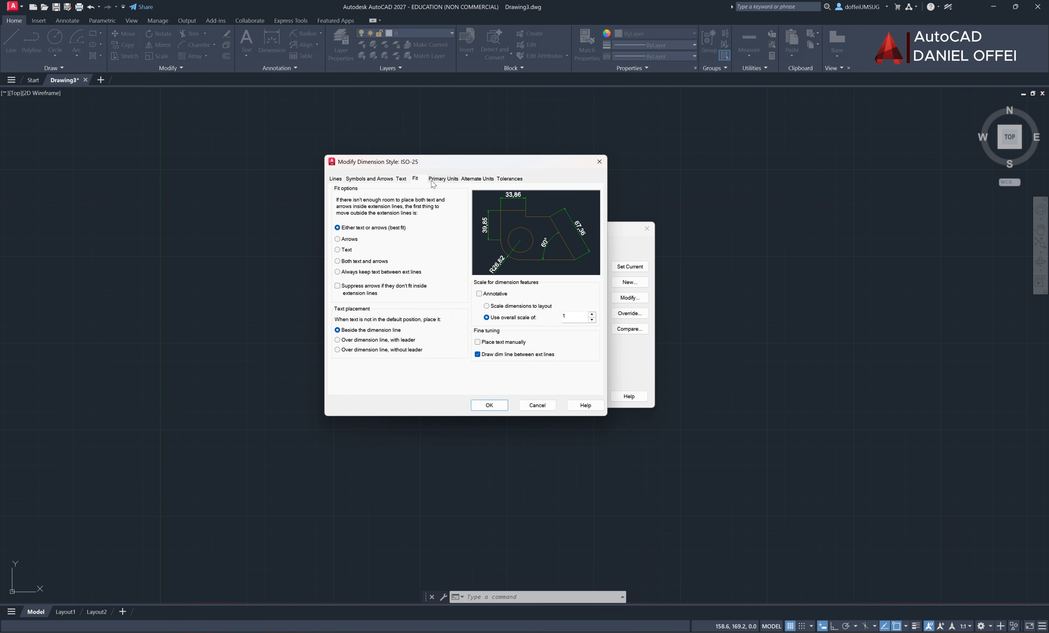
left_click(443, 179)
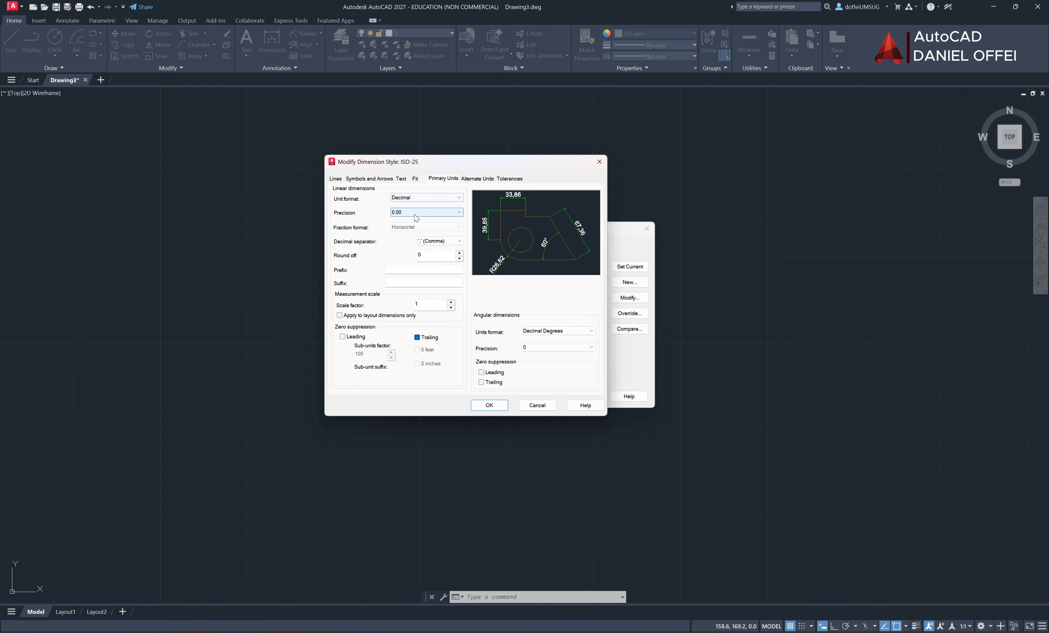
left_click(422, 212)
left_click(410, 227)
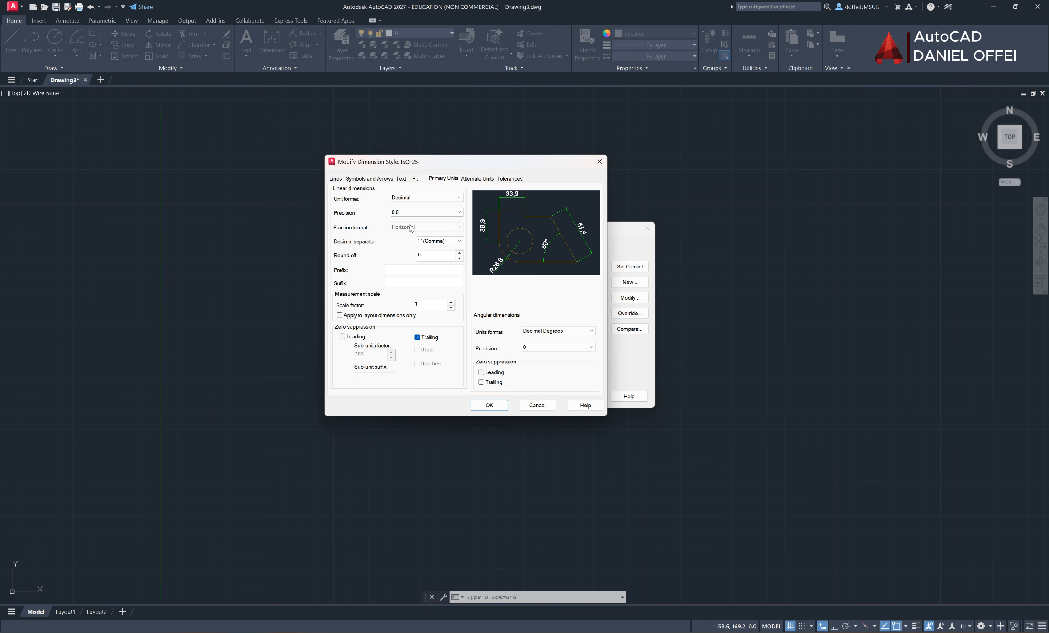
Try a linear dimension precision of 0.00000 and return it to 0.0
left_click(419, 212)
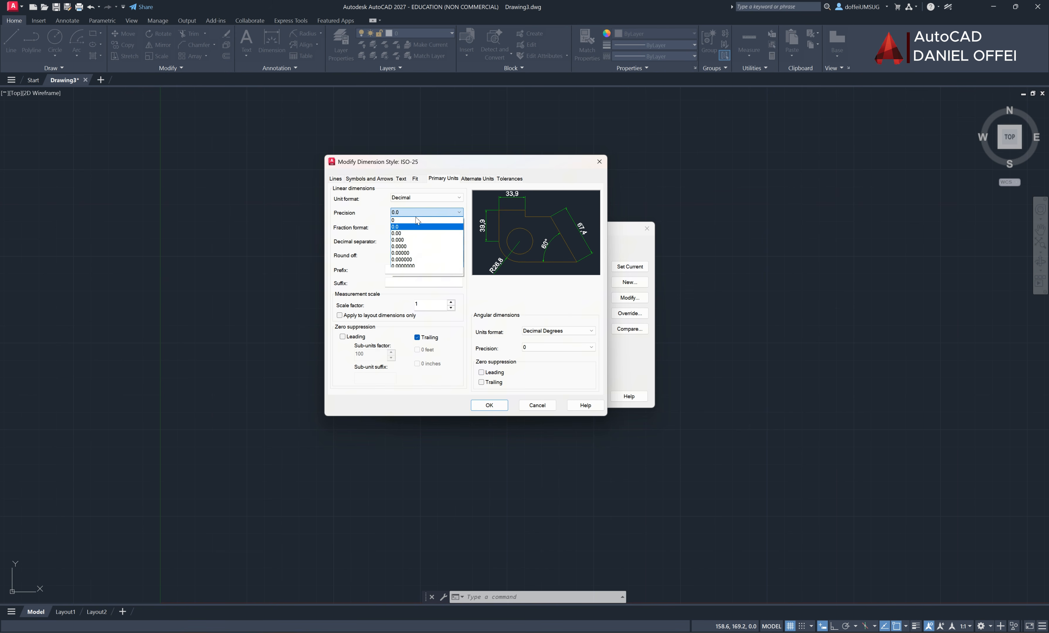
left_click(410, 253)
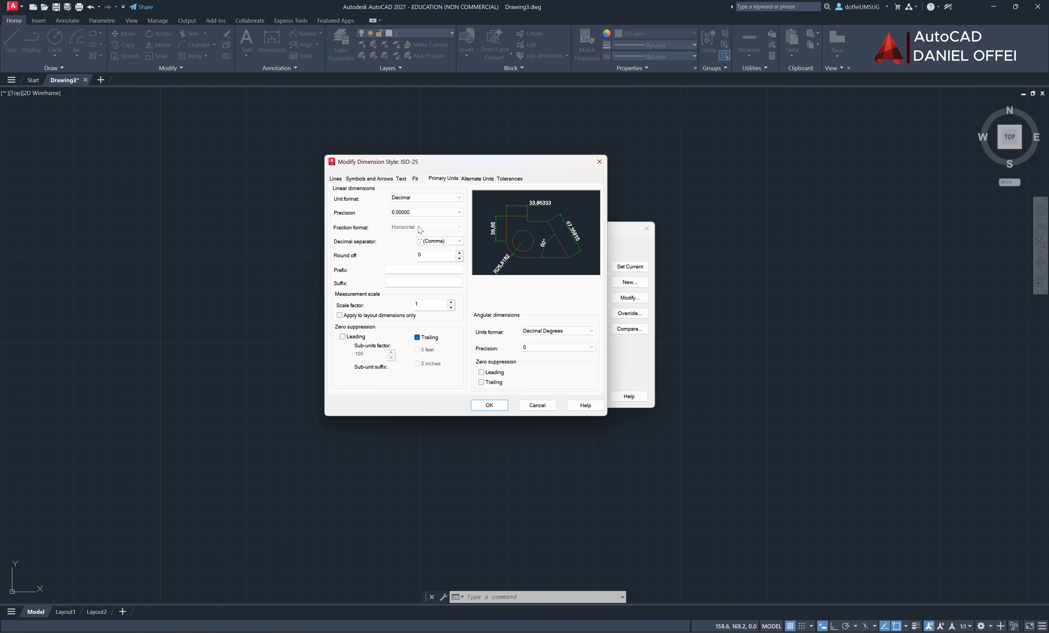
left_click(420, 212)
left_click(411, 230)
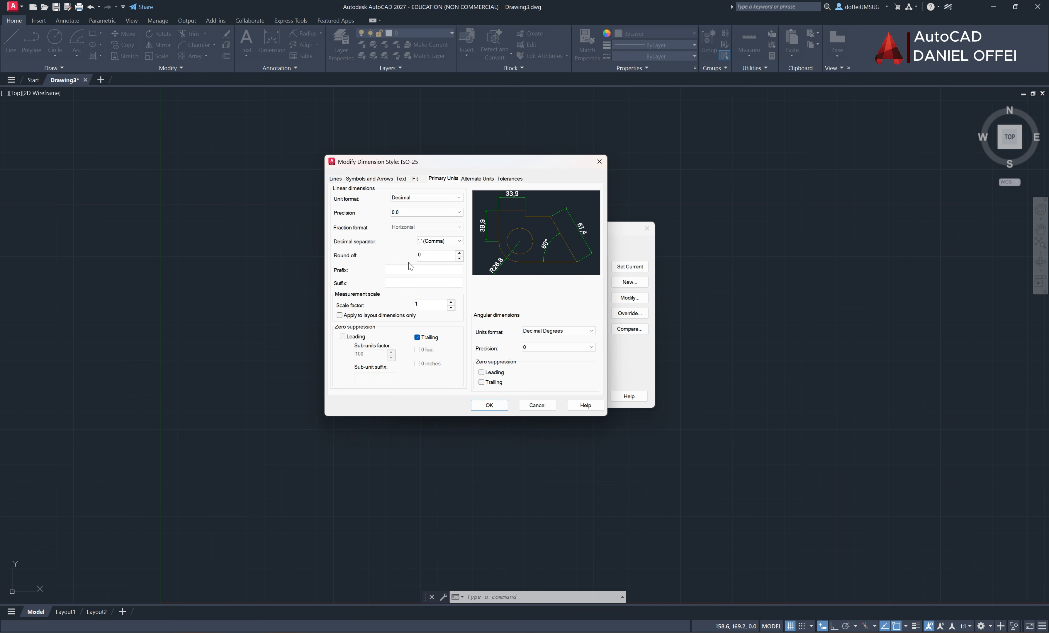
Try the Limits tolerance method with precision 0.00 and 0, and return the method to None
left_click(475, 179)
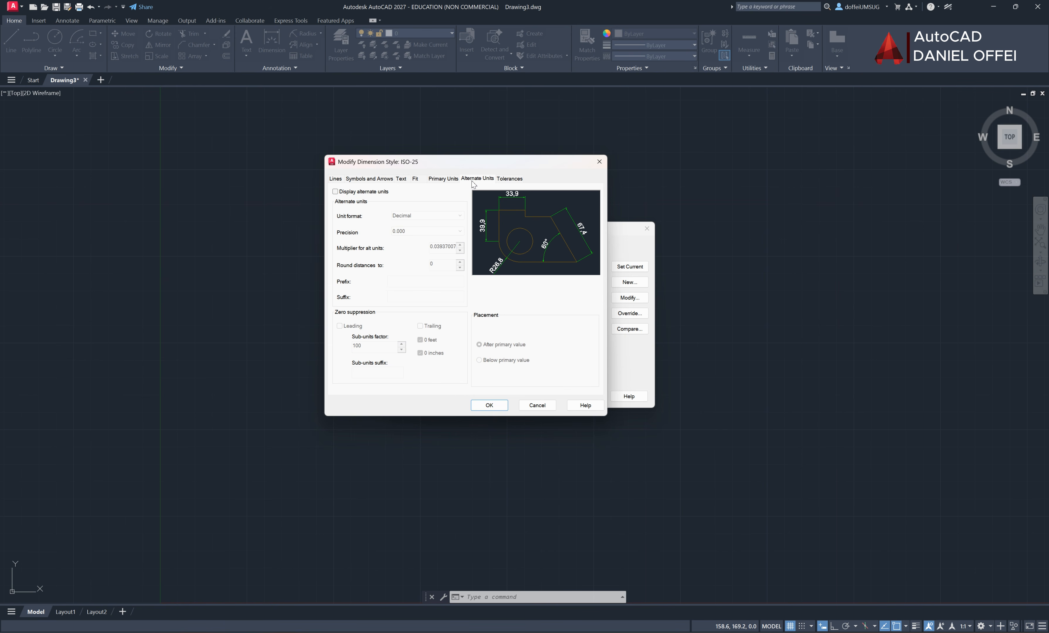
left_click(506, 180)
left_click(430, 200)
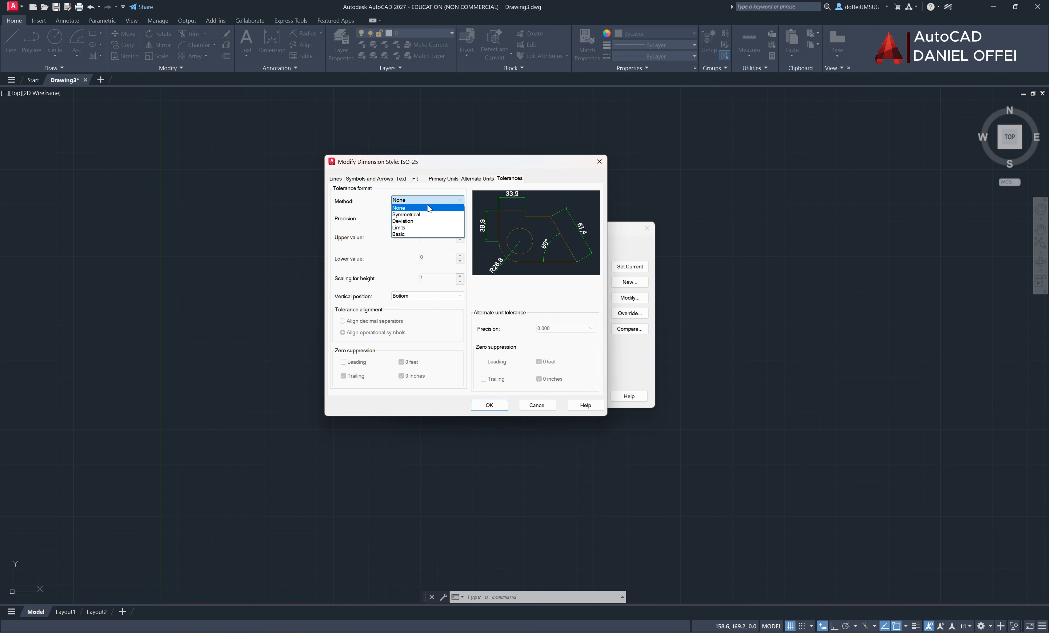
left_click(412, 228)
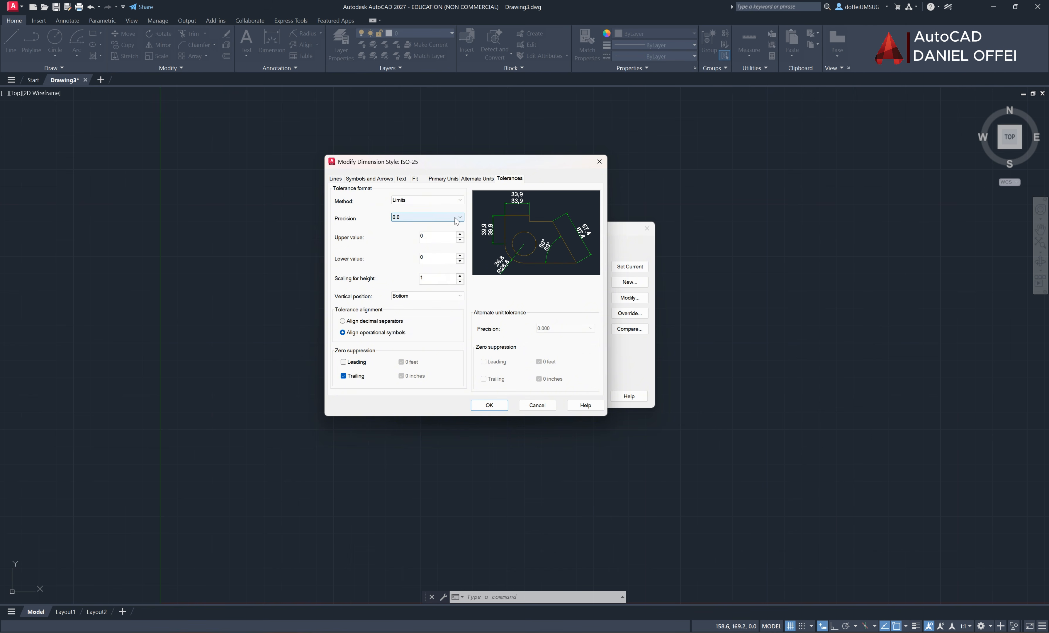
left_click(456, 219)
left_click(438, 242)
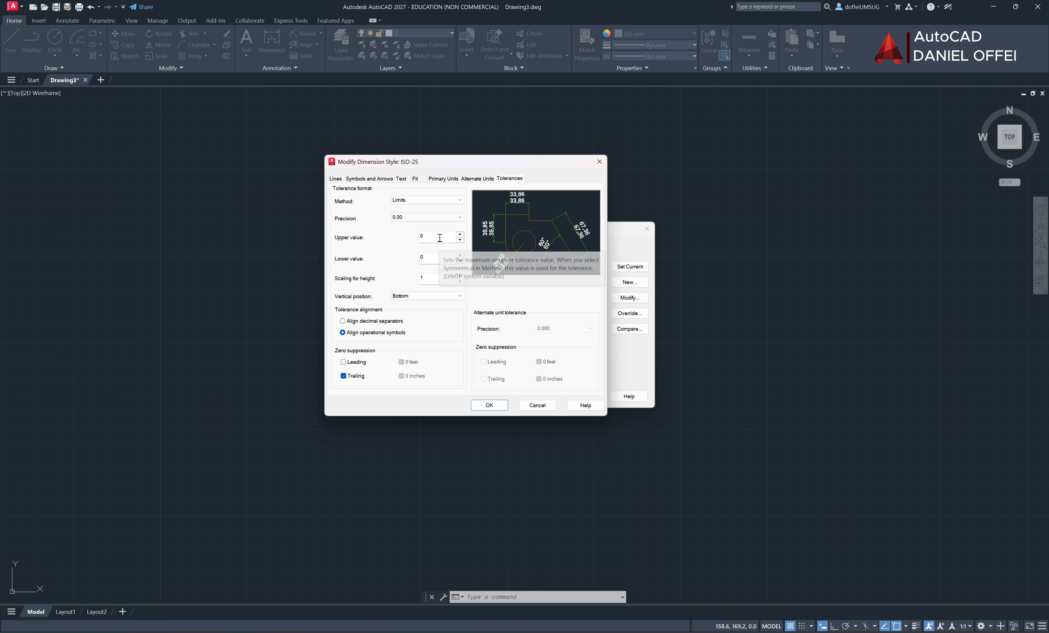
left_click(460, 217)
left_click(437, 226)
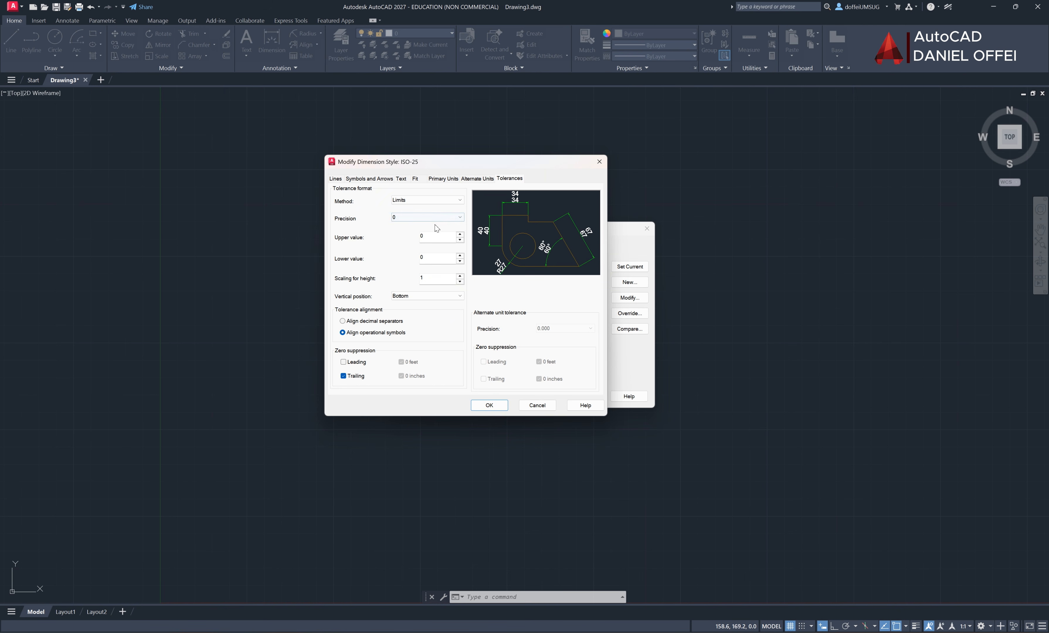
left_click(459, 200)
left_click(441, 209)
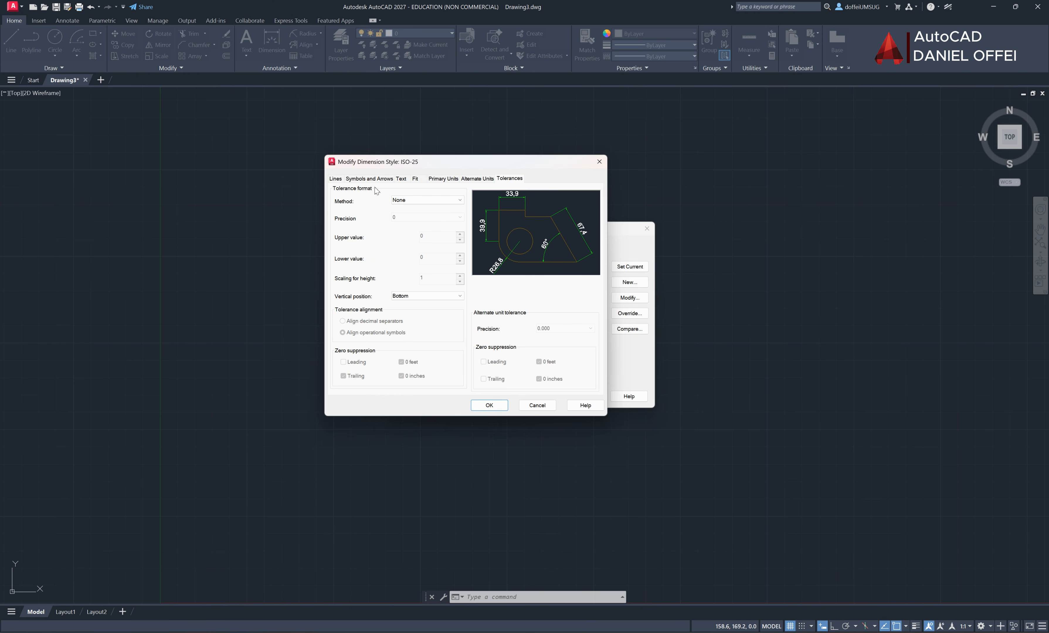
Accept the ISO-25 dimension style modifications and close the Dimension Style Manager
left_click(360, 179)
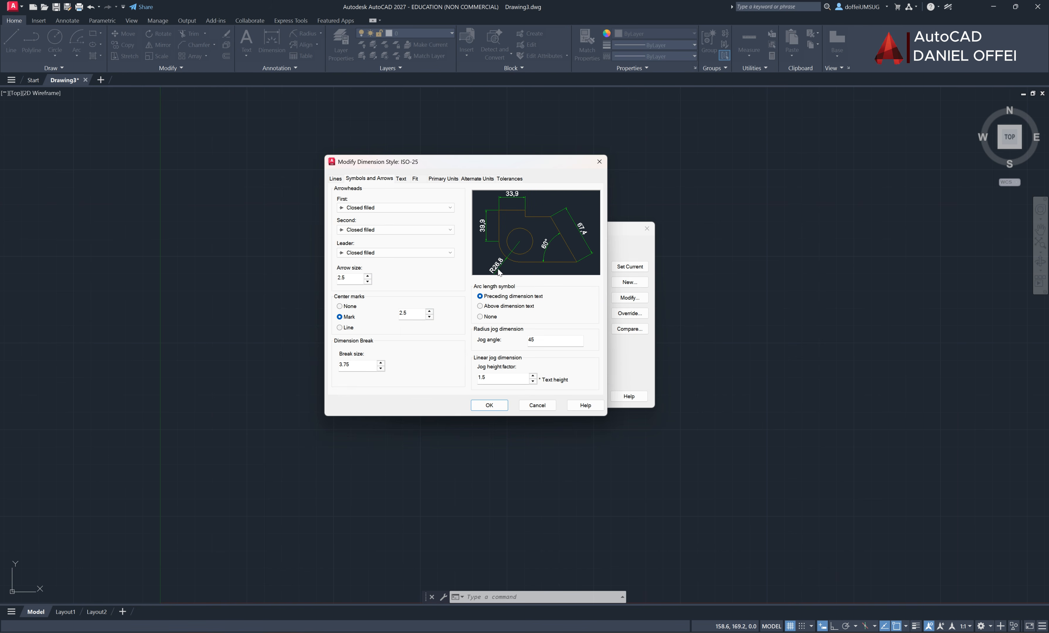
left_click(489, 405)
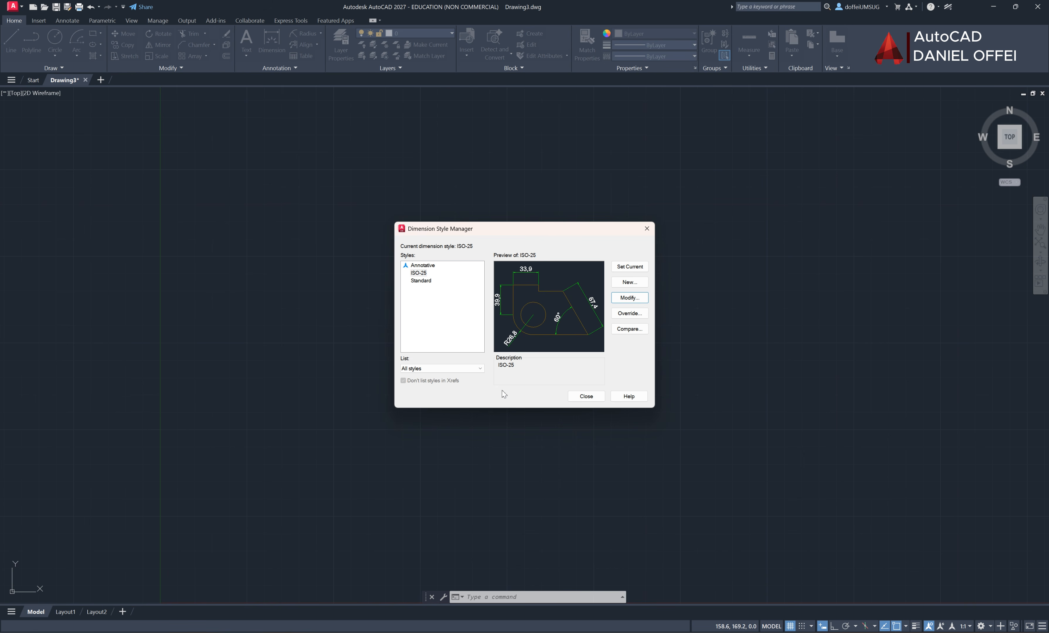
left_click(590, 399)
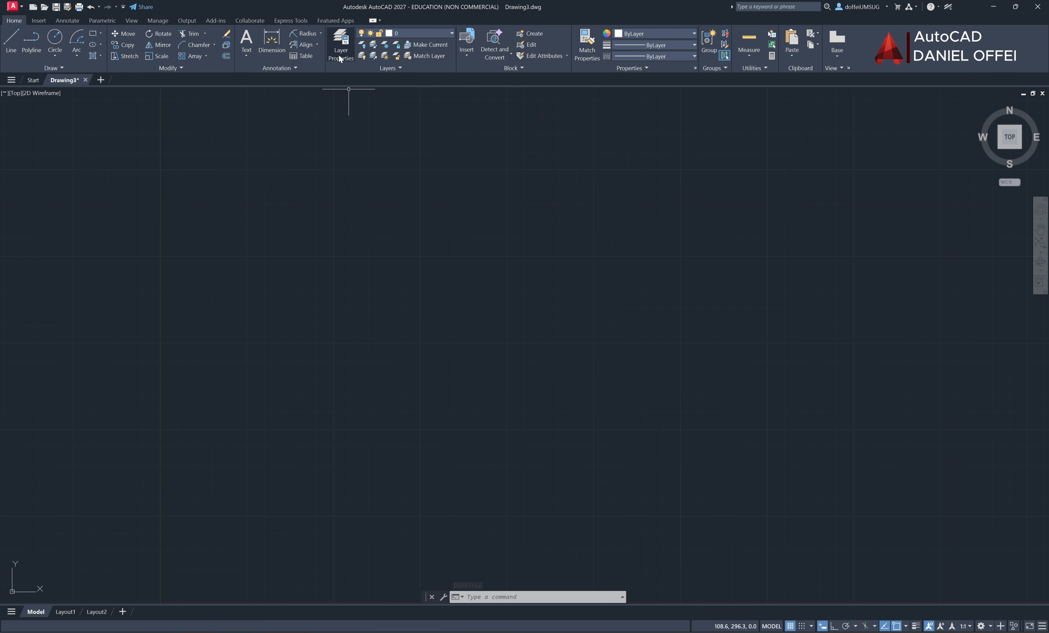
Create a new layer named CONSTRUCTION LINES in the Layer Properties Manager
left_click(409, 33)
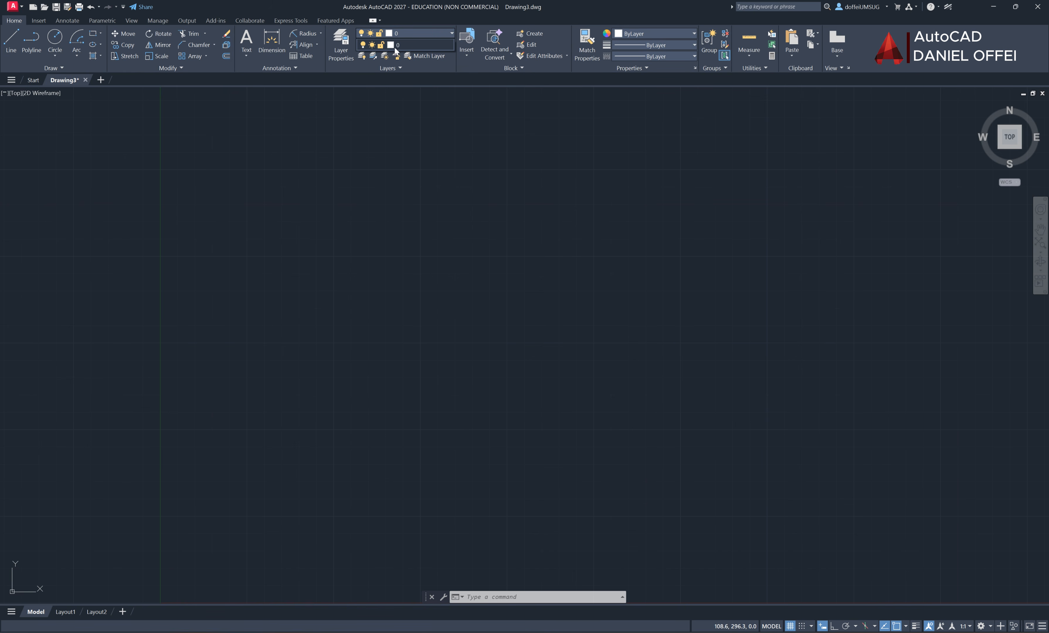
left_click(340, 46)
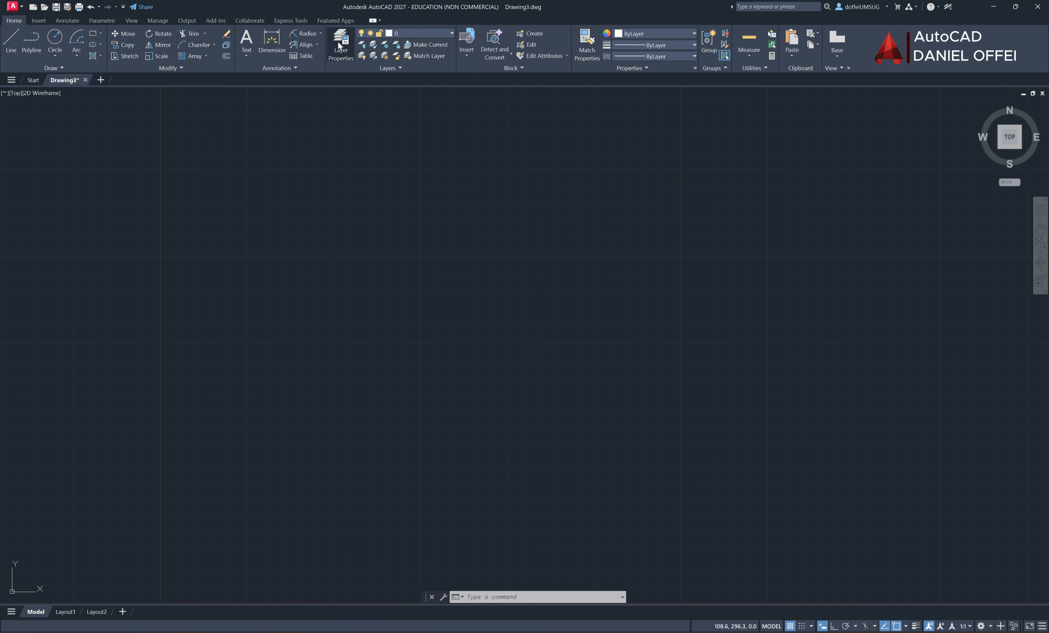
left_click(339, 46)
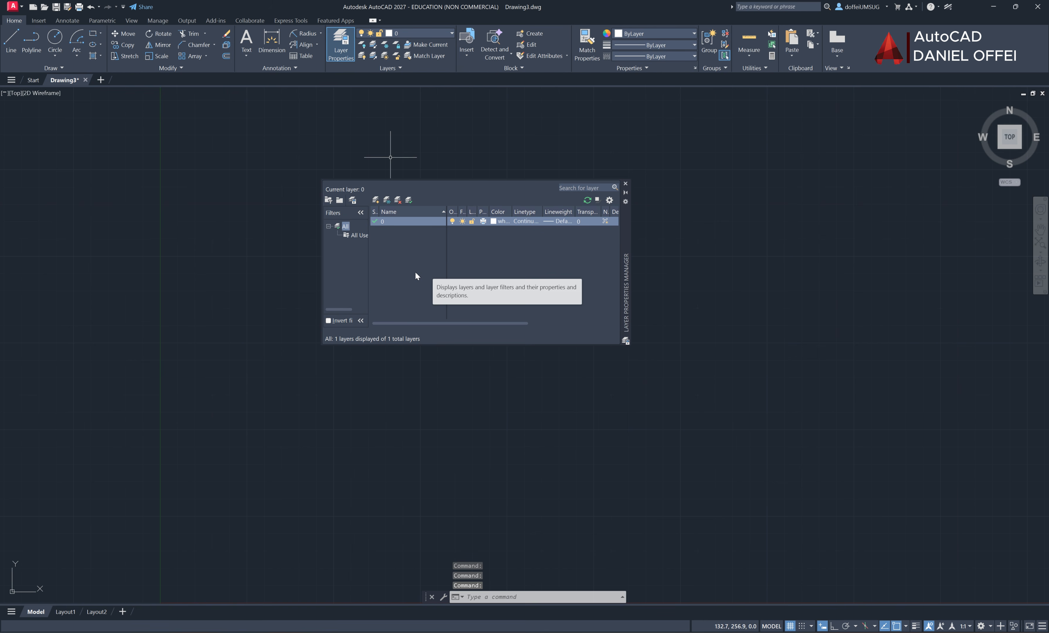
left_click(375, 199)
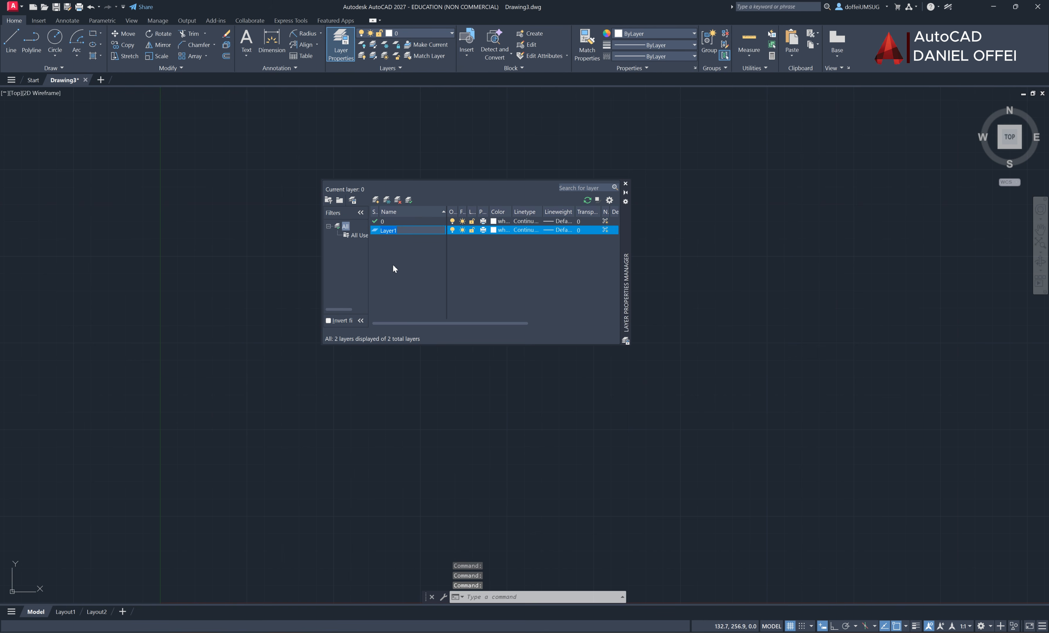
type("CONST")
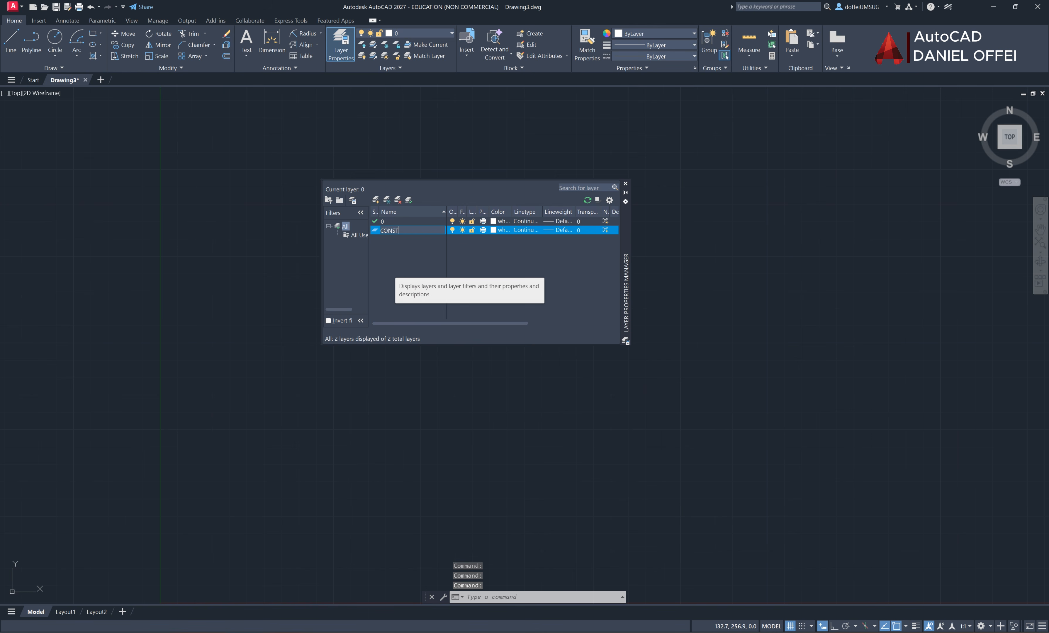
type("RUCTION L")
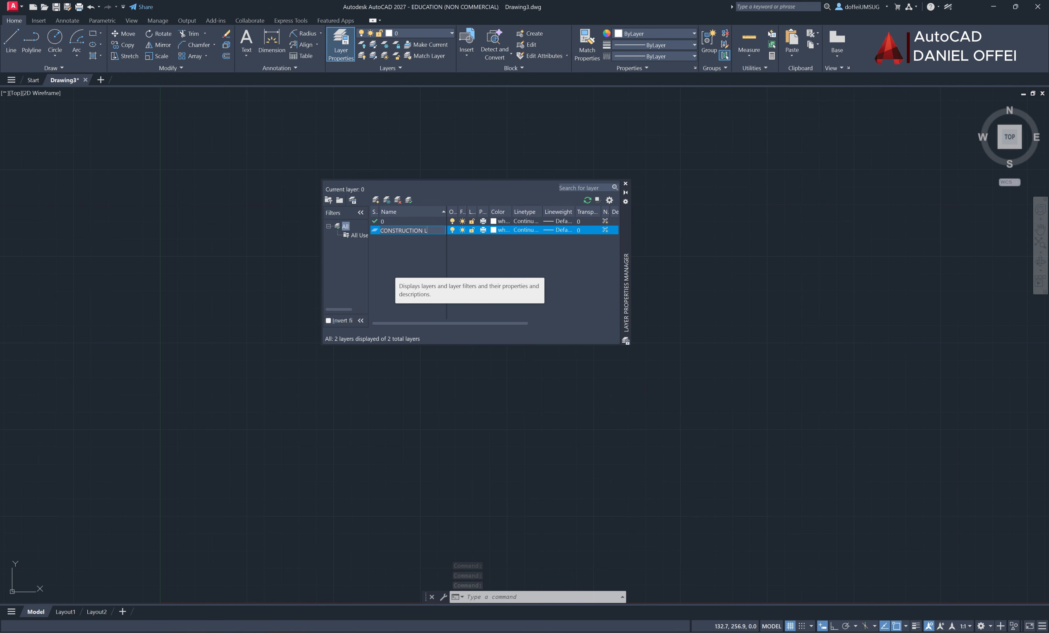
type("INES")
key("Return")
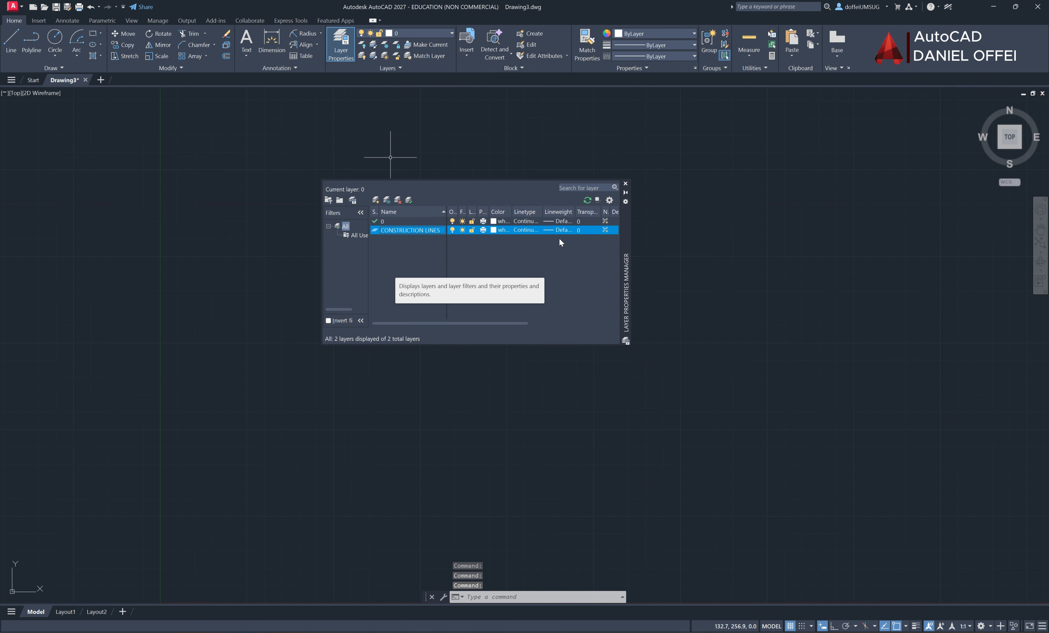
Set the colour of the CONSTRUCTION LINES layer to yellow
left_click(495, 231)
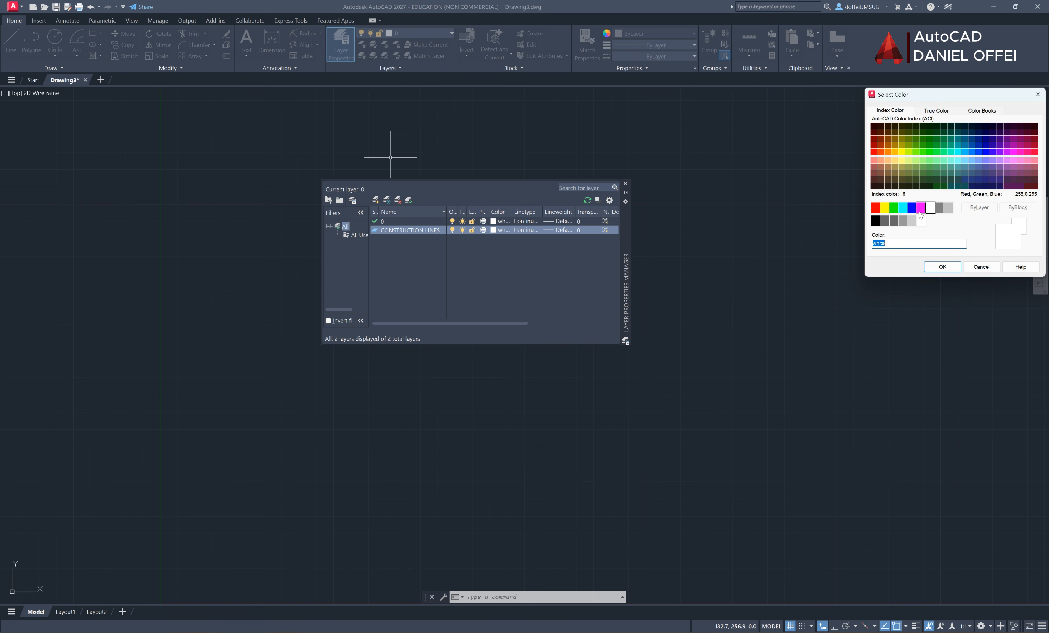
left_click(884, 208)
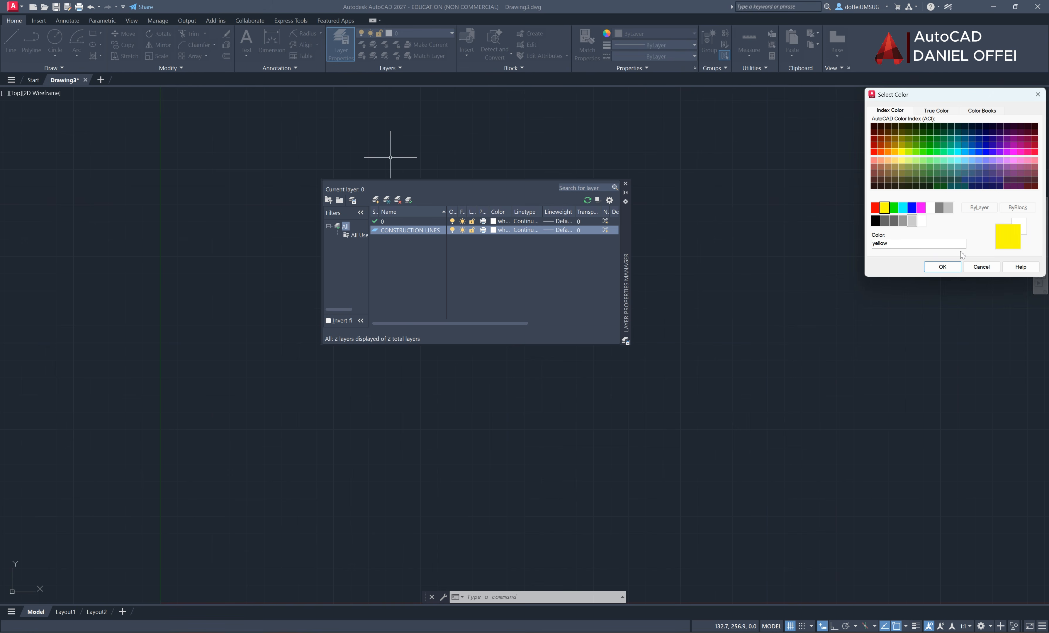
left_click(942, 267)
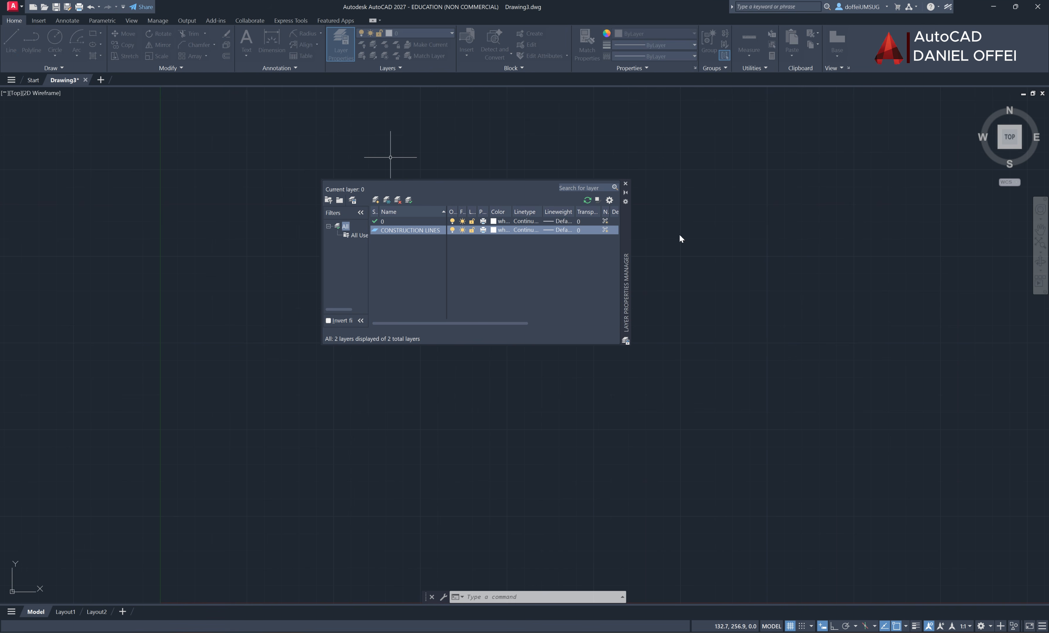
Create a new layer named VISIBLE LINES in the Layer Properties Manager
left_click(375, 201)
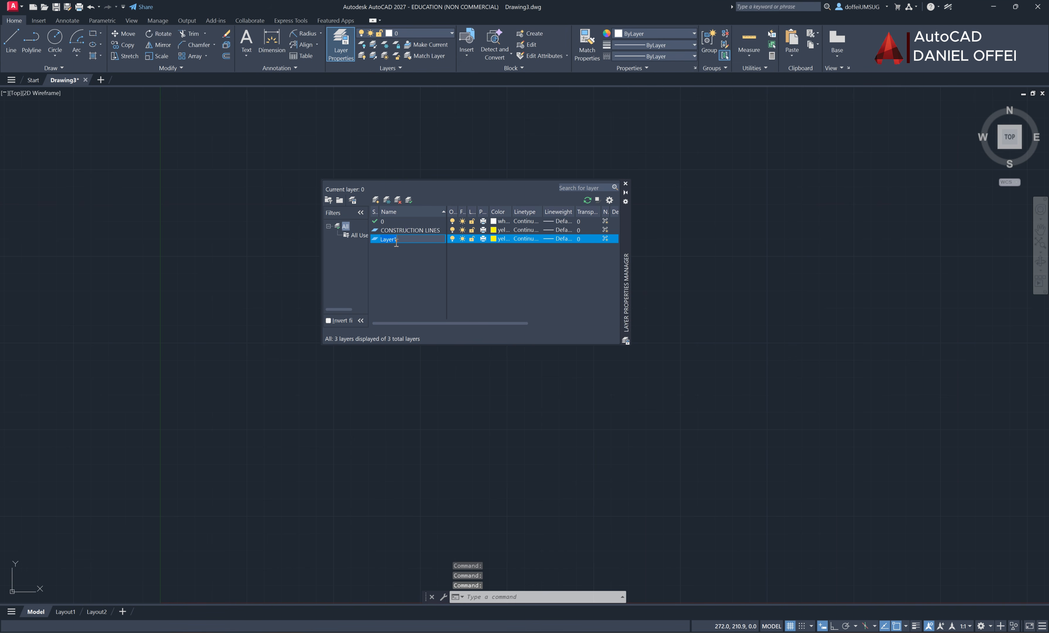
type("VI")
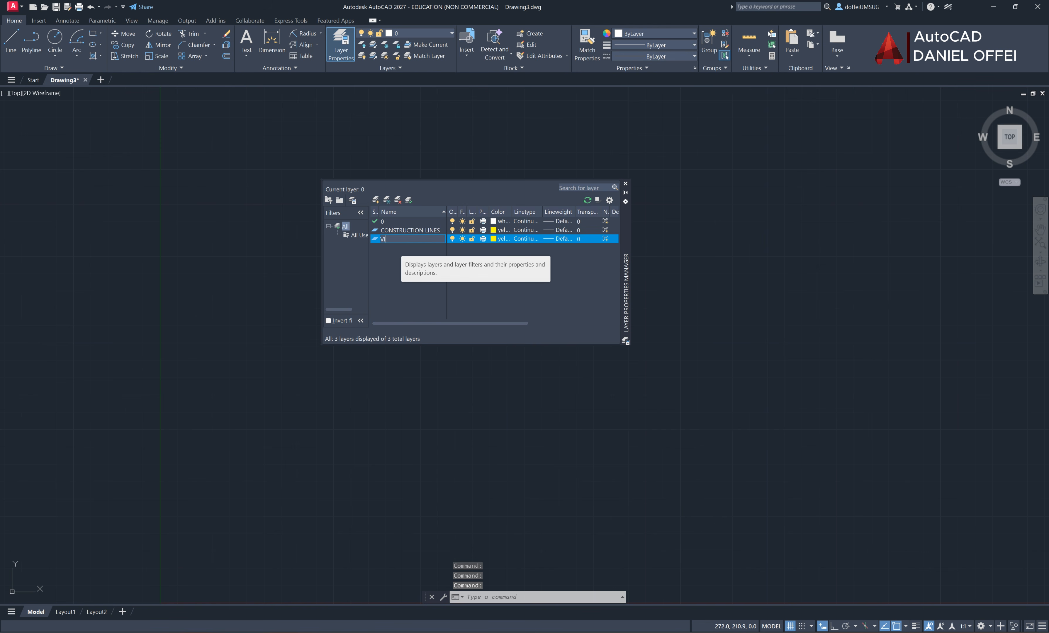
type("SIBLE LINES")
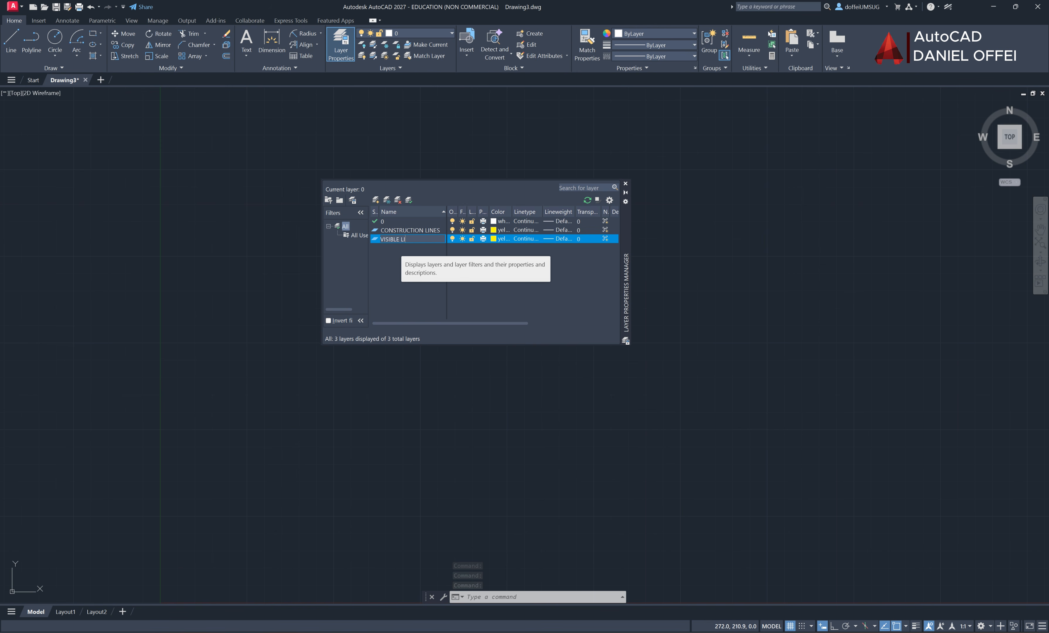
key("Return")
Set the VISIBLE LINES layer's colour to white index 255 and its lineweight to 0.35 mm
left_click(496, 239)
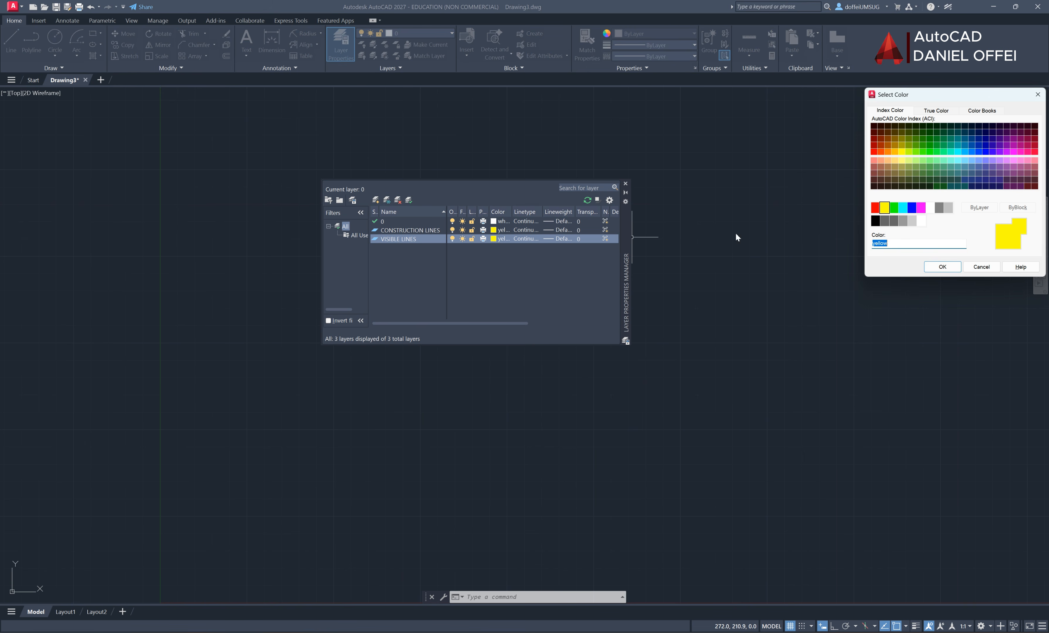
left_click(920, 221)
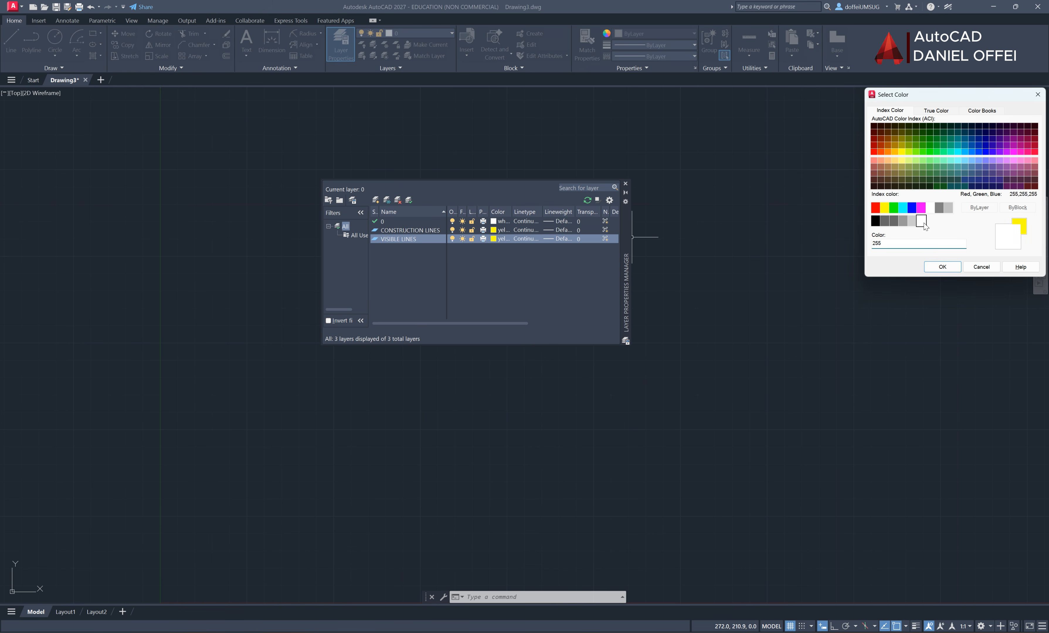
left_click(942, 267)
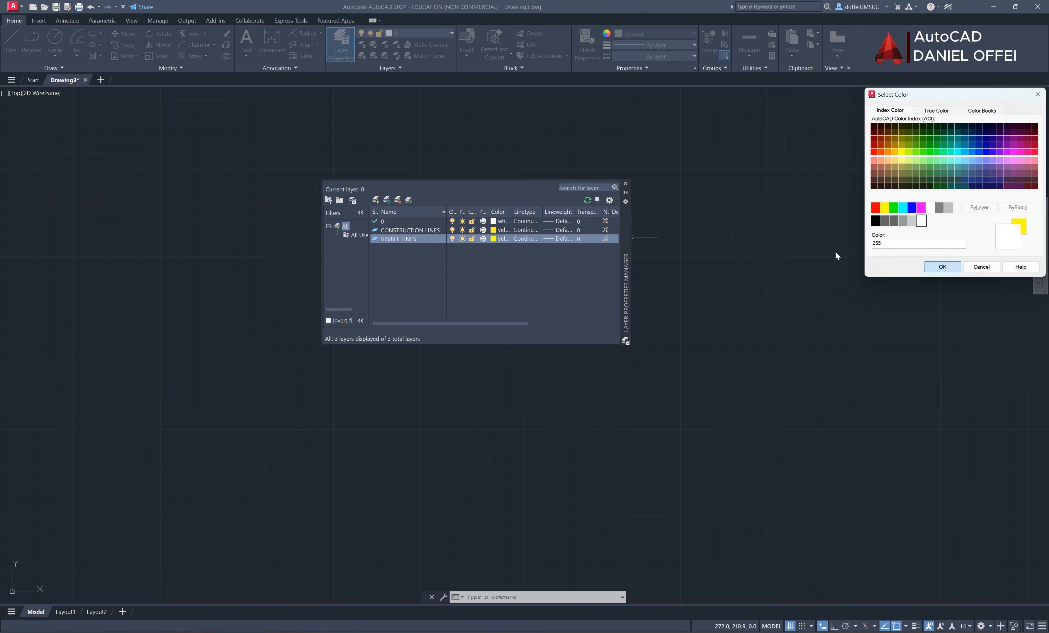
left_click(549, 240)
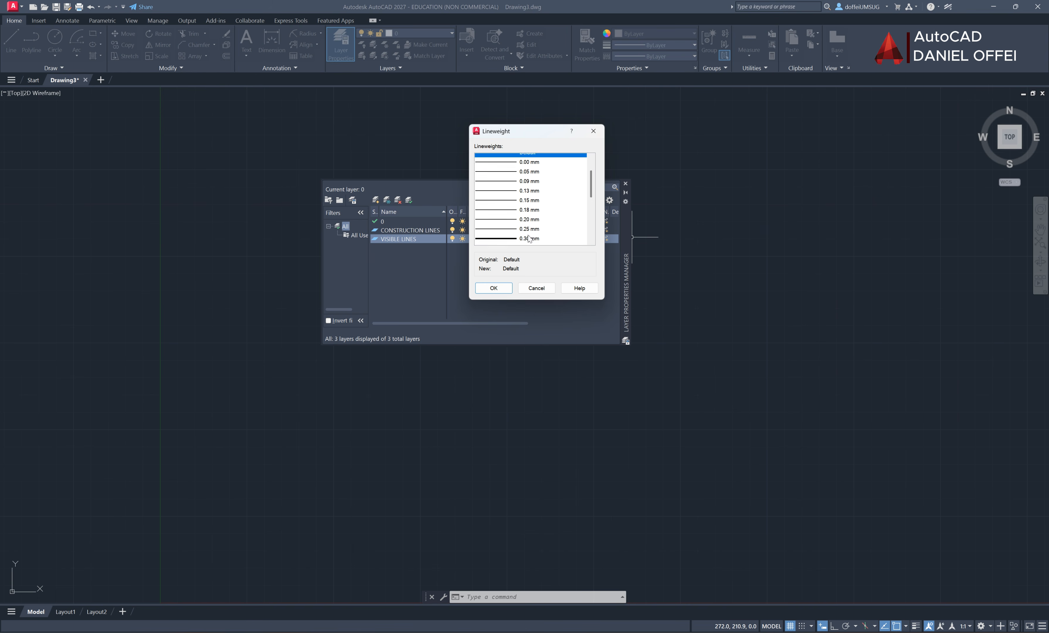
scroll(529, 239, "down", 1)
left_click(517, 226)
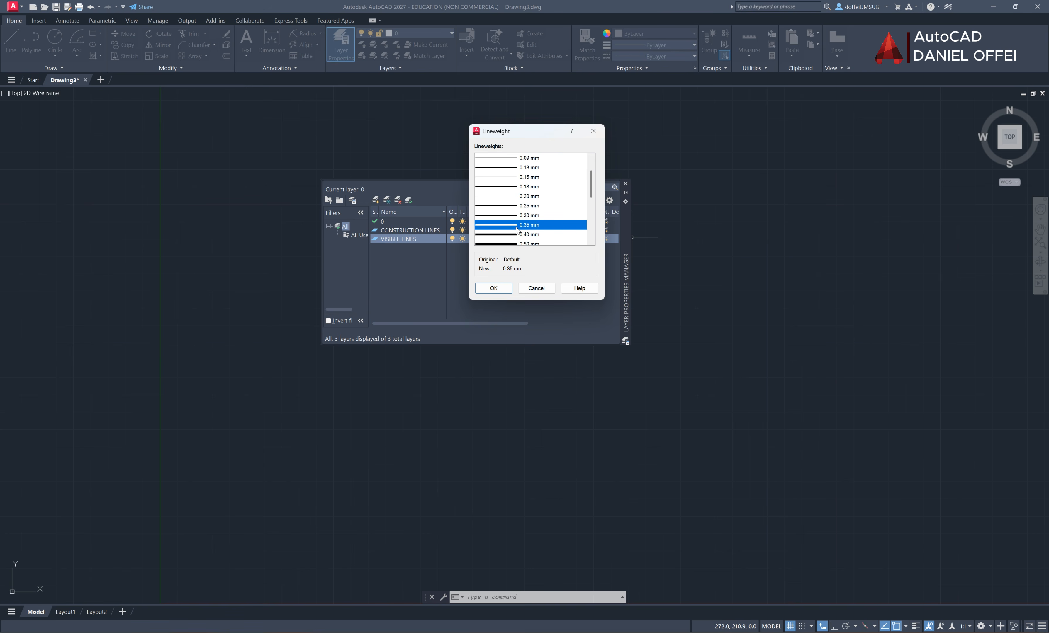
left_click(501, 289)
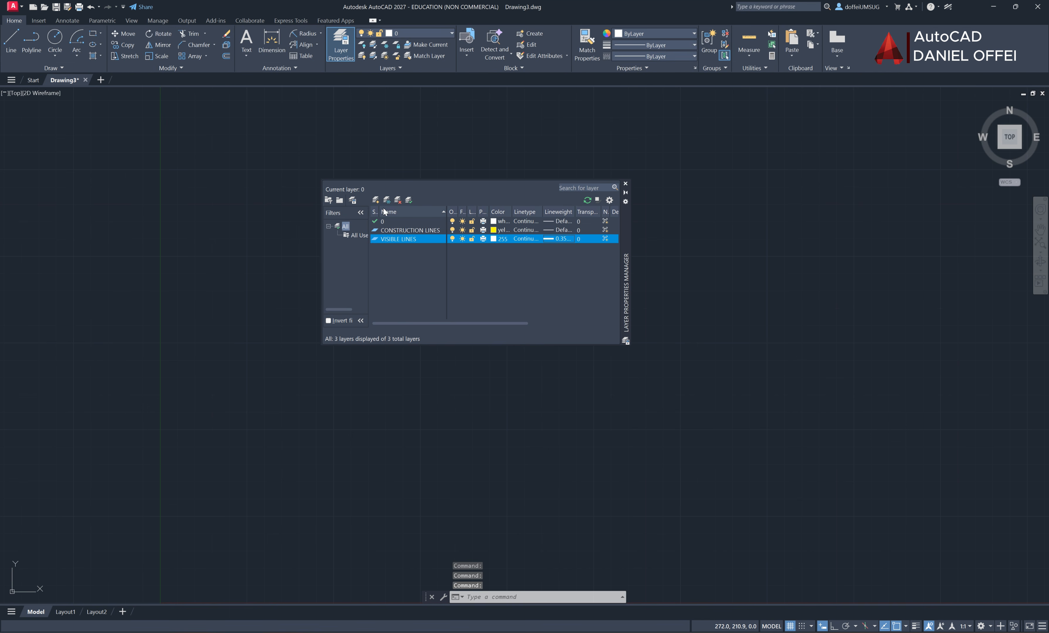
Create a new layer named HIDDEN LINES below the VISIBLE LINES layer
left_click(376, 199)
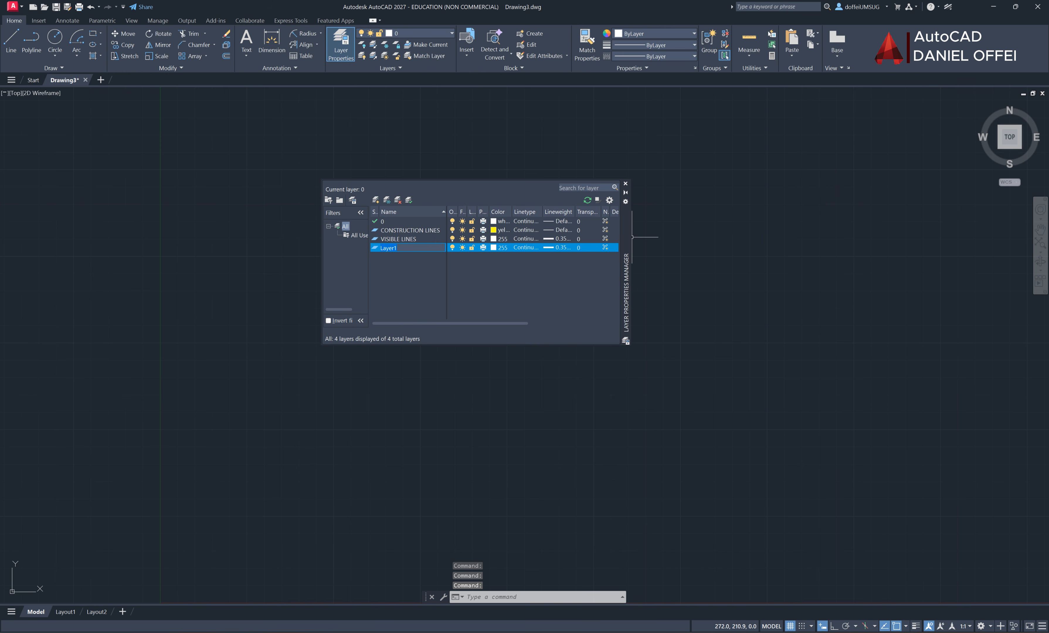
type("HIDDEN")
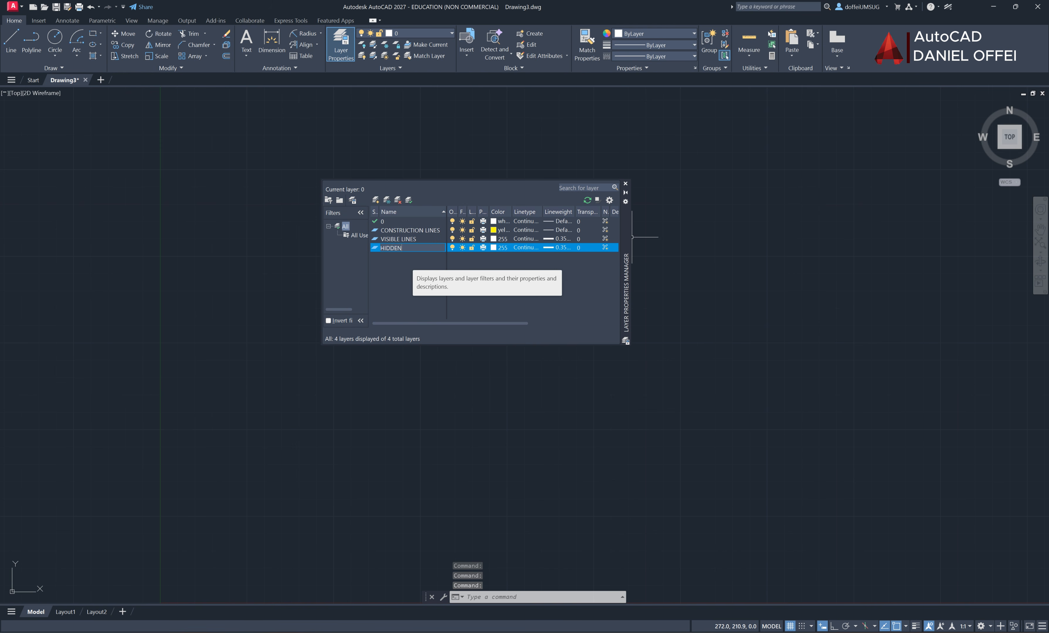
type(" LINES")
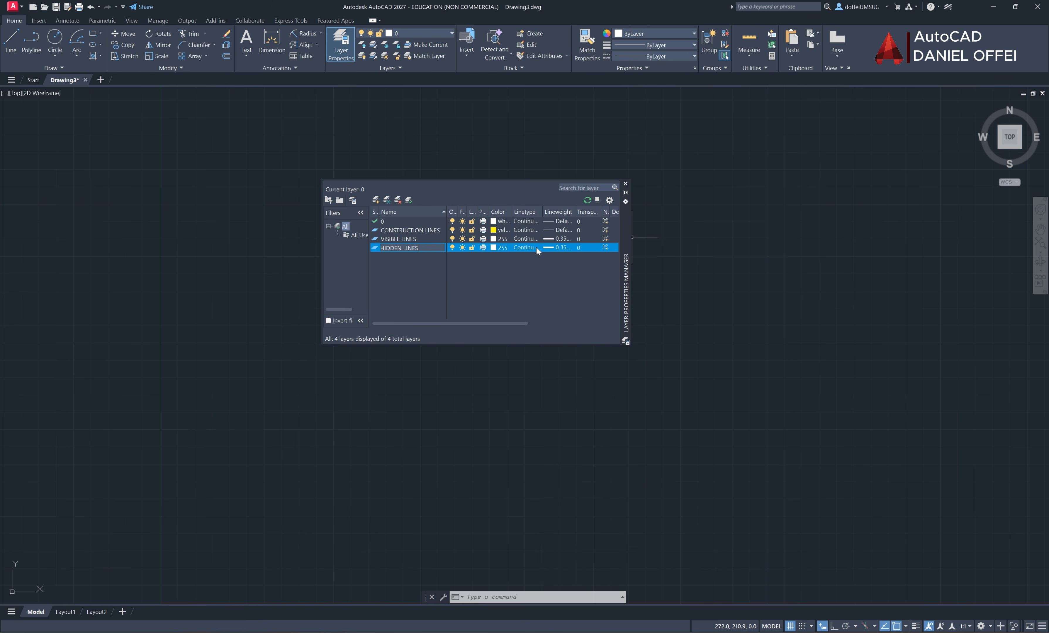
Set the HIDDEN LINES layer's lineweight to Default and accept a transparency value of 0
left_click(547, 248)
left_click(548, 247)
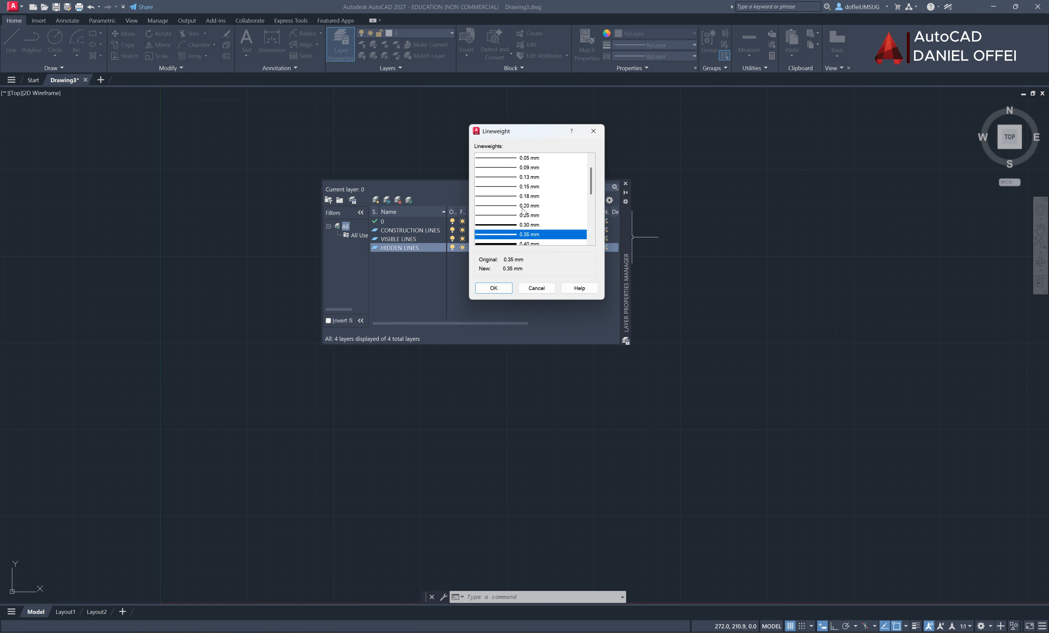
scroll(524, 178, "up", 1)
left_click(529, 158)
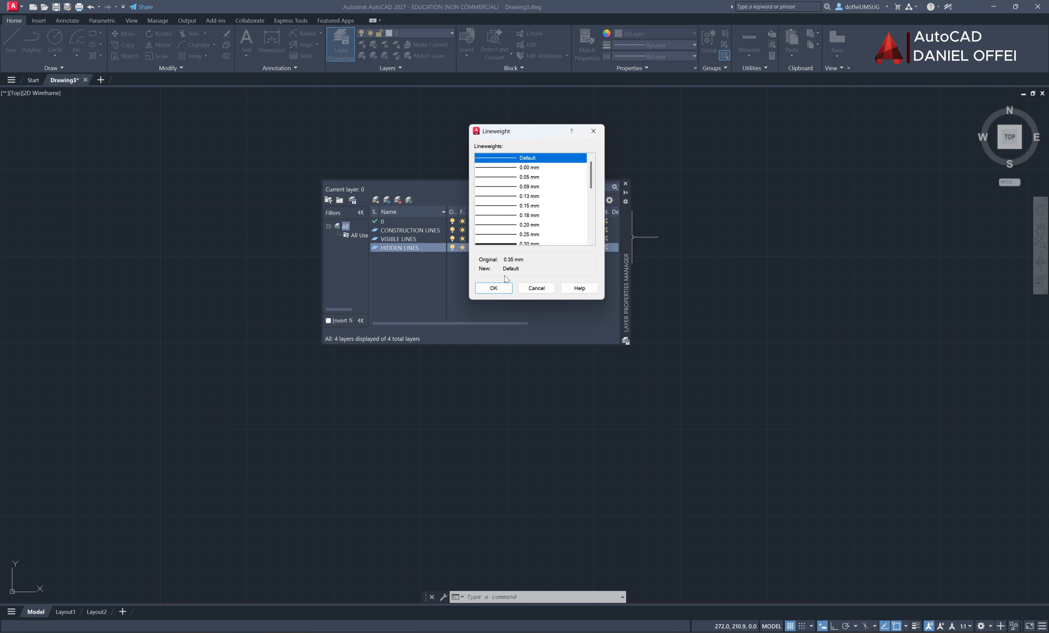
left_click(493, 289)
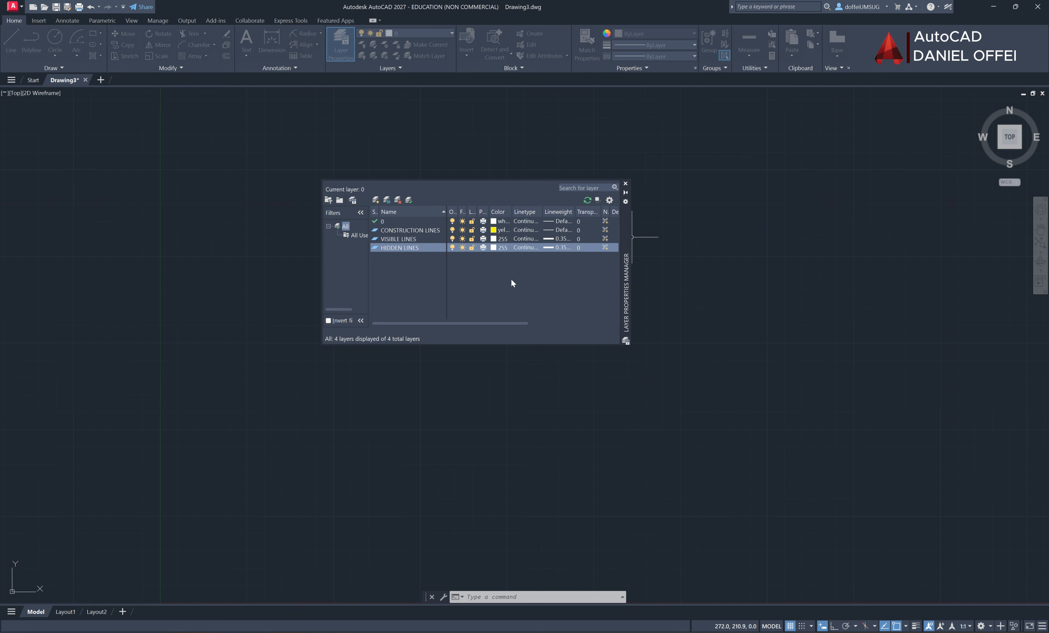
left_click(580, 248)
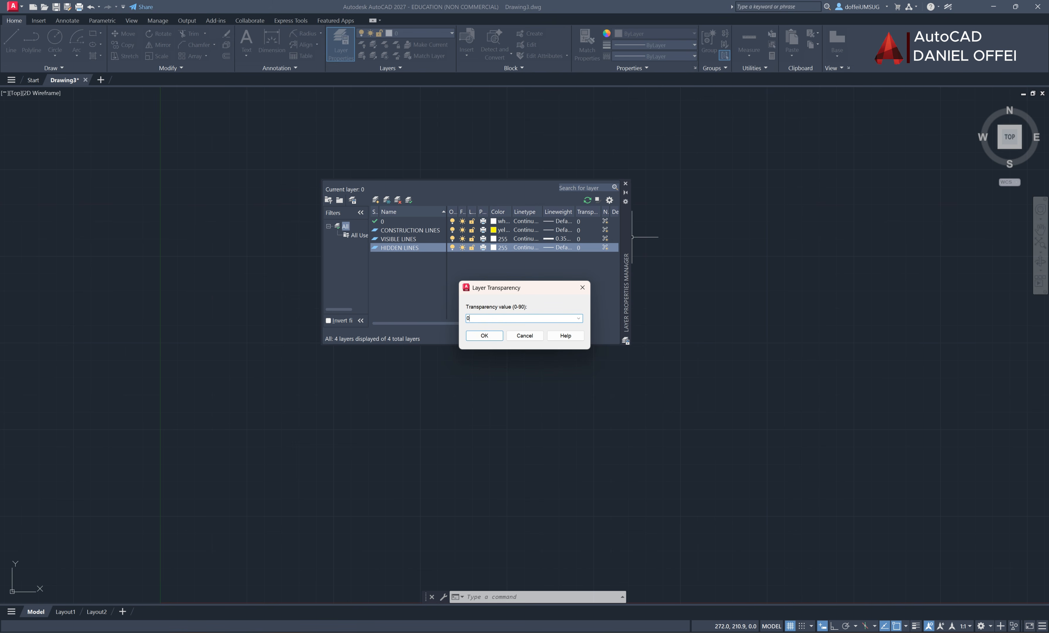
left_click(486, 336)
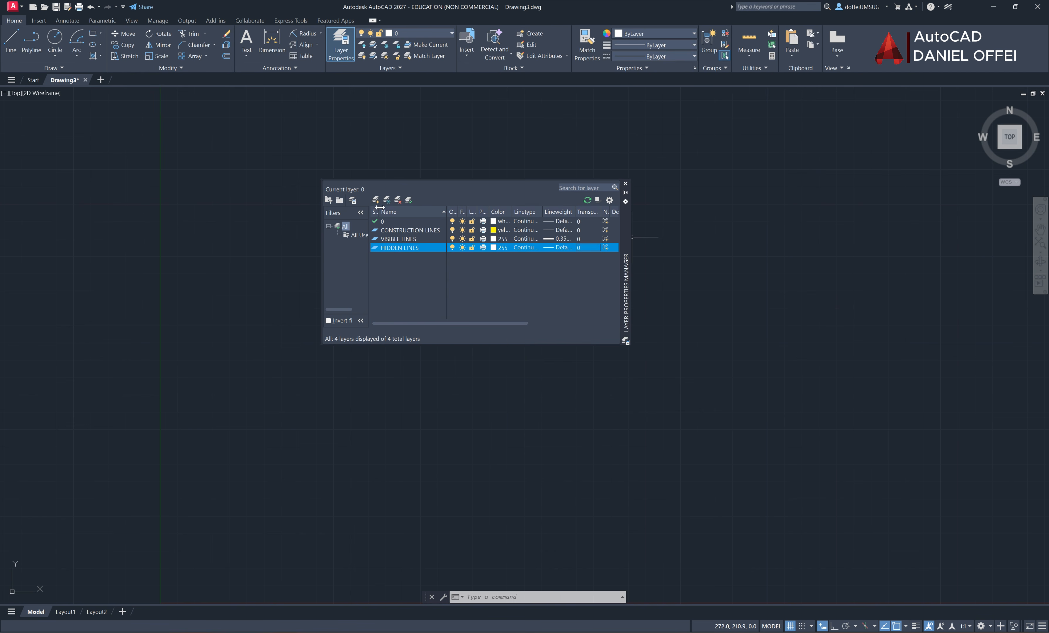
Create a new layer named TEXTS in the Layer Properties Manager
left_click(376, 200)
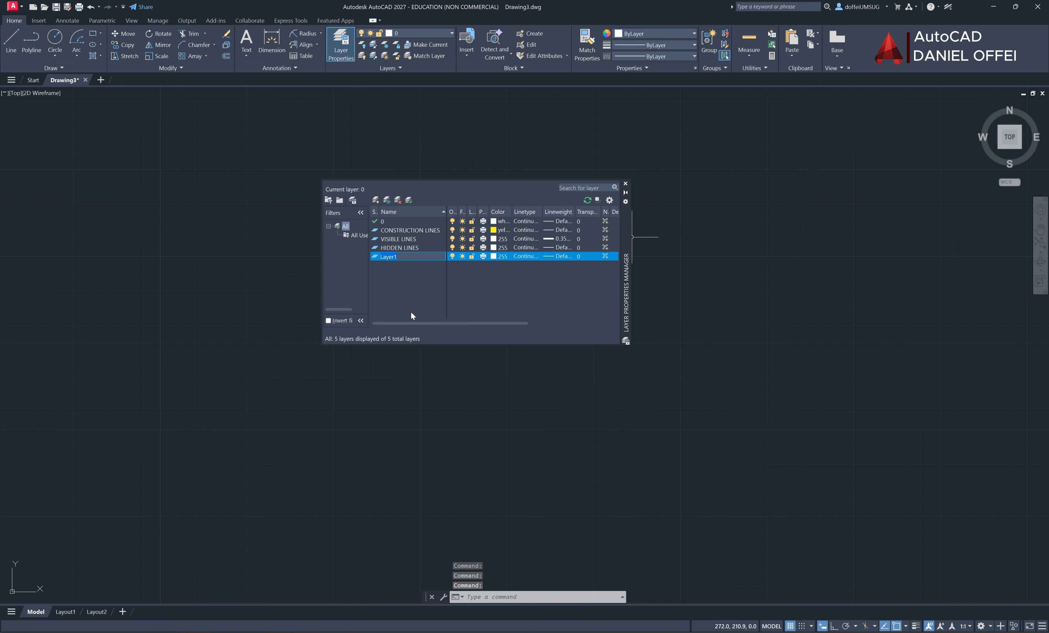
type("TEXTS")
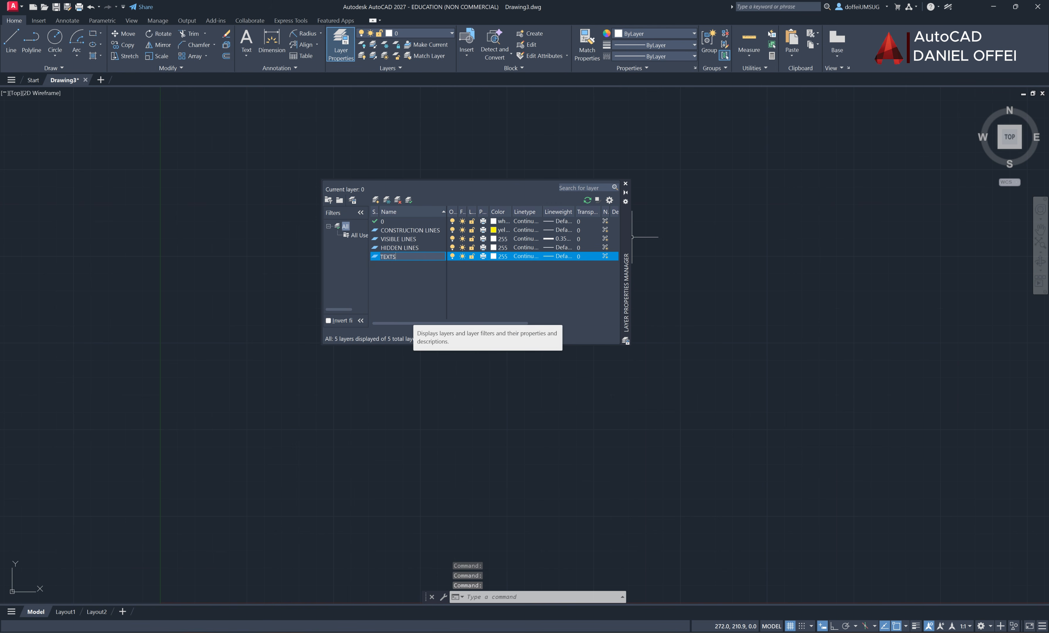
key("Return")
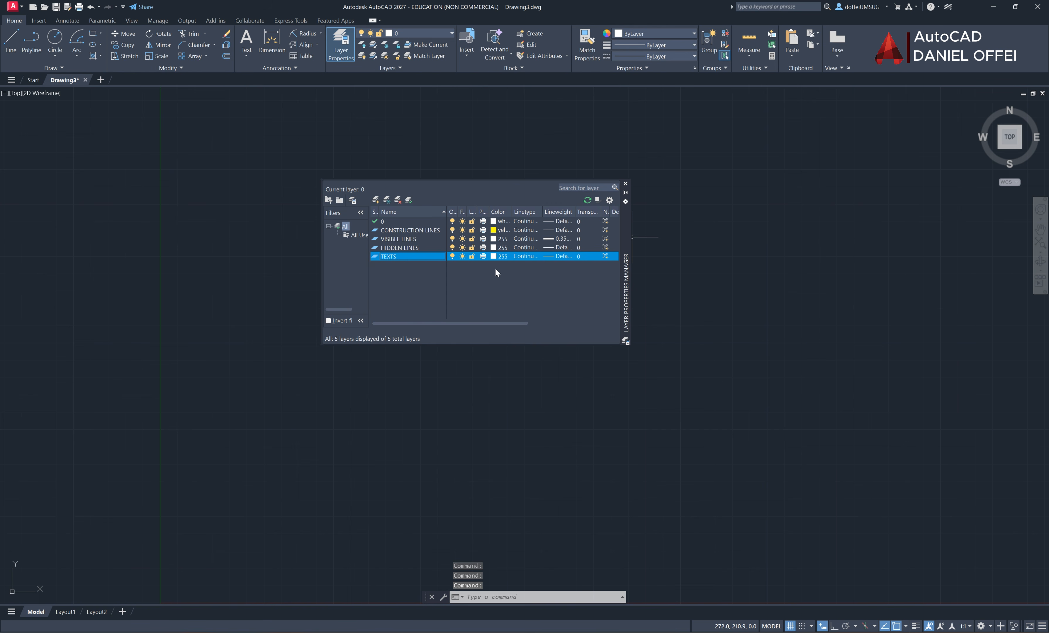
Create a new layer named DIMENSIONS below the TEXTS layer
left_click(376, 199)
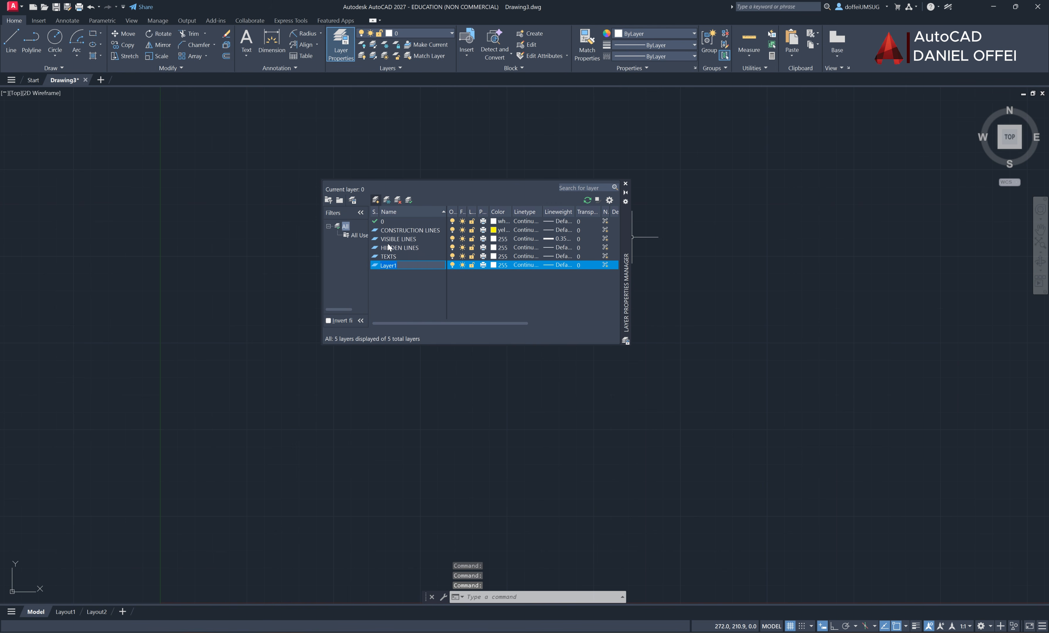
type("D")
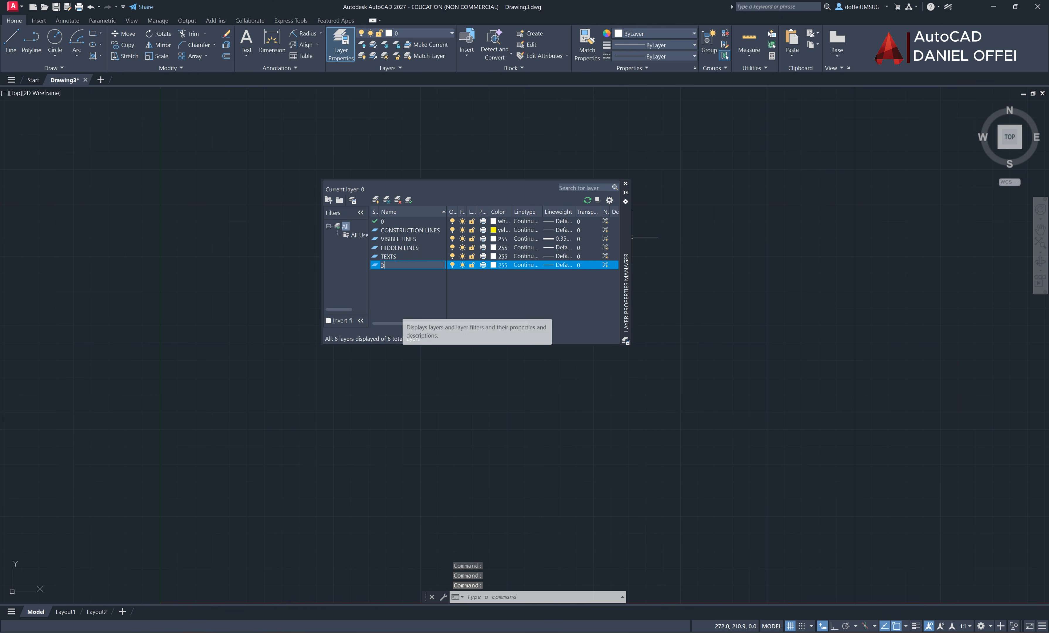
type("IMEN")
key("BackSpace")
type("EN")
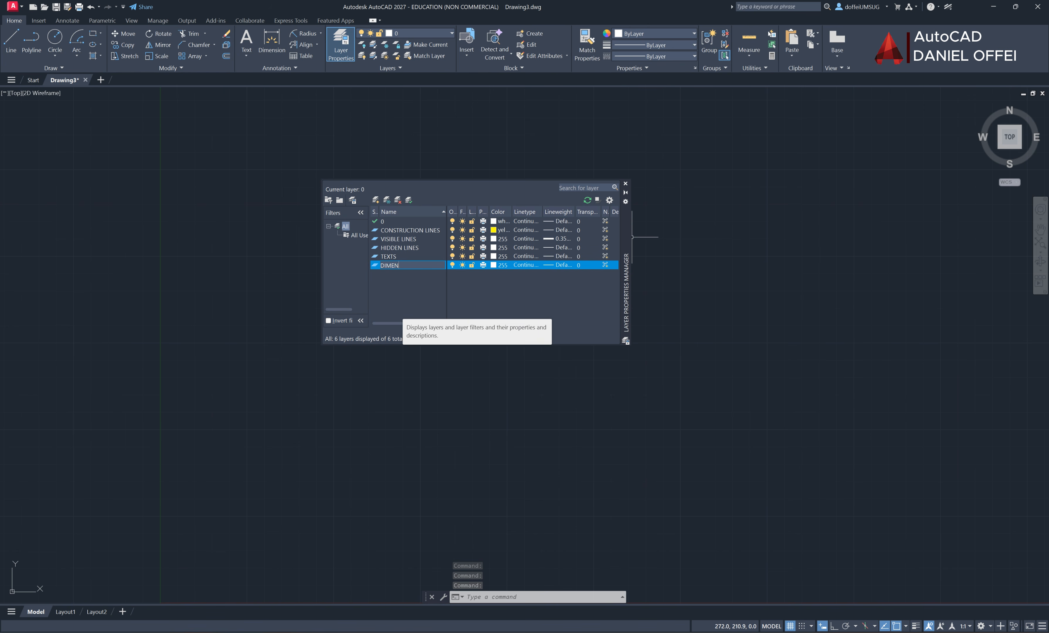
type("SOIO")
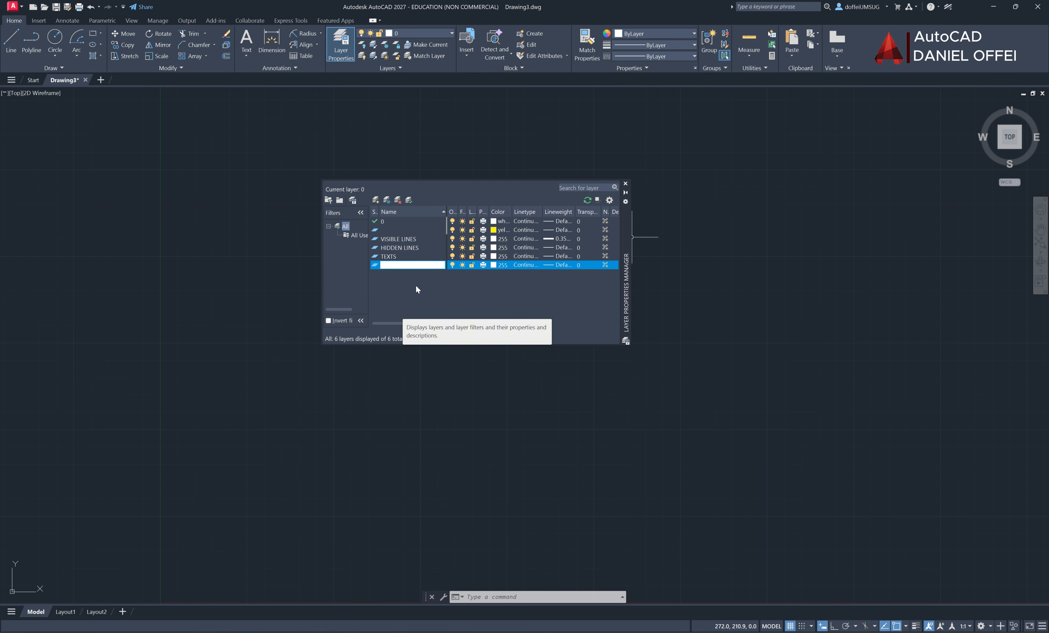
key("Return")
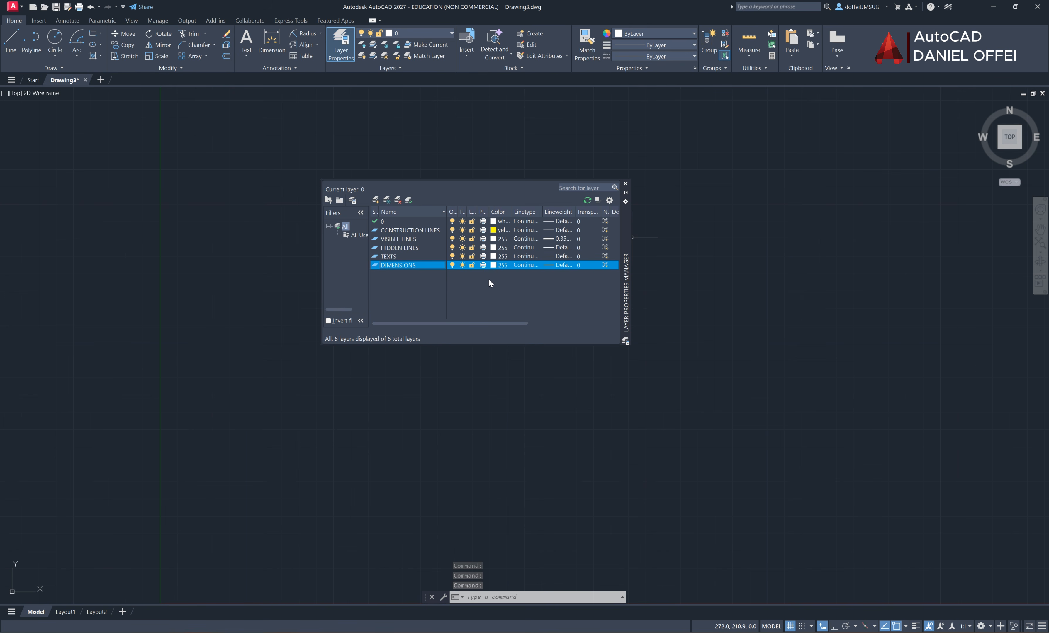
left_click(494, 265)
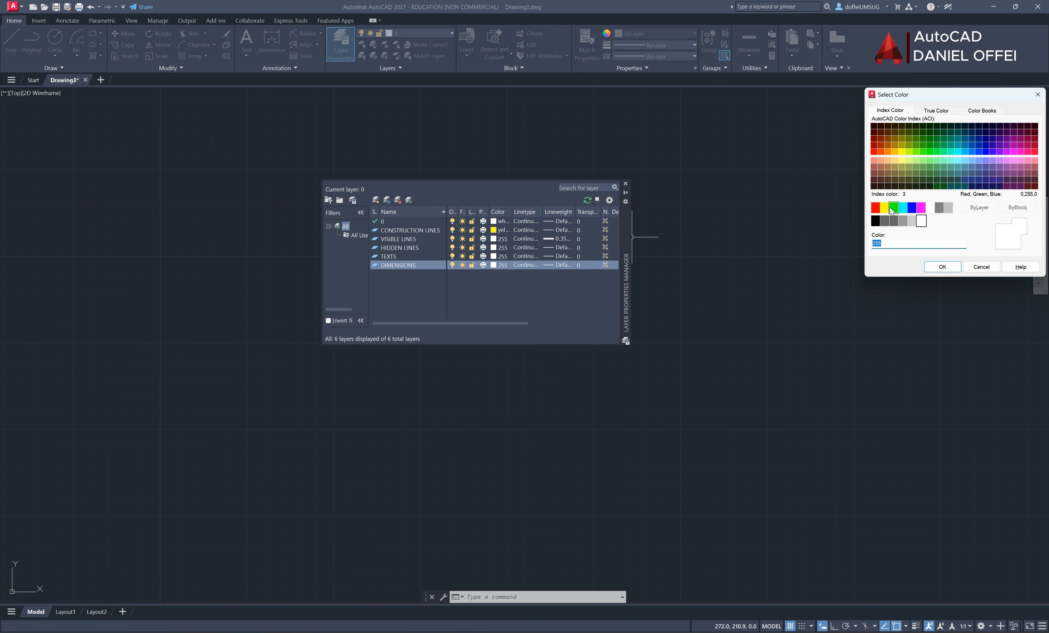
left_click(893, 207)
left_click(942, 267)
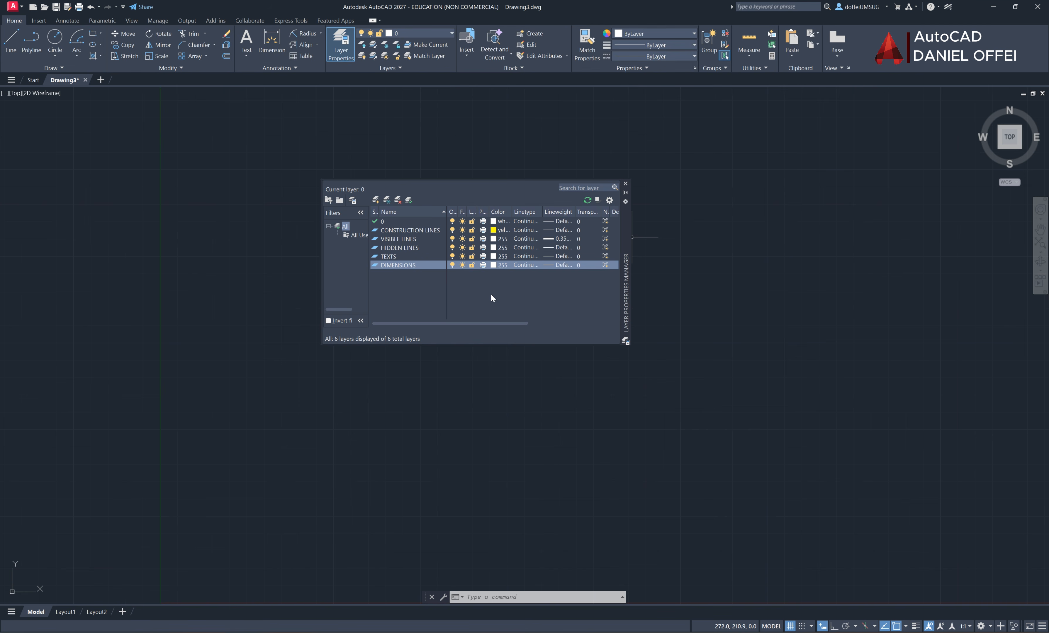
Create a new layer named CENTRE LINES below the DIMENSIONS layer
left_click(377, 204)
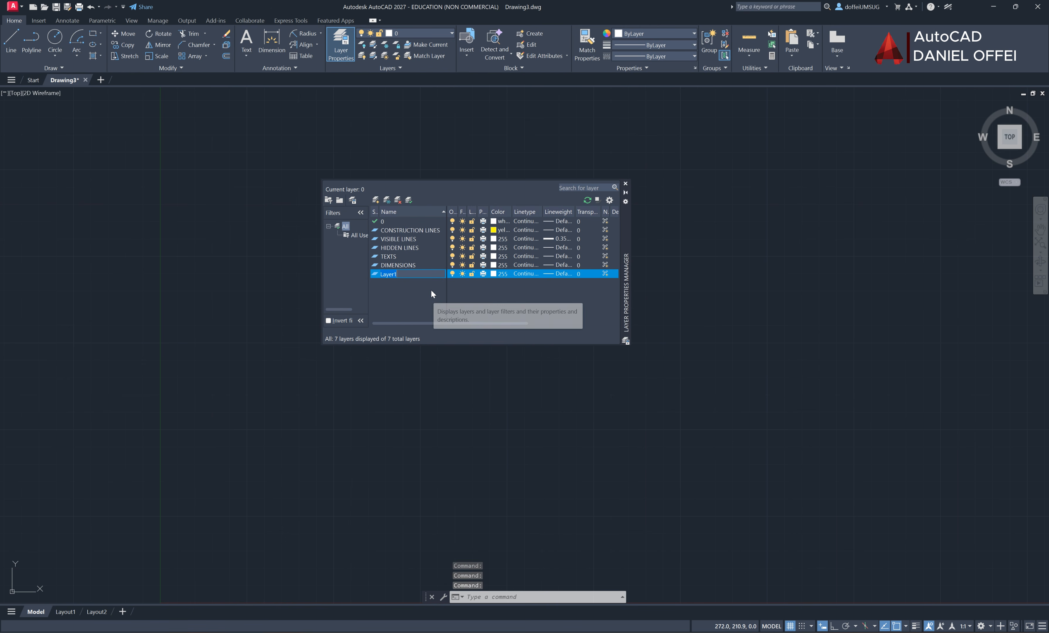
type("CENTRE LINES")
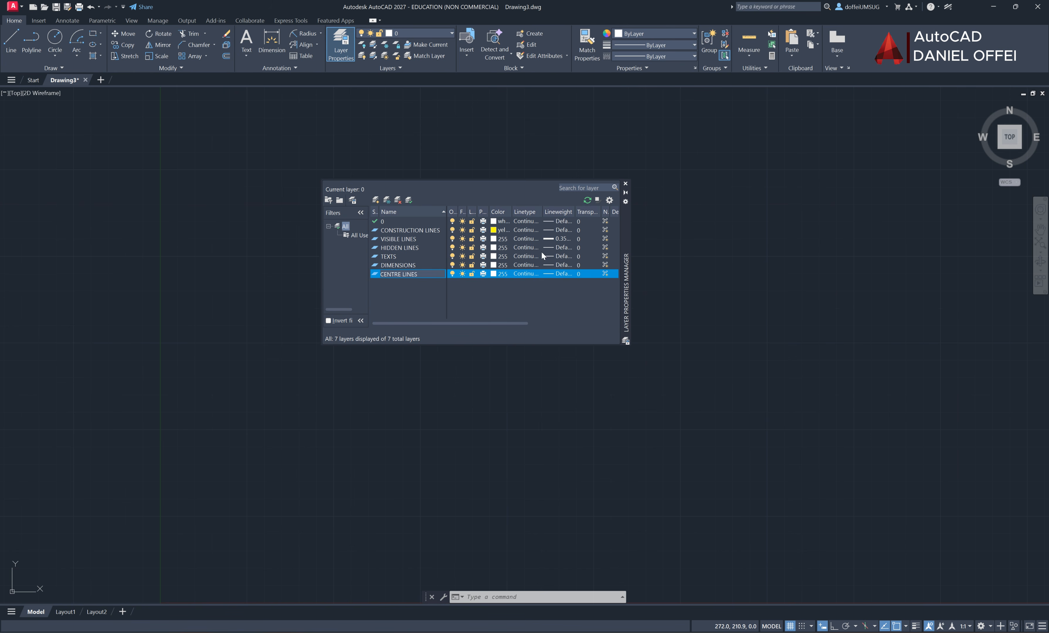
key("Return")
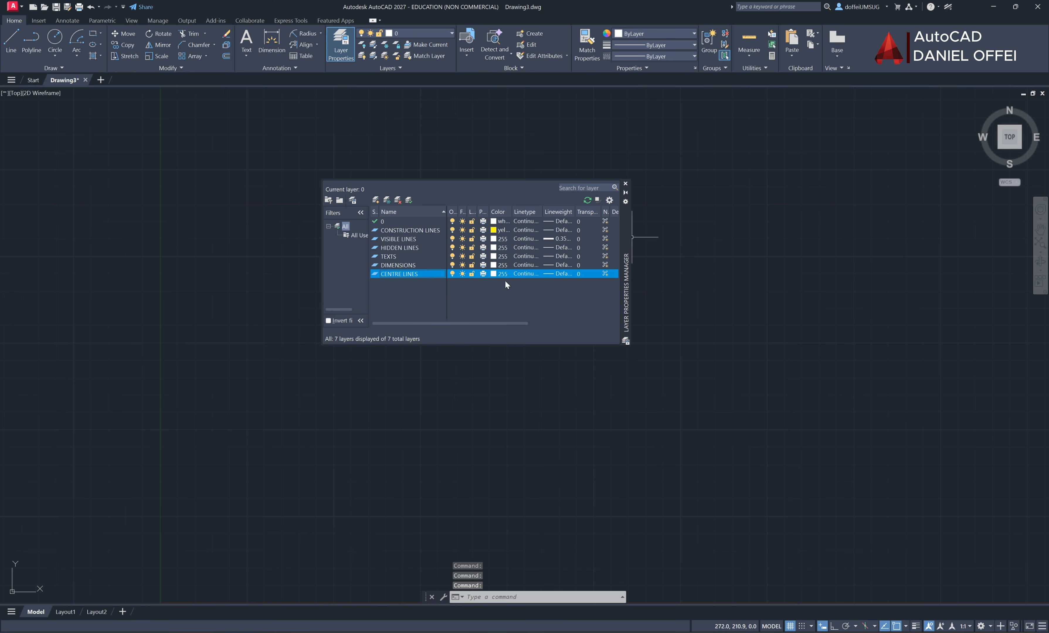
Load the CENTERX2 linetype and assign it to the CENTRE LINES layer
left_click(525, 273)
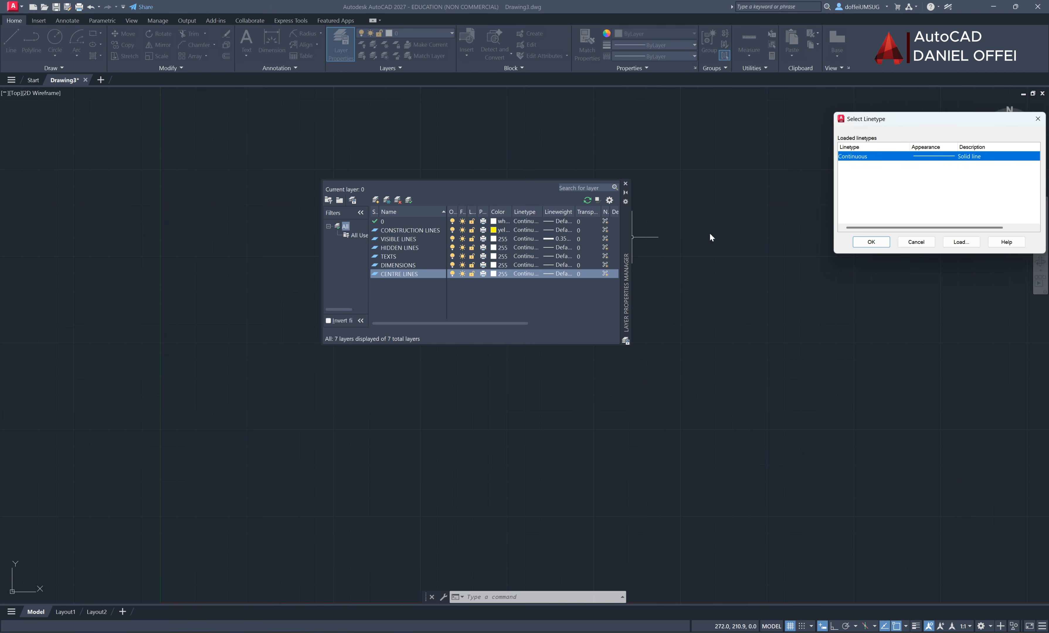
left_click(961, 242)
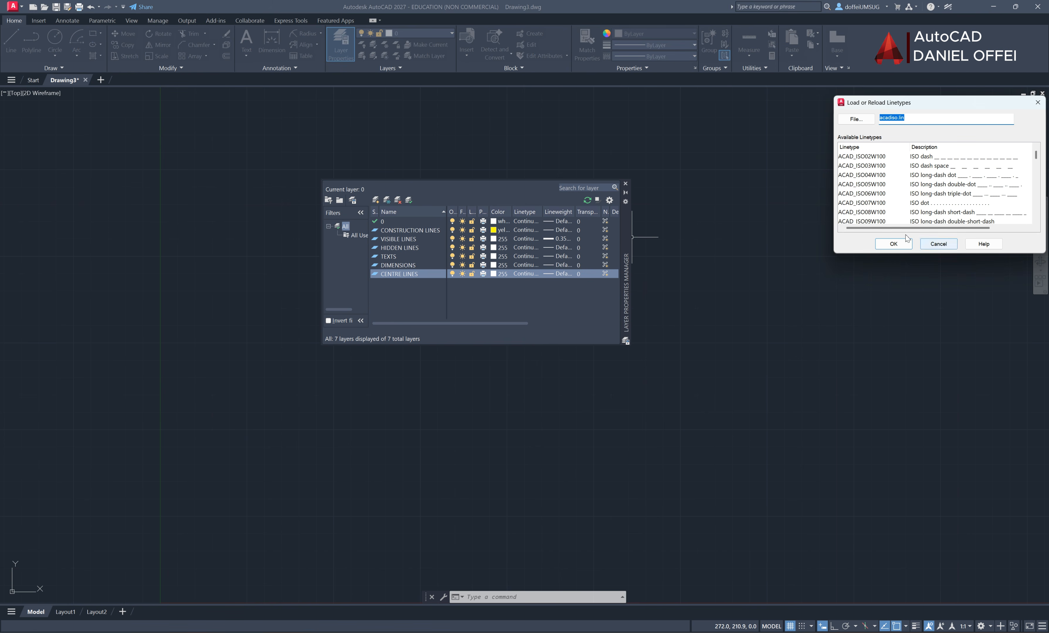
scroll(922, 205, "down", 3)
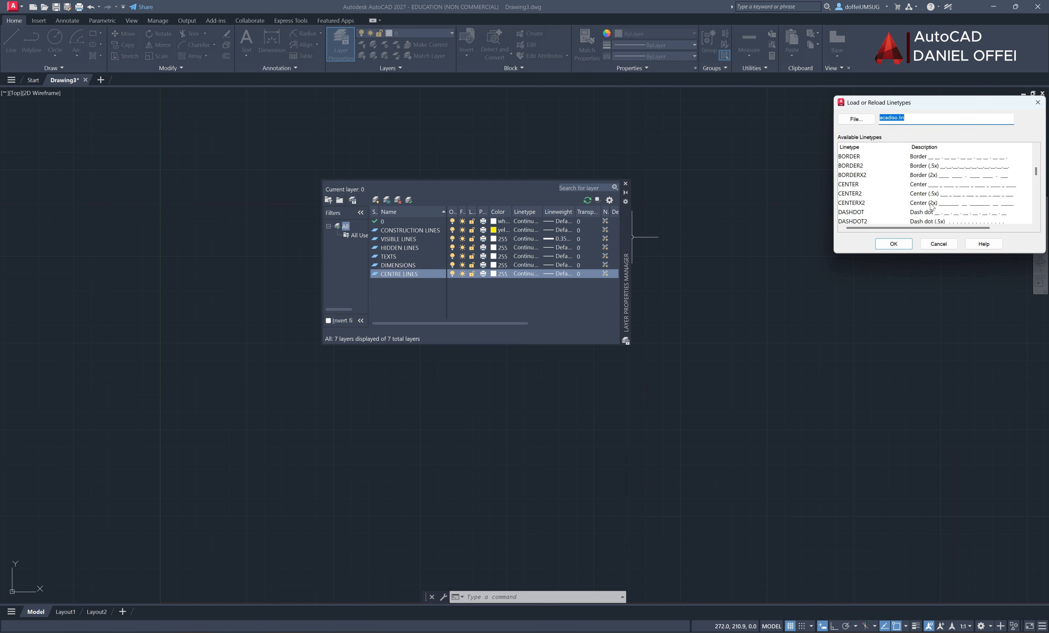
left_click(931, 204)
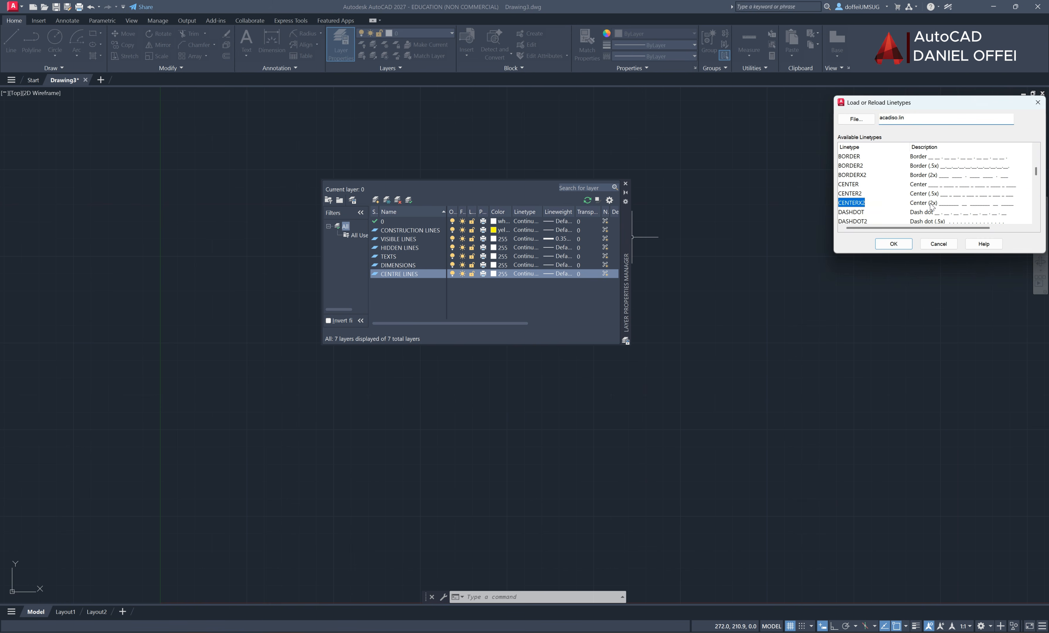
left_click(902, 245)
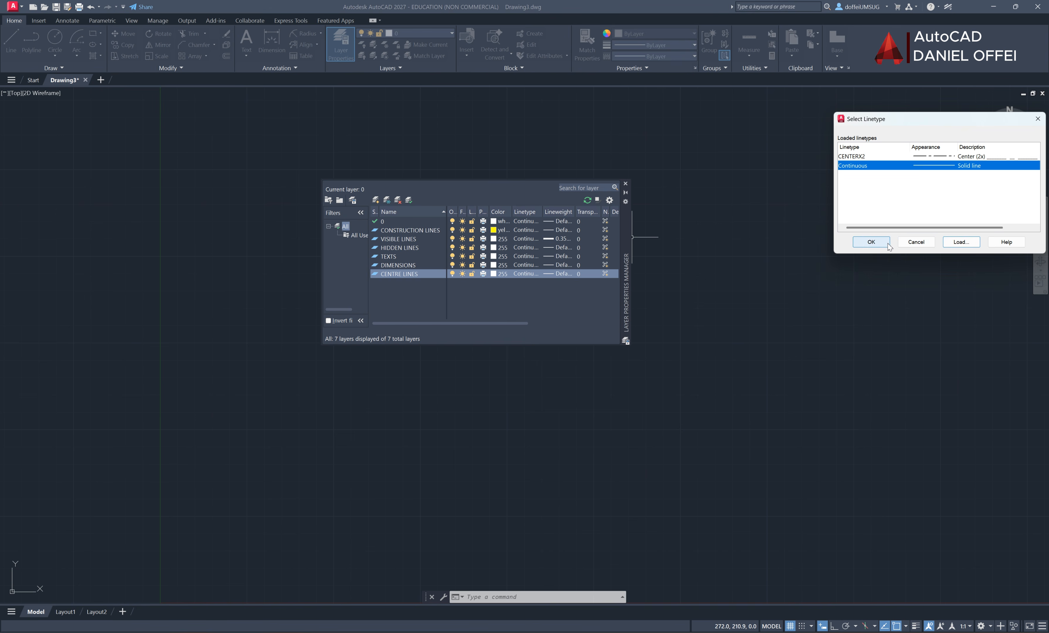
left_click(879, 157)
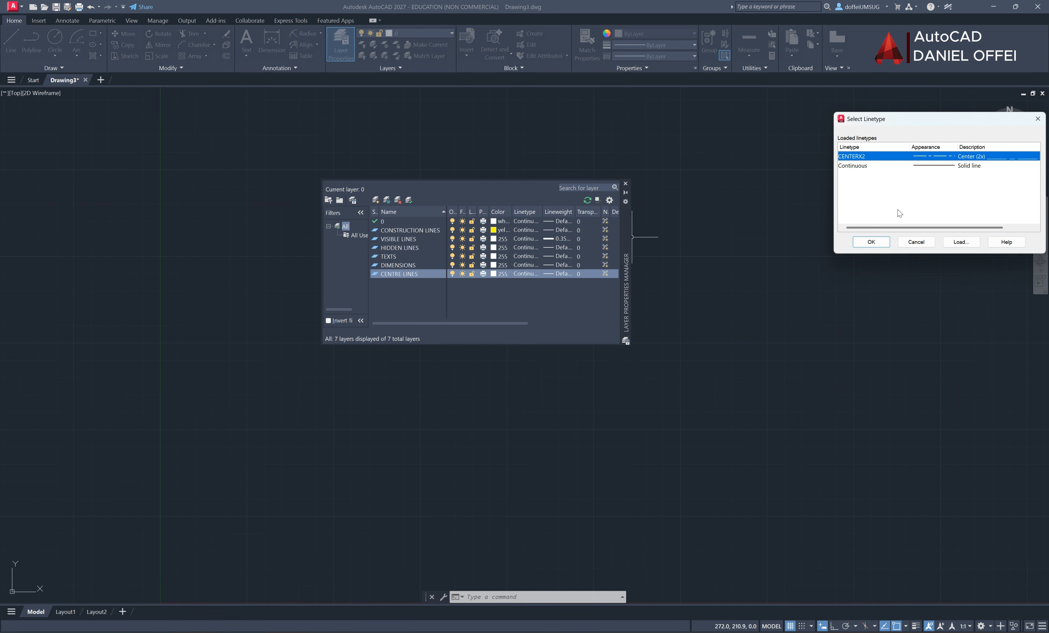
left_click(871, 242)
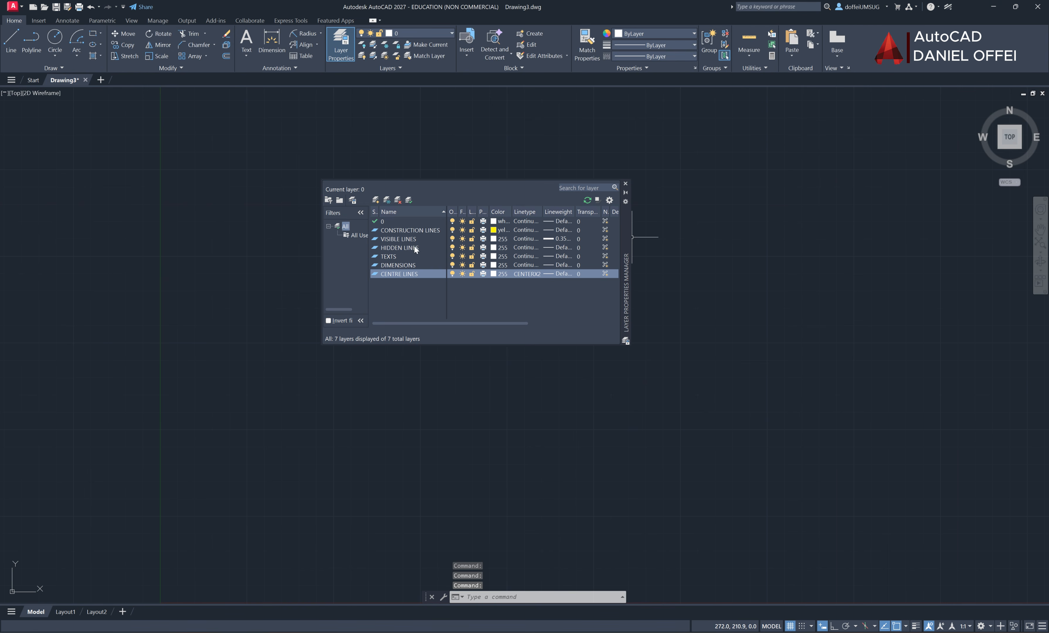
Load the HIDDENX2 linetype and assign it to the HIDDEN LINES layer
left_click(527, 246)
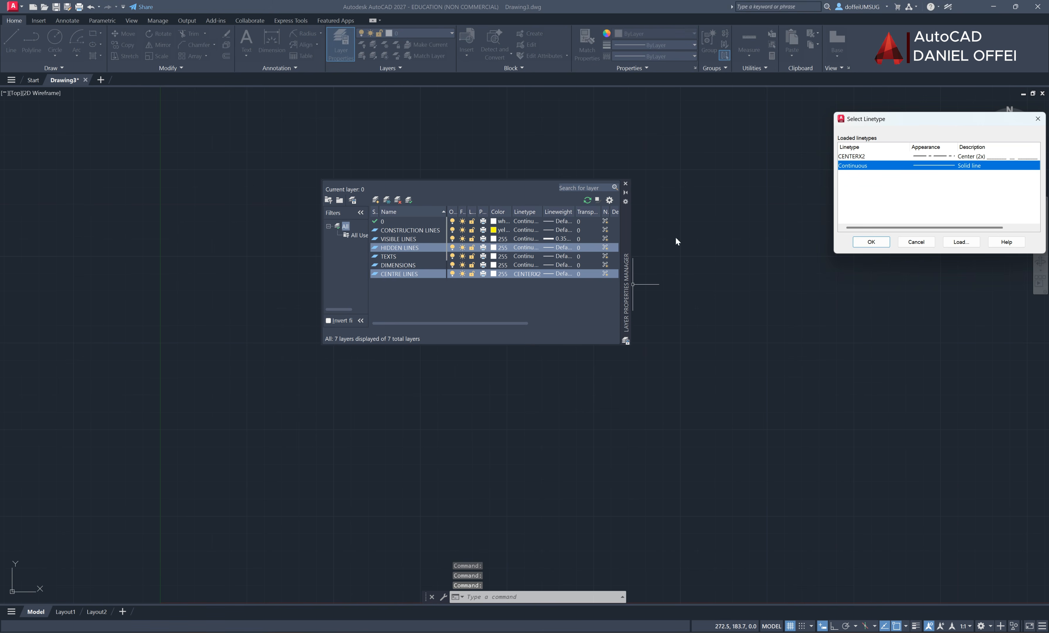
left_click(960, 241)
scroll(909, 201, "down", 5)
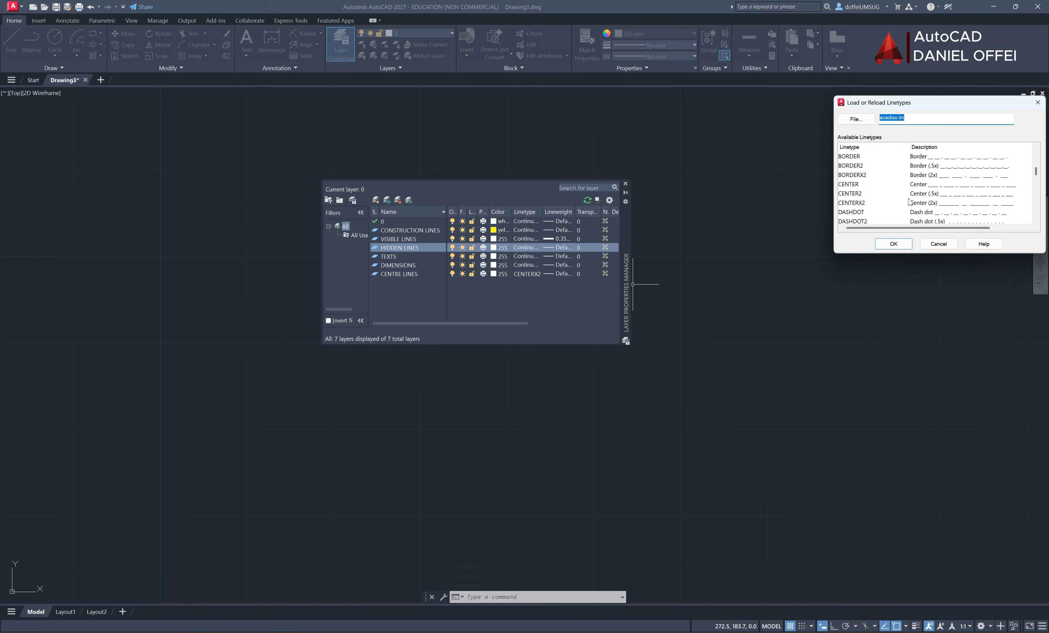
scroll(909, 202, "down", 6)
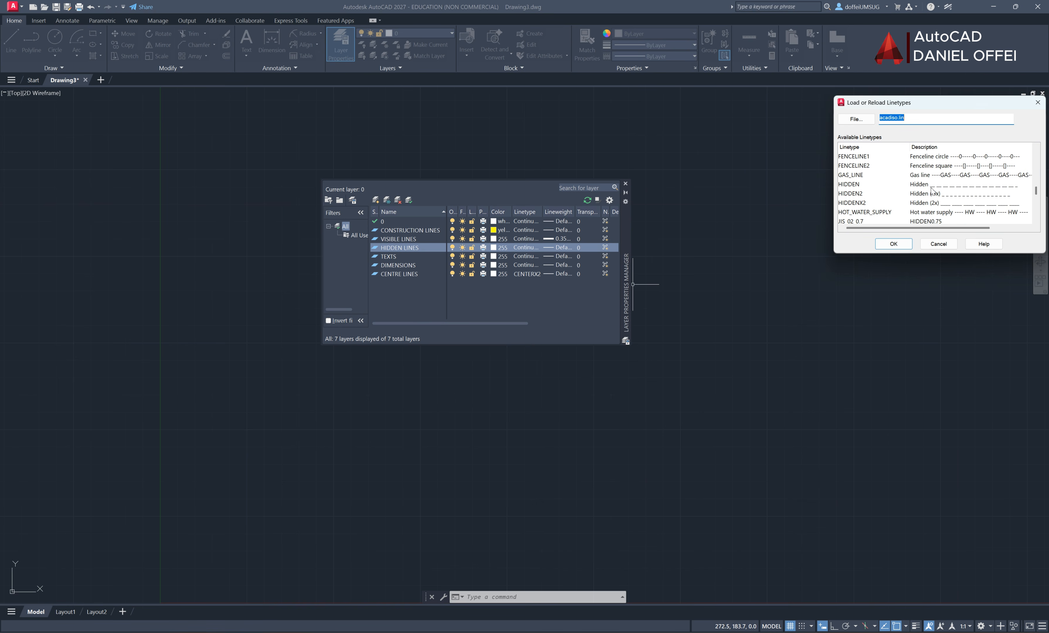
left_click(933, 186)
left_click(933, 195)
left_click(932, 204)
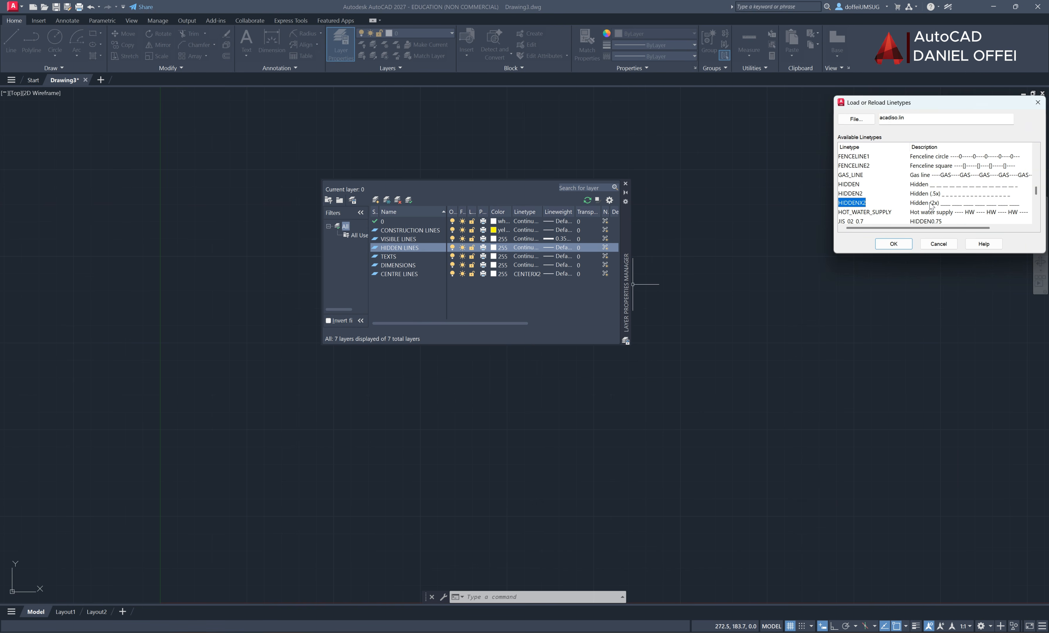
left_click(905, 244)
left_click(877, 175)
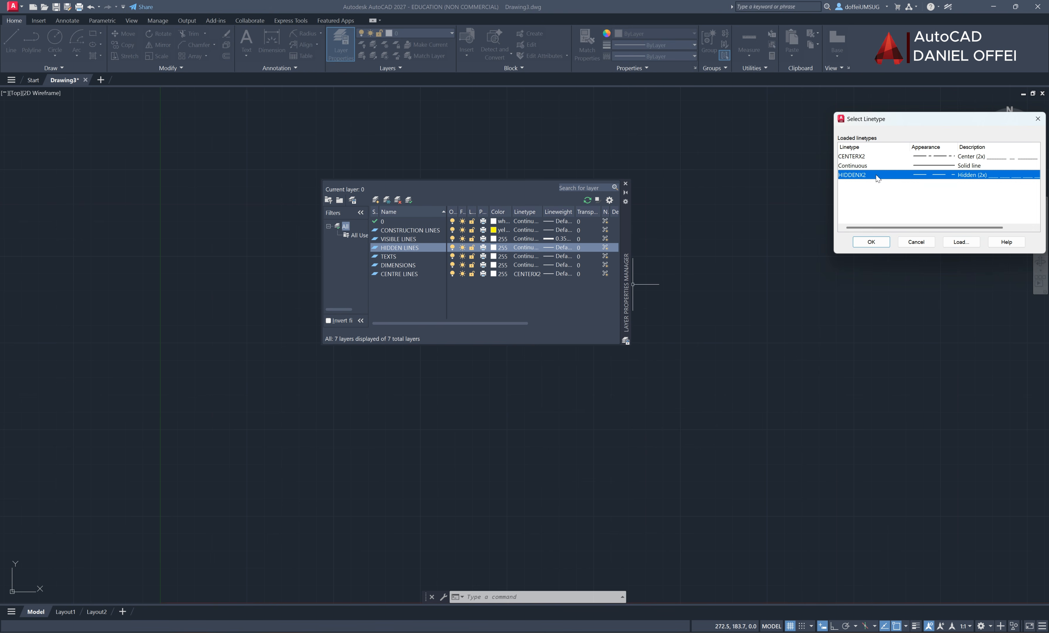
left_click(872, 242)
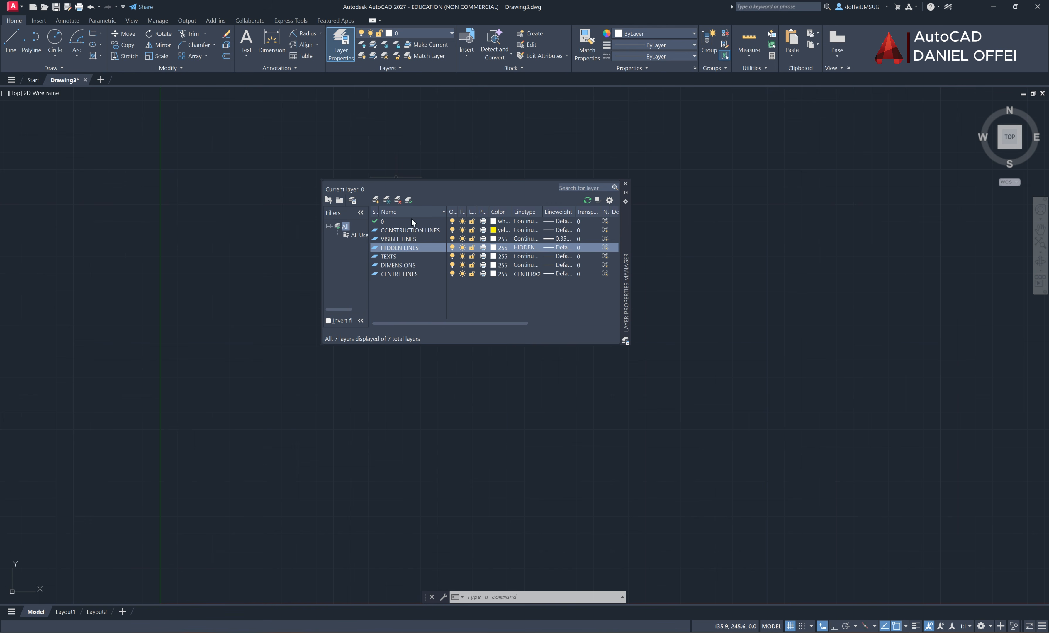
Create a new layer named BOARDER LINES below the HIDDEN LINES layer
left_click(375, 200)
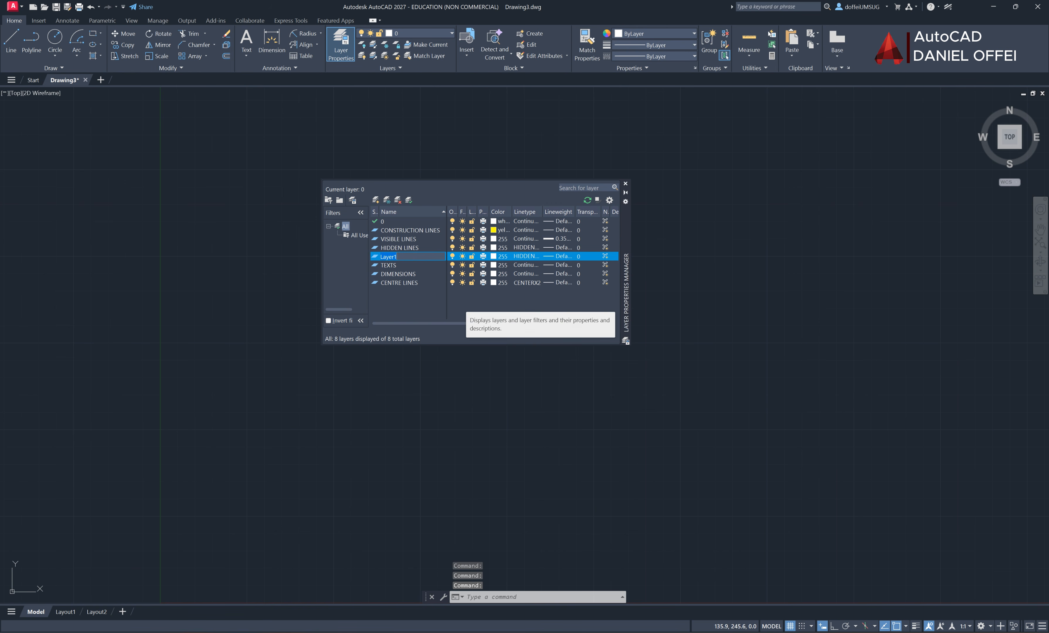
type("BOARDER")
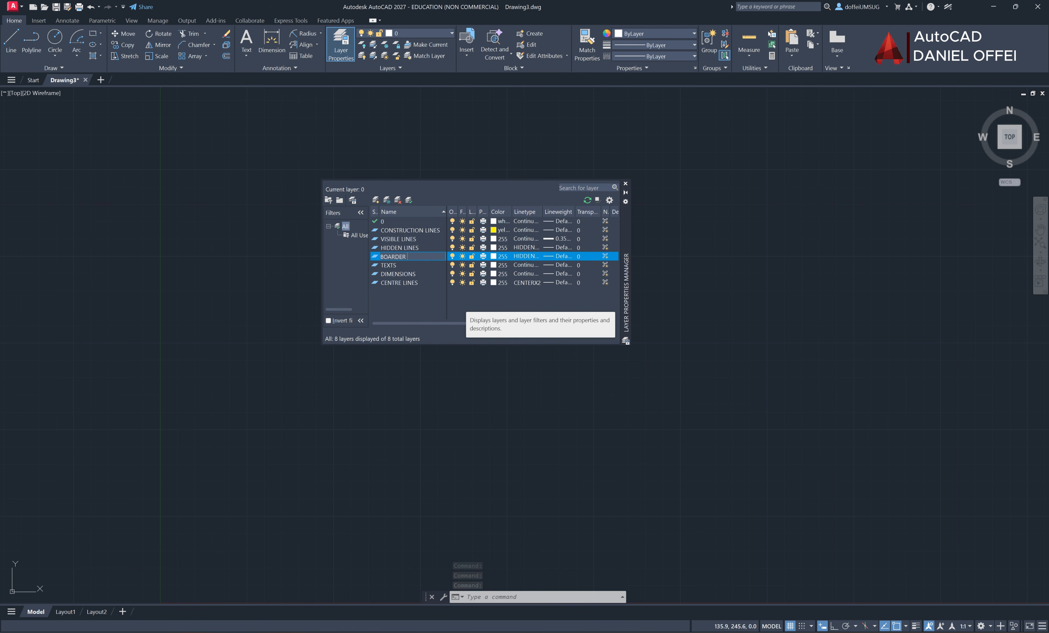
type(" LINE")
key("BackSpace")
type("NES")
key("Return")
key("Return")
key("Return")
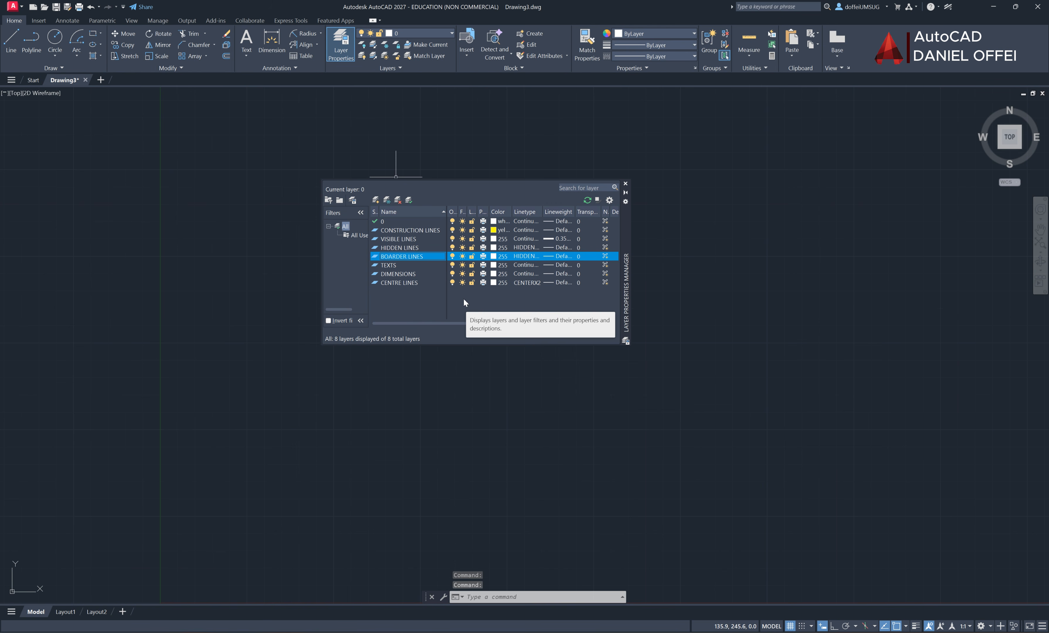
Create a new layer named TITLE BLOCK below the BOARDER LINES layer
left_click(374, 204)
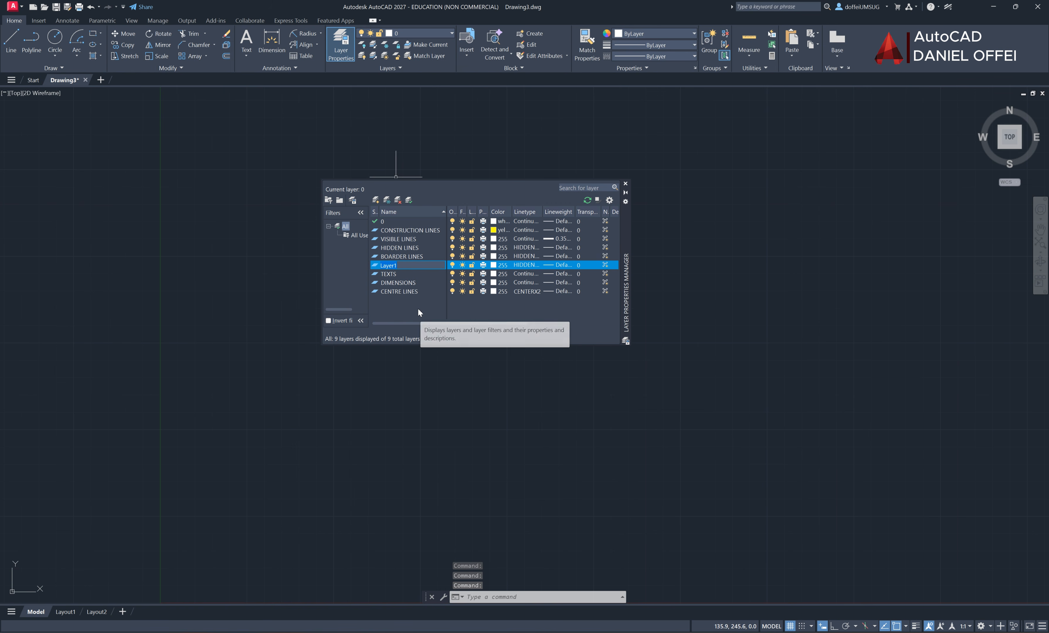
type("TITLE")
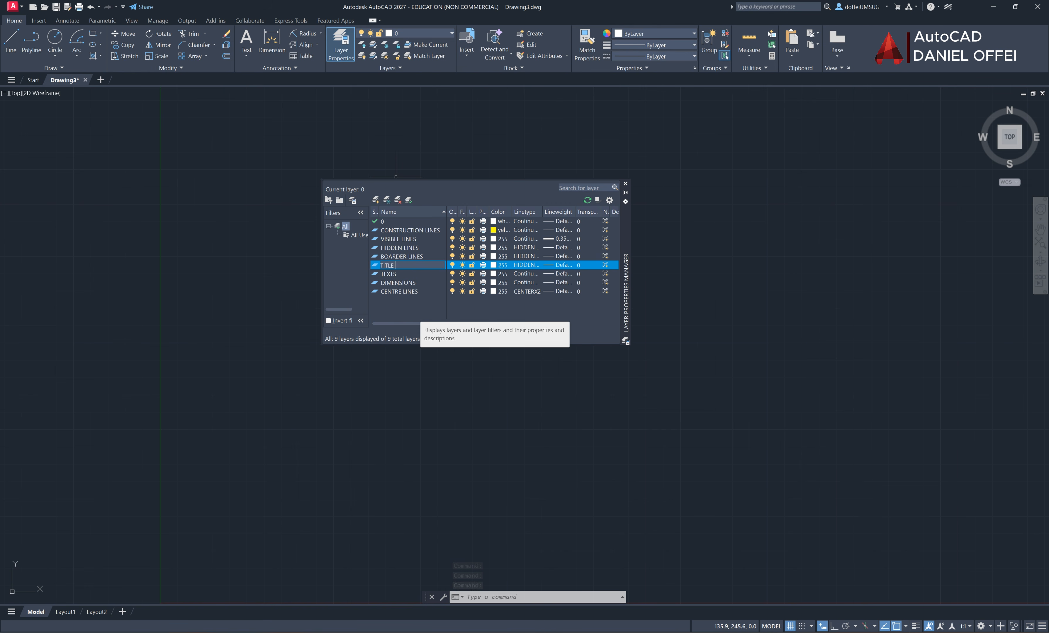
type(" BLOCK")
key("Return")
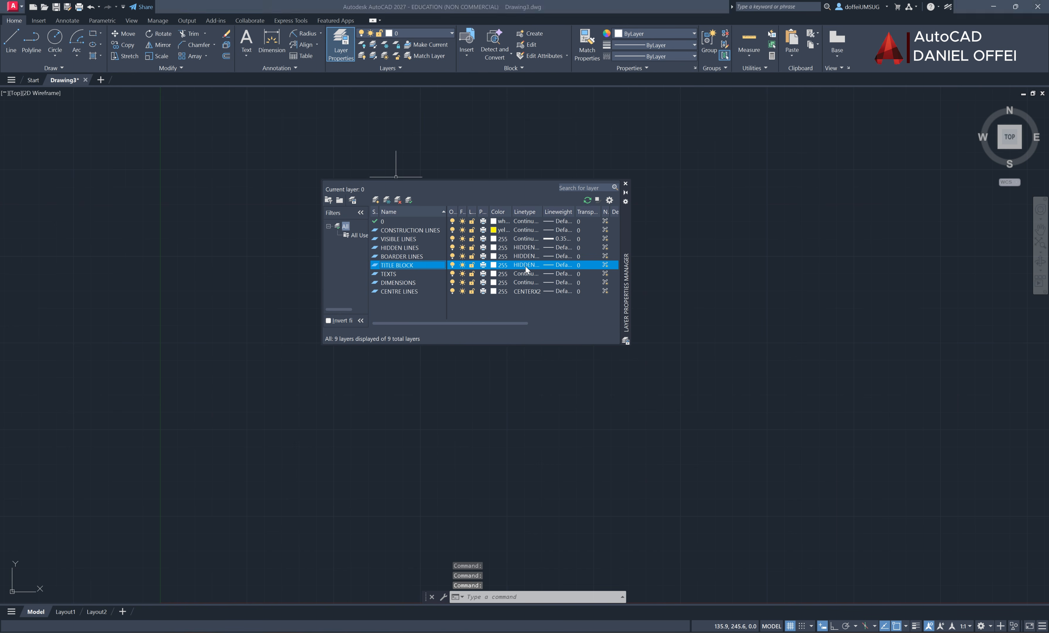
Set the linetype of both the TITLE BLOCK and BOARDER LINES layers to Continuous
left_click(525, 265)
left_click(876, 167)
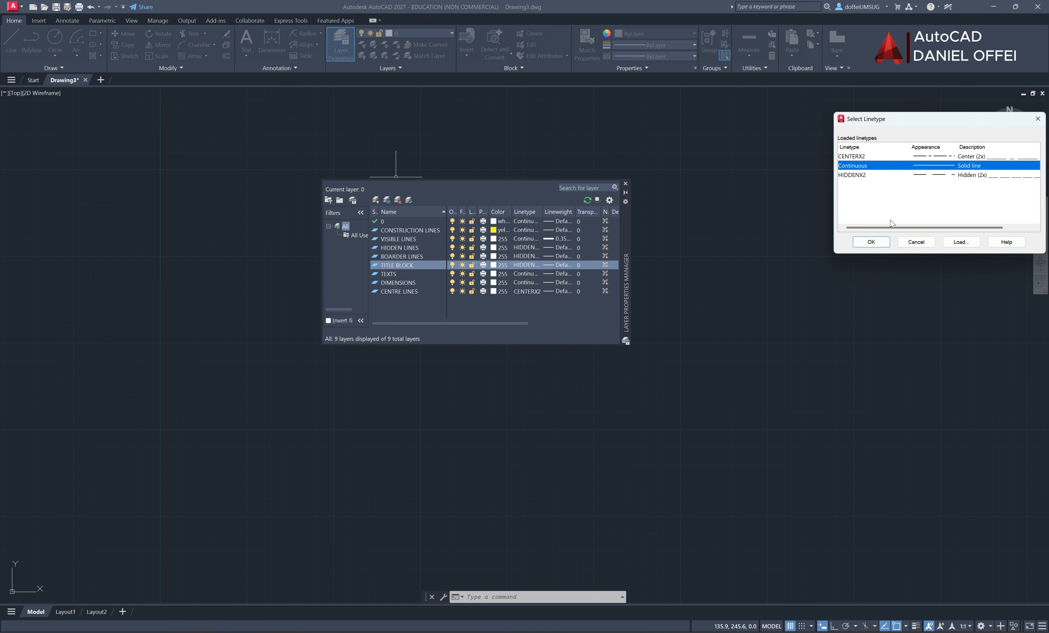
left_click(871, 242)
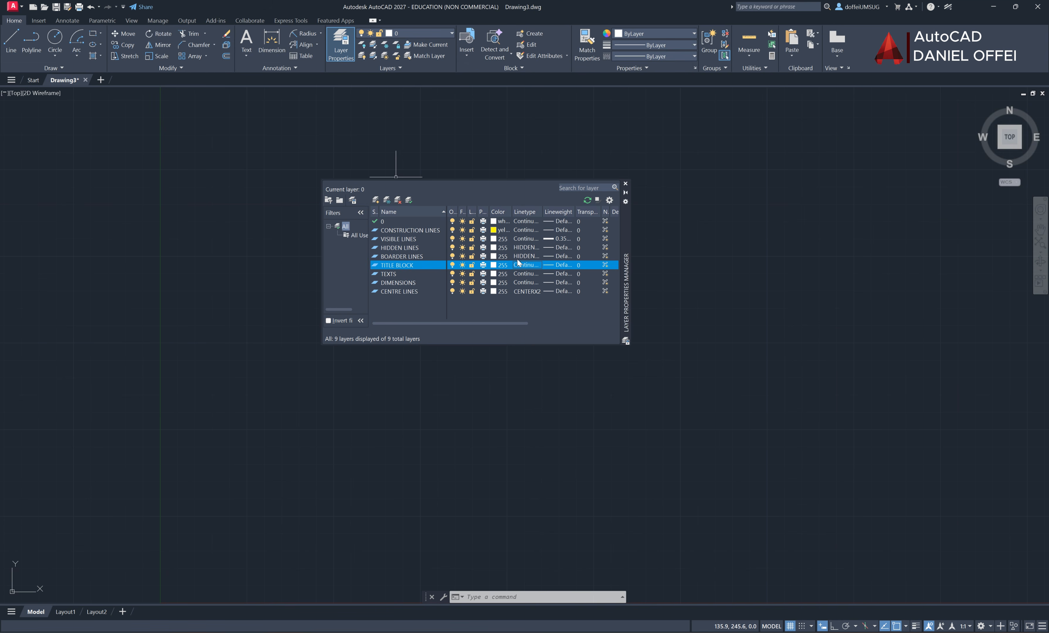
left_click(530, 257)
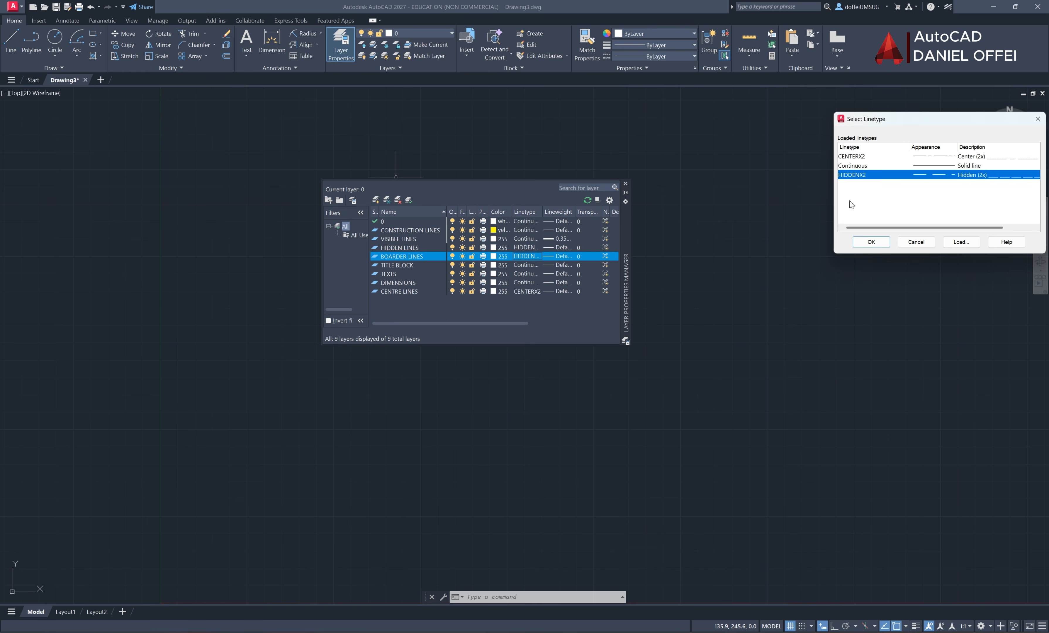
left_click(869, 242)
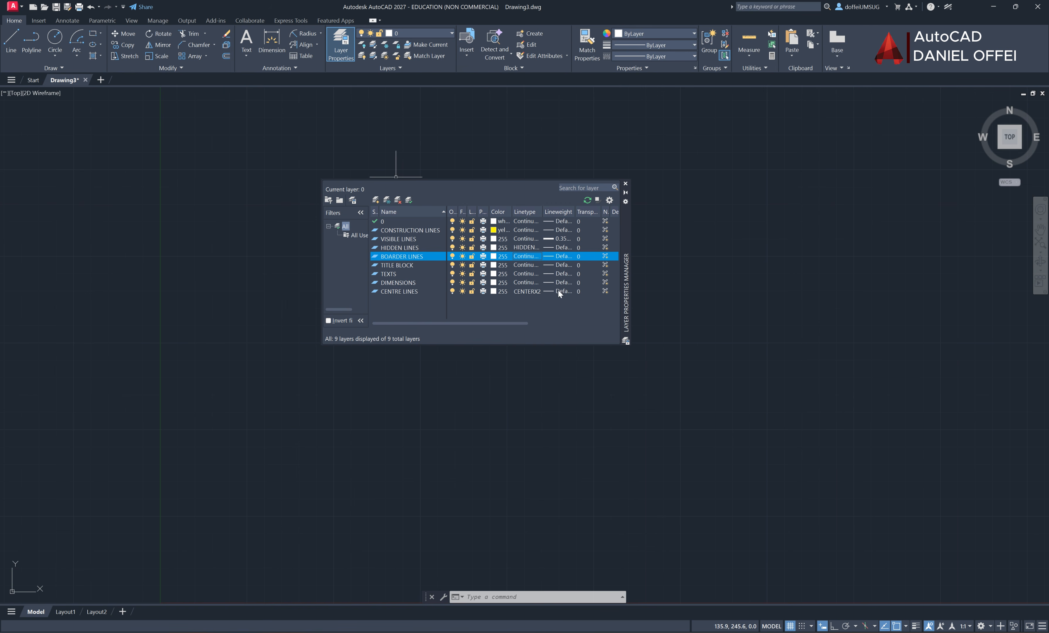
Set the CENTRE LINES layer's colour to red and close the Layer Properties Manager
left_click(496, 293)
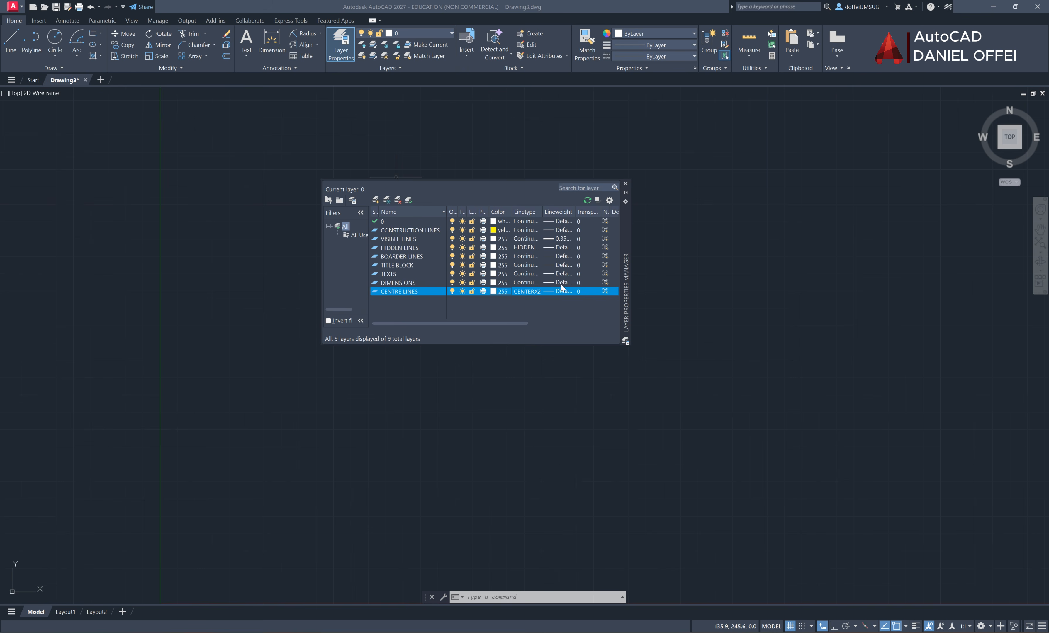
left_click(875, 208)
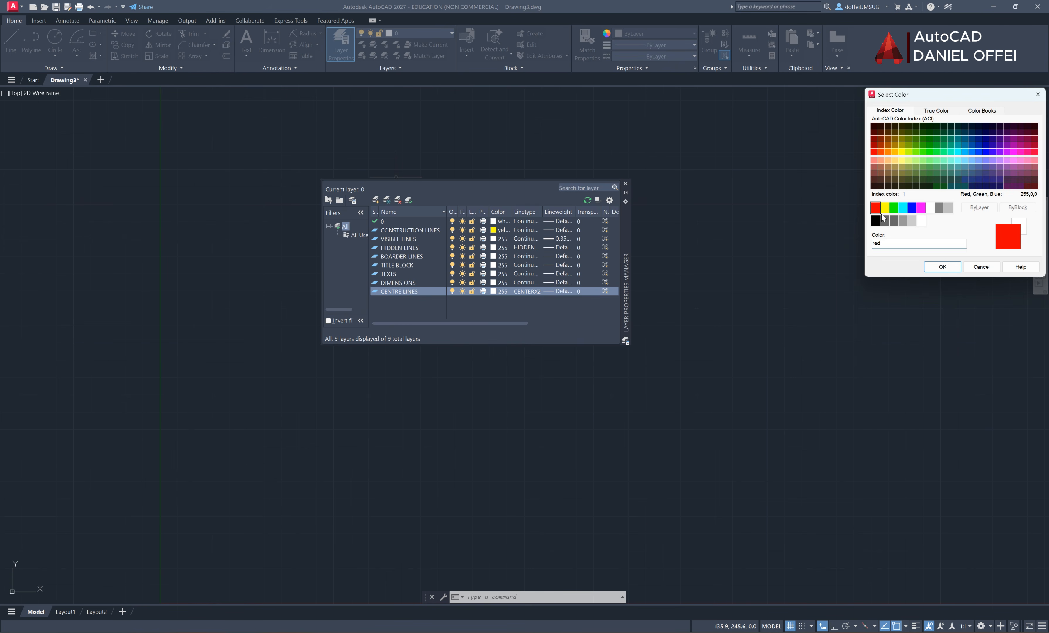
left_click(943, 267)
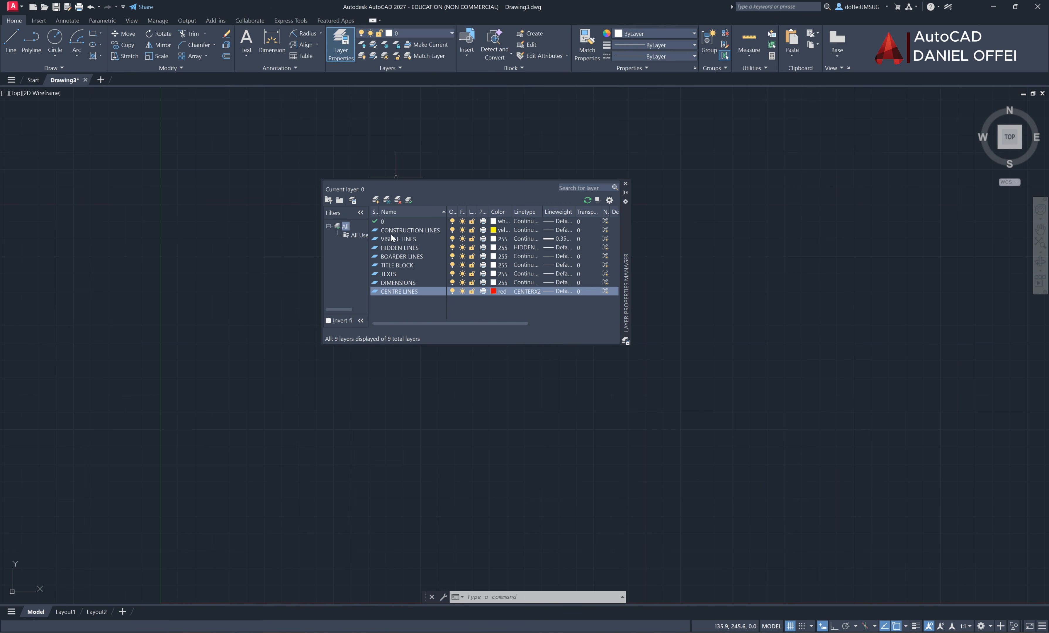
left_click(626, 184)
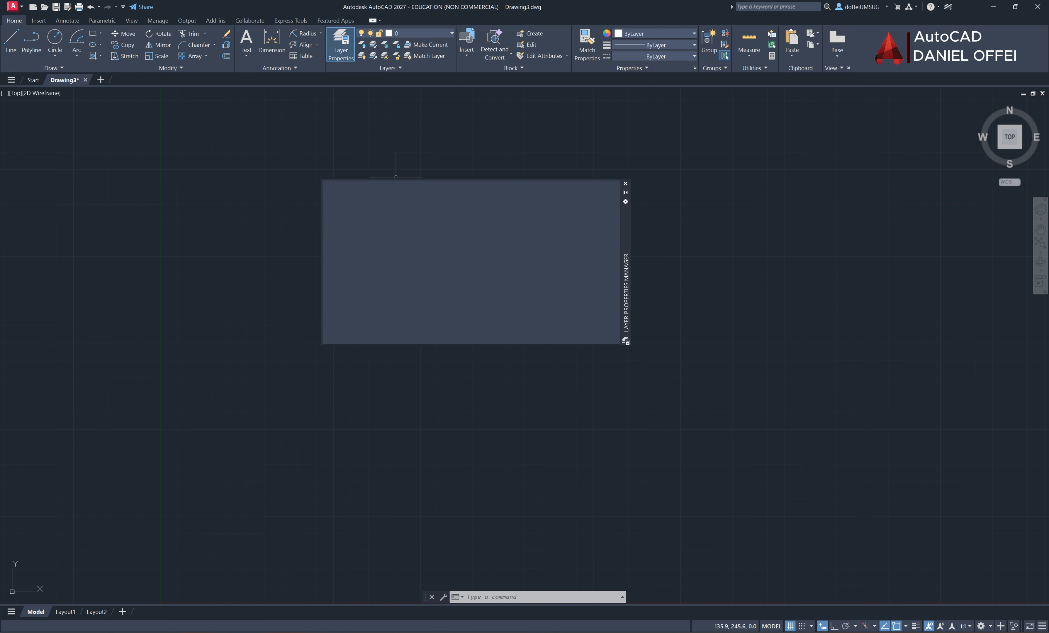
left_click(422, 33)
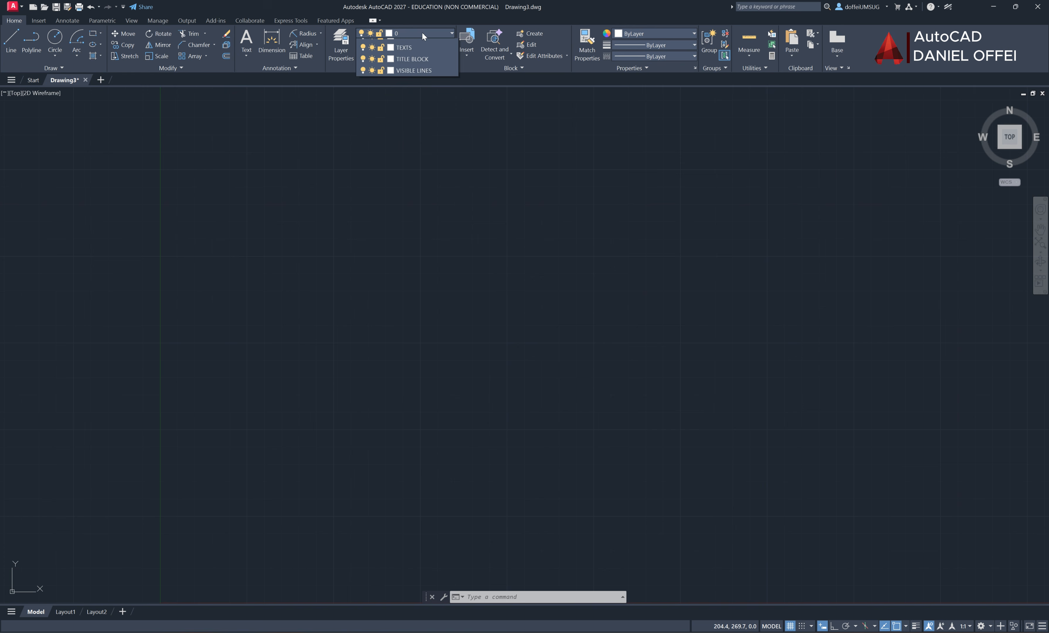
left_click(436, 190)
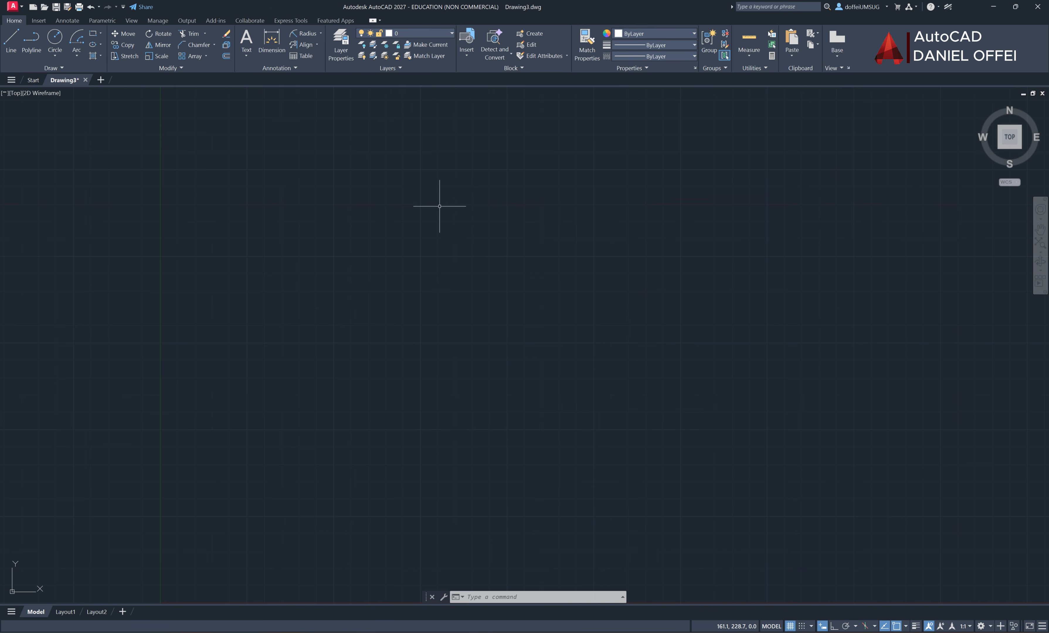
Turn on lineweight display and draw a slightly sloping test line on the VISIBLE LINES layer, ending at about (246, 223)
left_click(915, 625)
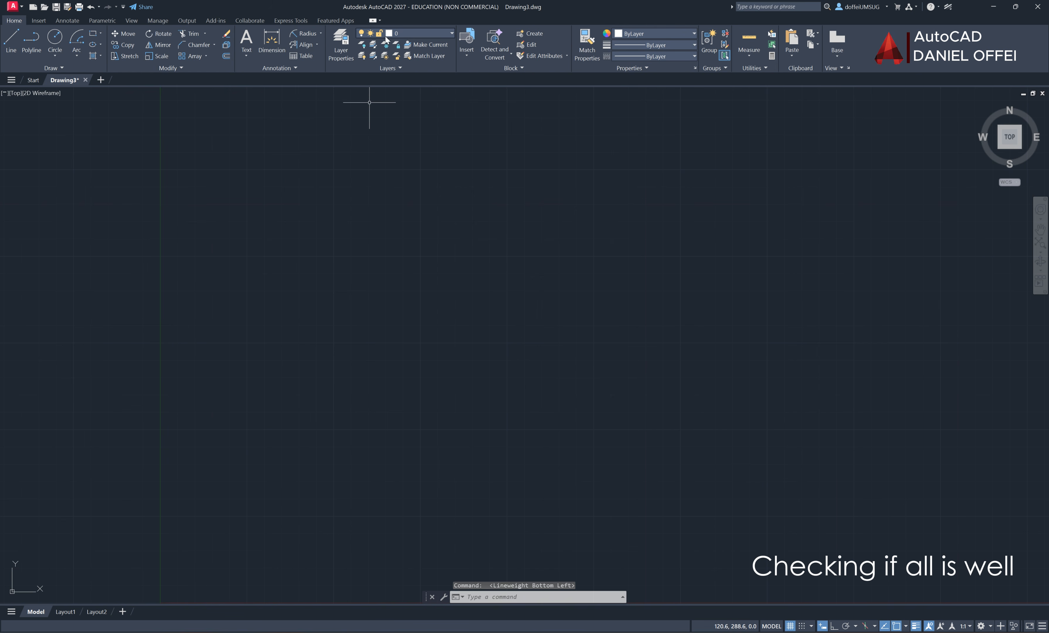
type("l")
key("Return")
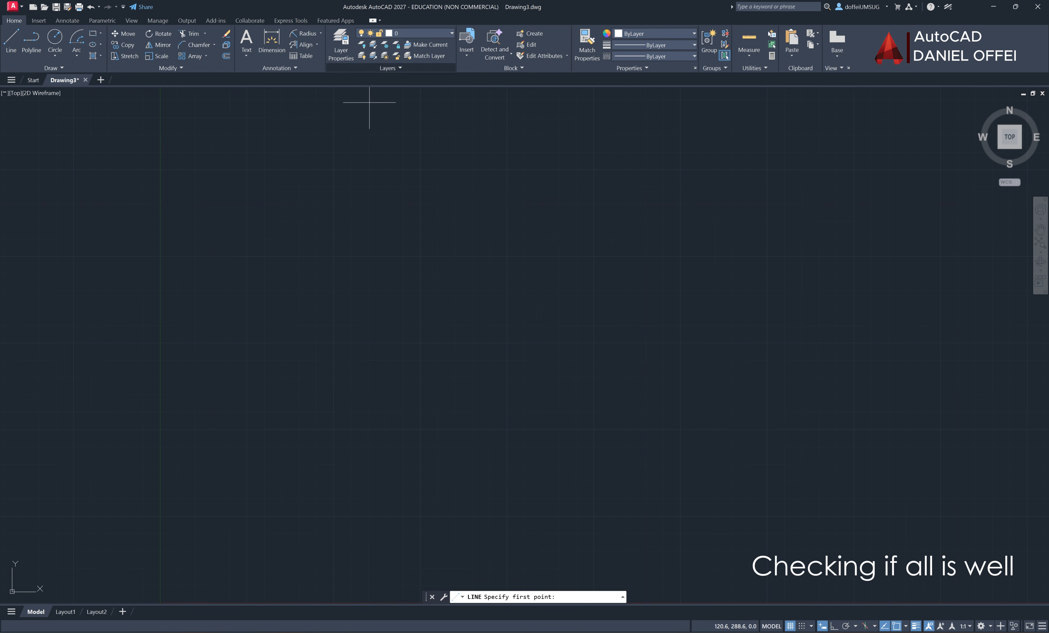
left_click(423, 36)
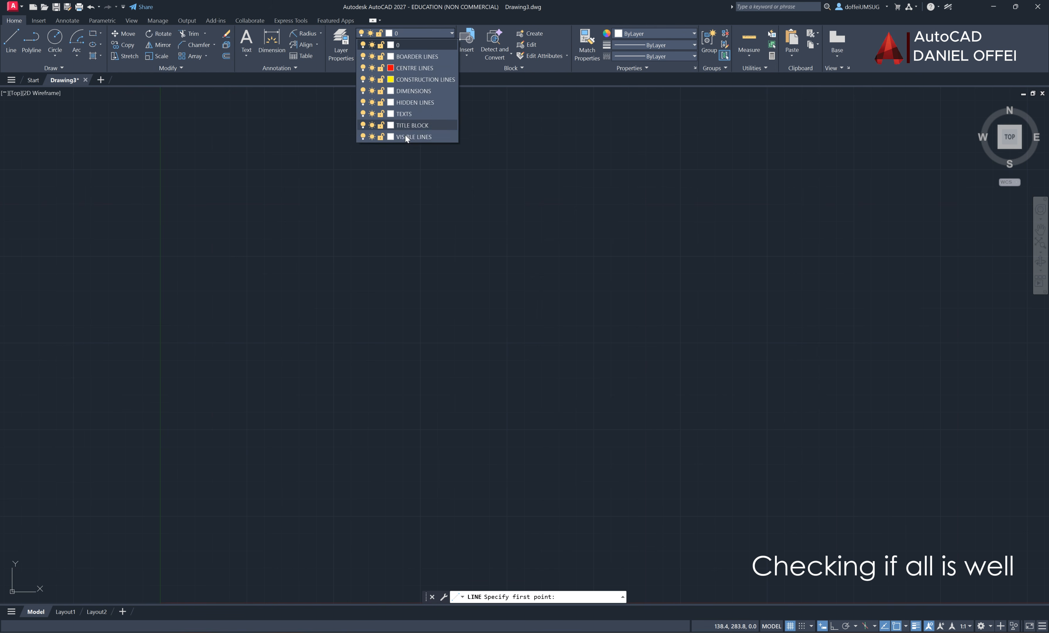
left_click(405, 135)
left_click(299, 206)
left_click(587, 217)
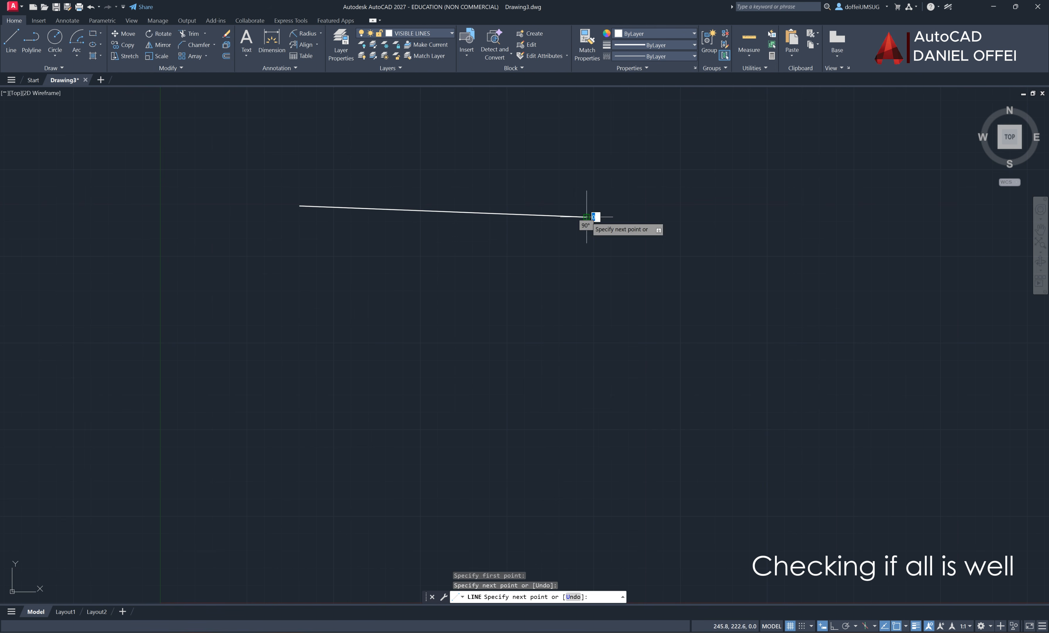
key("Return")
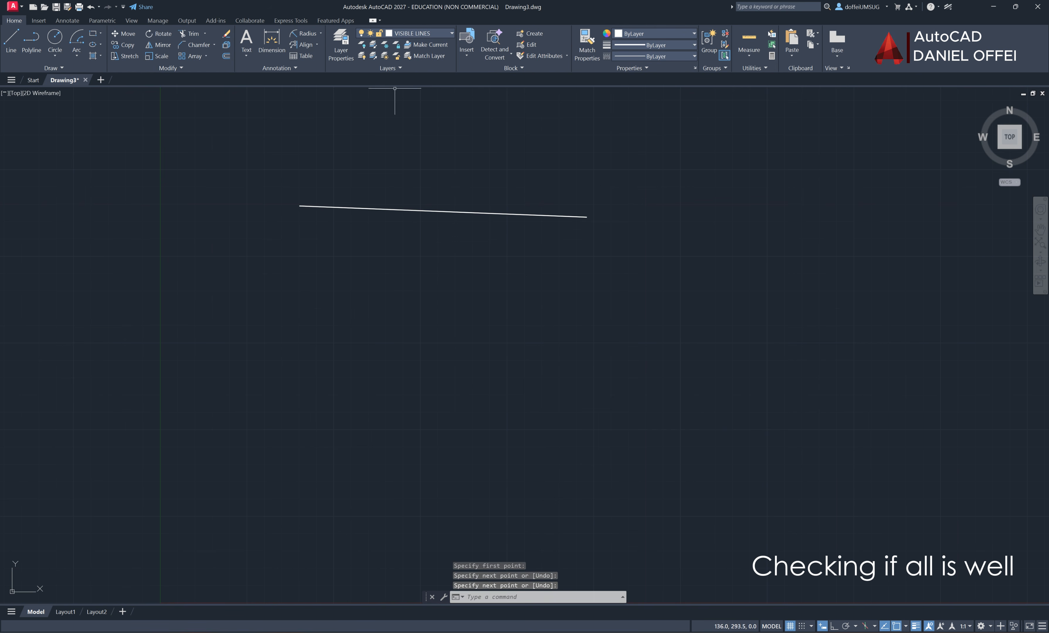
Draw a gently sloping test line on the CONSTRUCTION LINES layer below the first line, ending at about (260, 185)
key("Return")
left_click(421, 33)
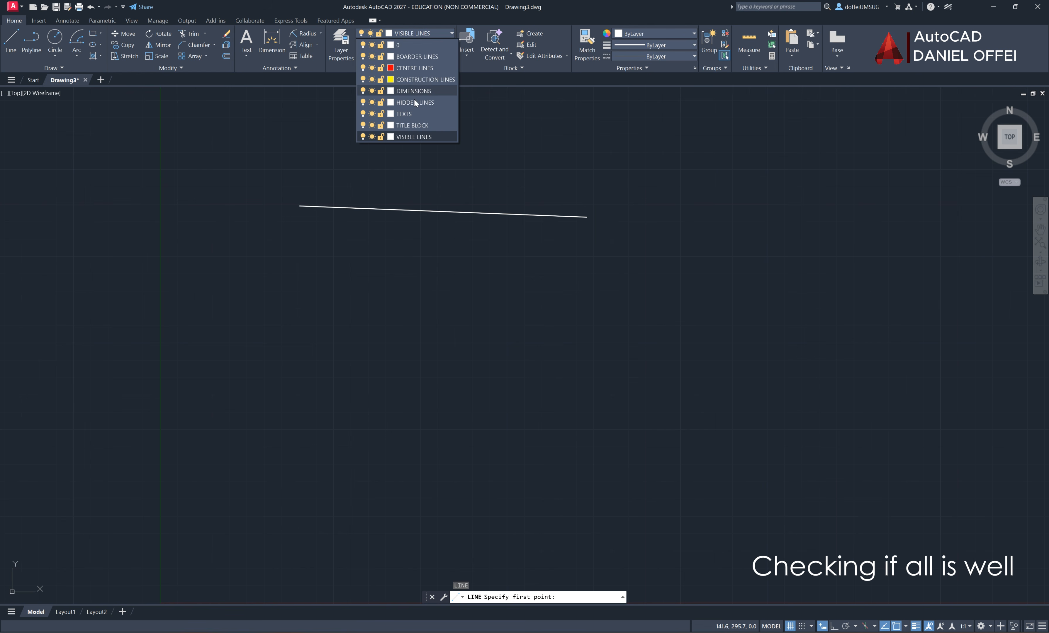
left_click(417, 79)
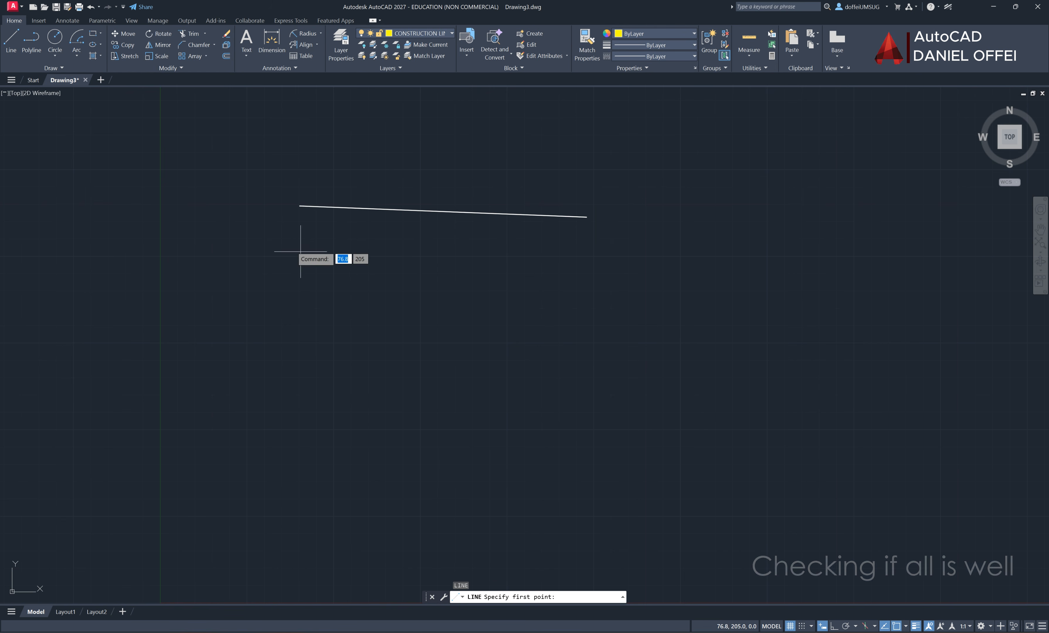
left_click(292, 247)
left_click(614, 283)
key("Return")
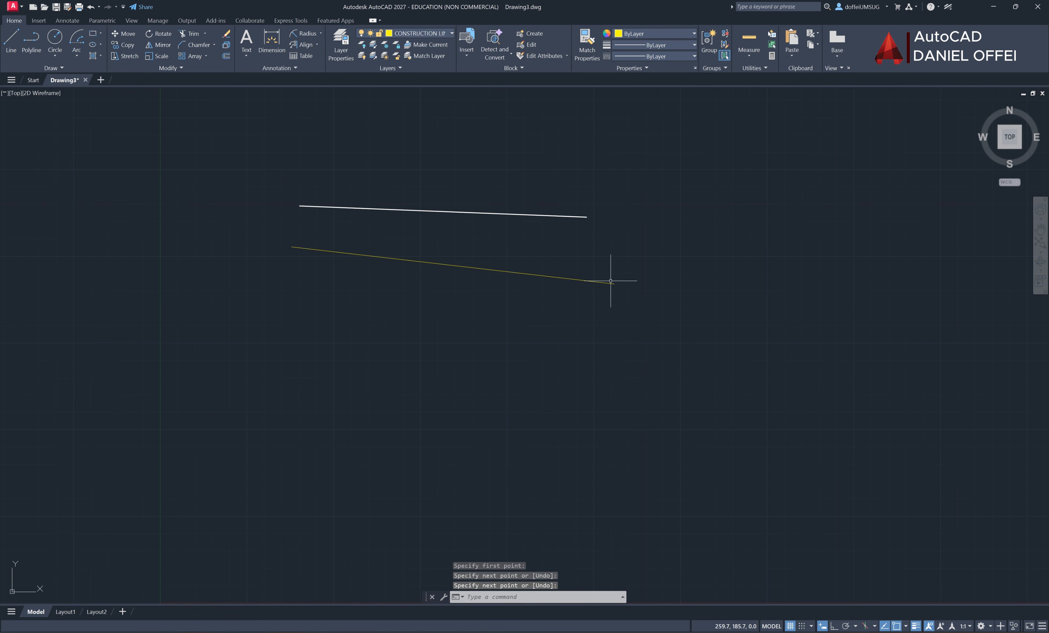
Draw a sloping test line on the HIDDEN LINES layer below the construction test line
key("Return")
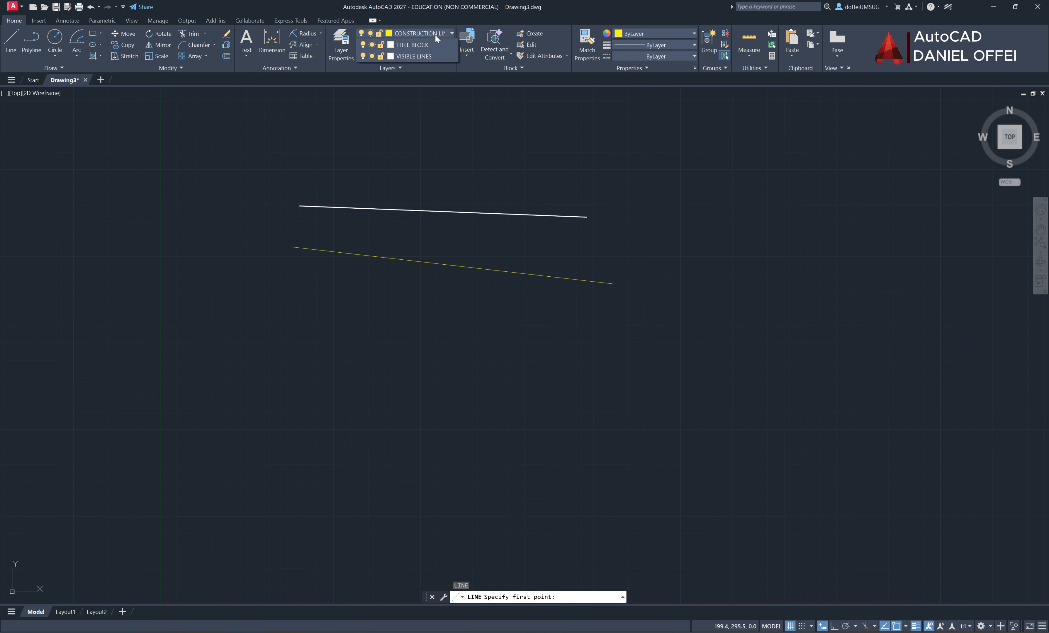
left_click(436, 34)
left_click(423, 105)
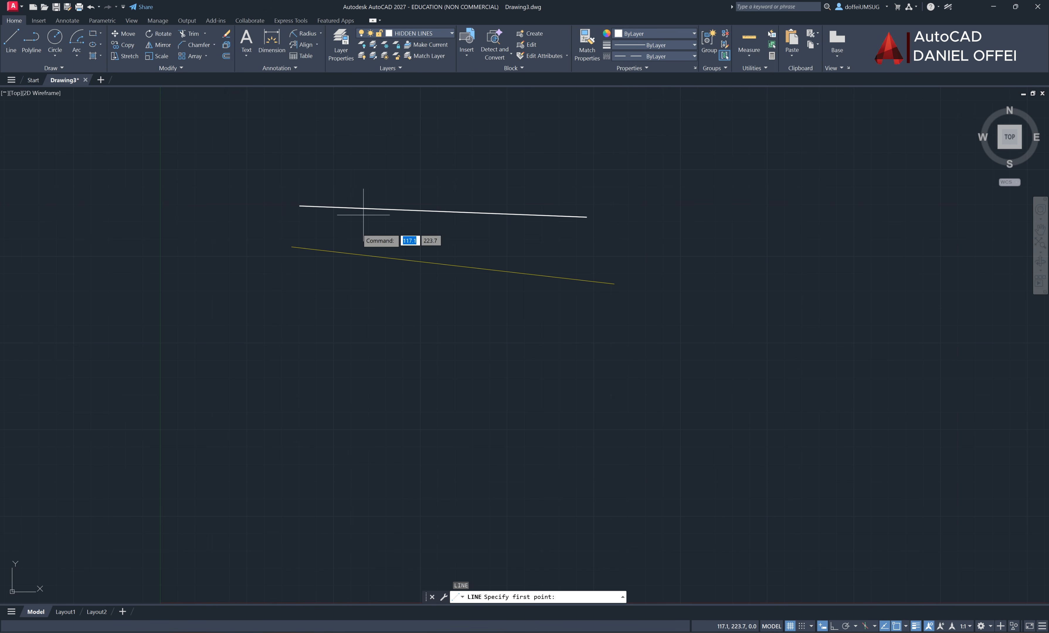
left_click(282, 294)
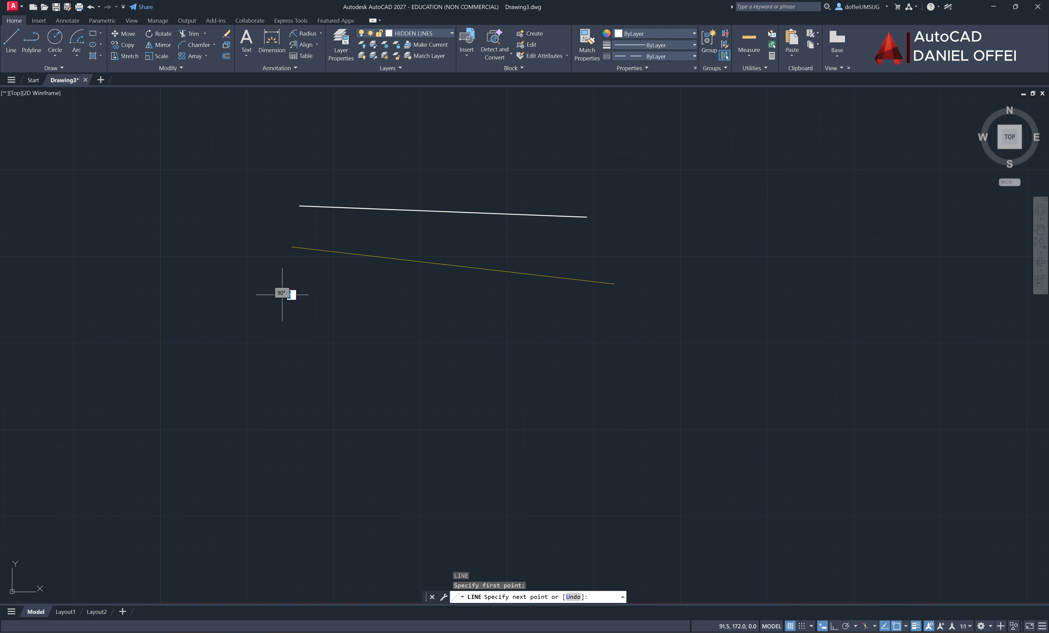
left_click(597, 357)
key("Return")
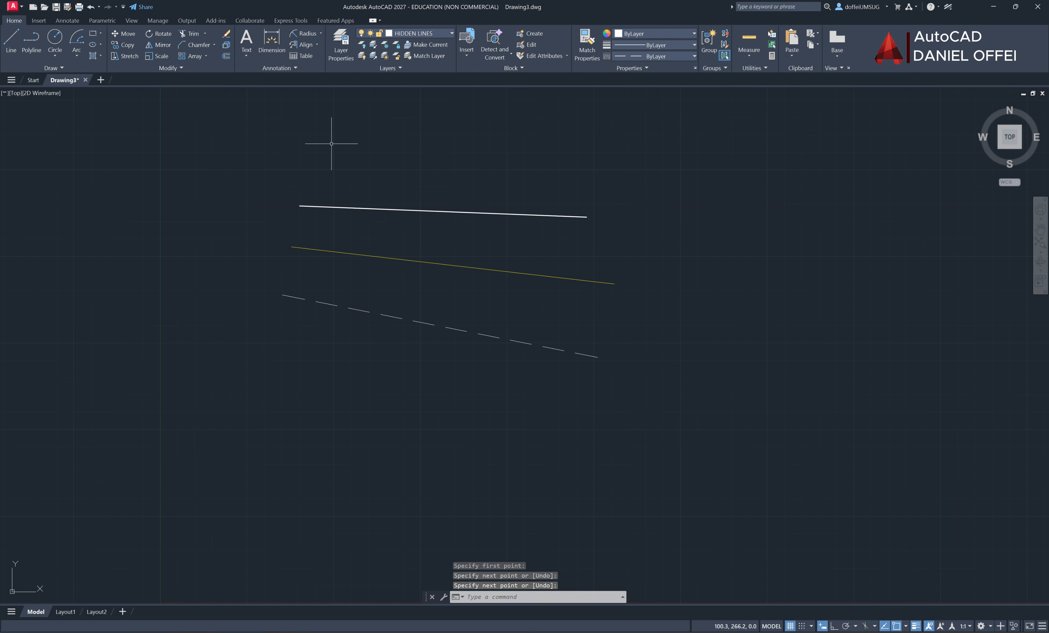
Delete all three test lines from model space
left_click(552, 162)
left_click(328, 345)
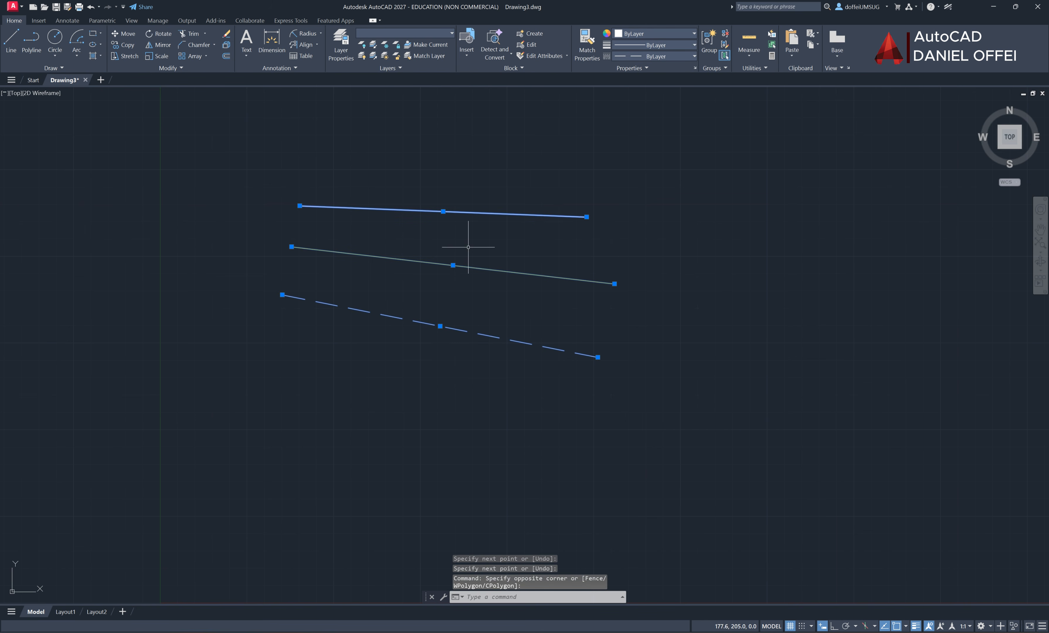
key("Delete")
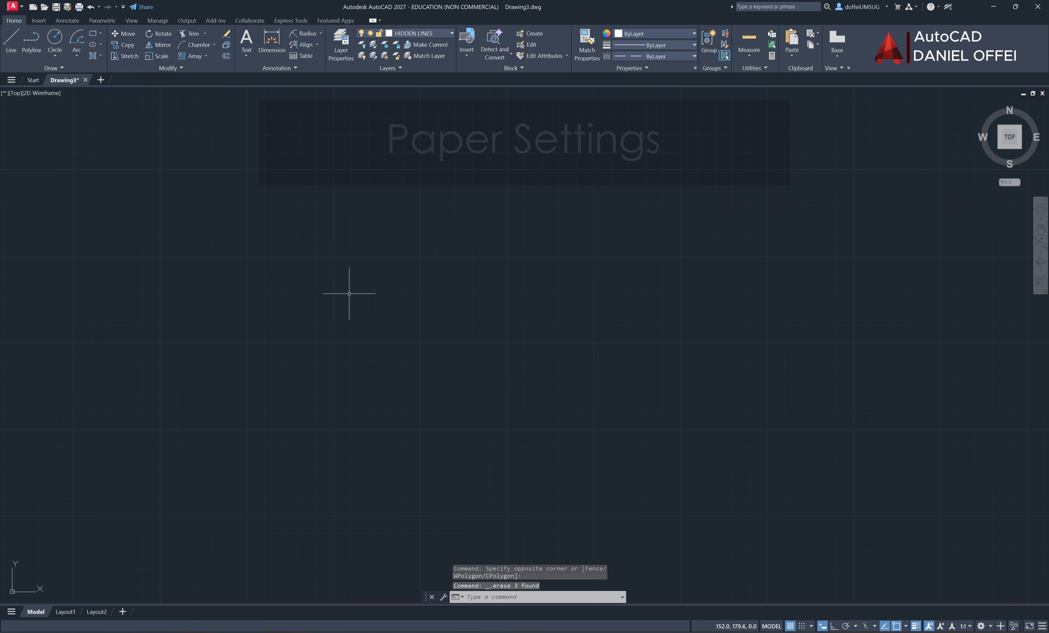
Switch to Layout1 and delete its existing viewport
left_click(65, 612)
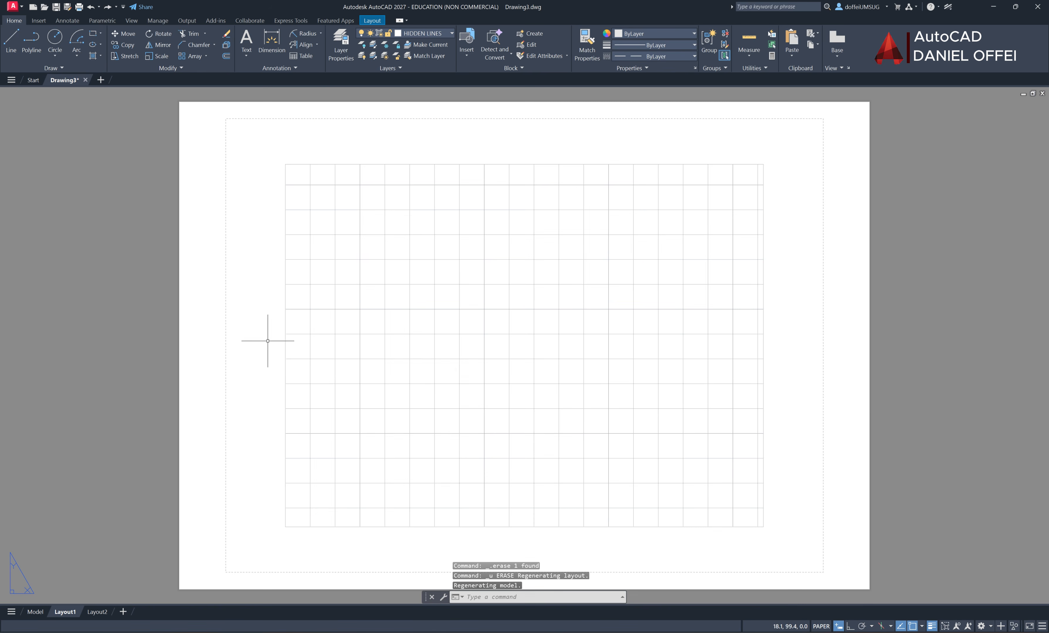
left_click(285, 331)
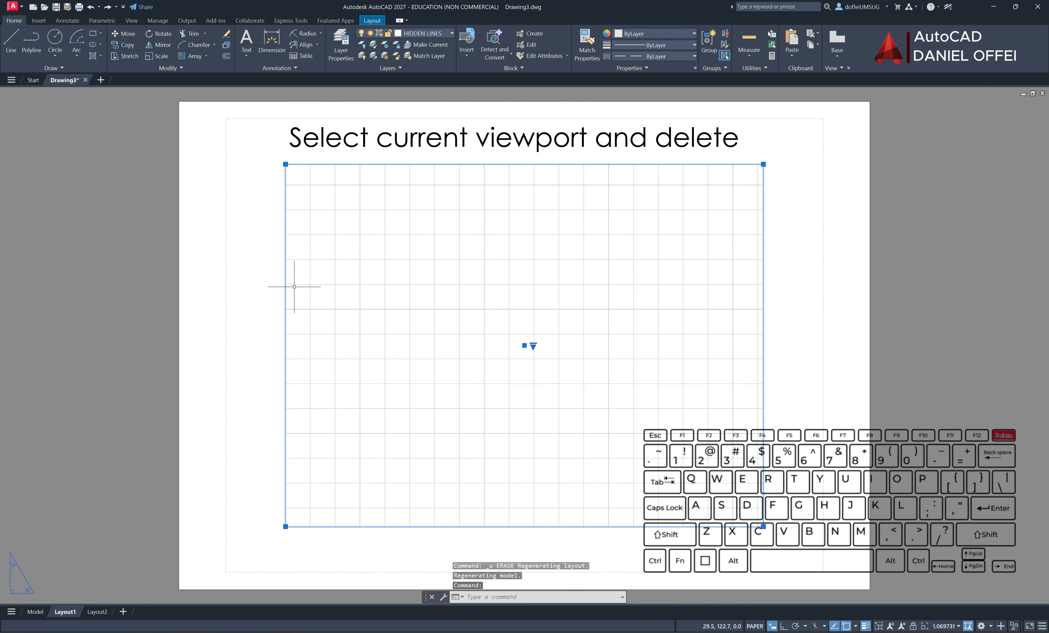
key("Delete")
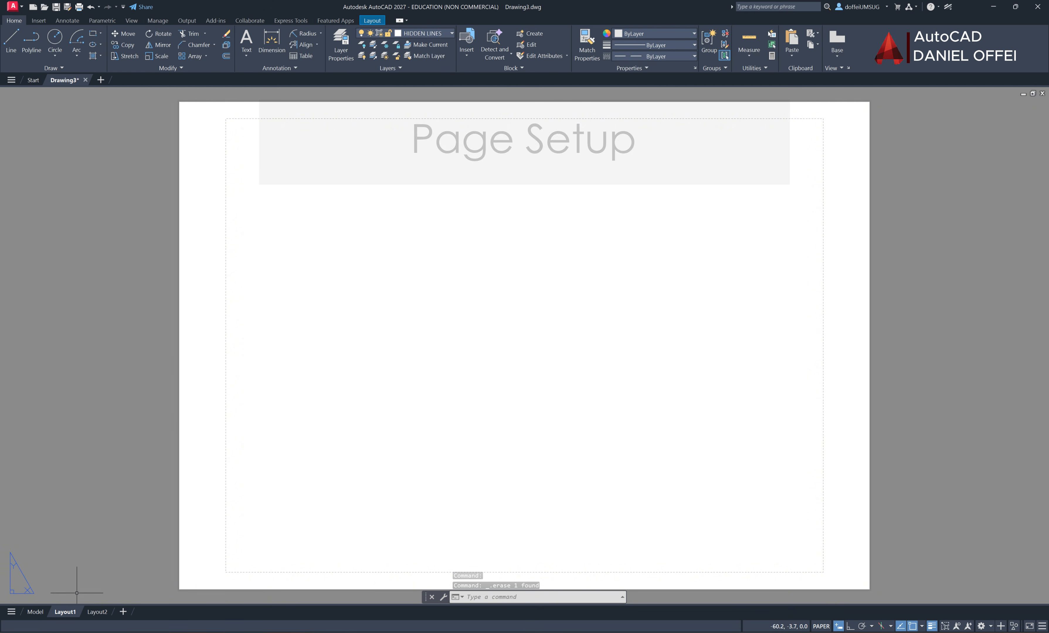
Modify the page setup of Layout1 to use the Microsoft Print to PDF plotter
right_click(65, 612)
left_click(107, 480)
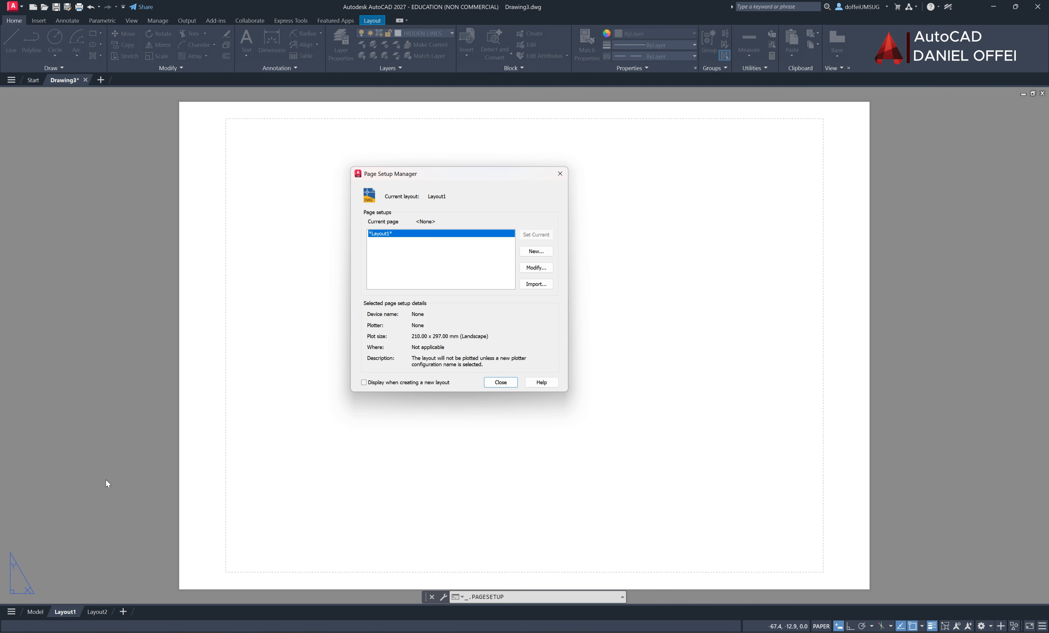
left_click(536, 267)
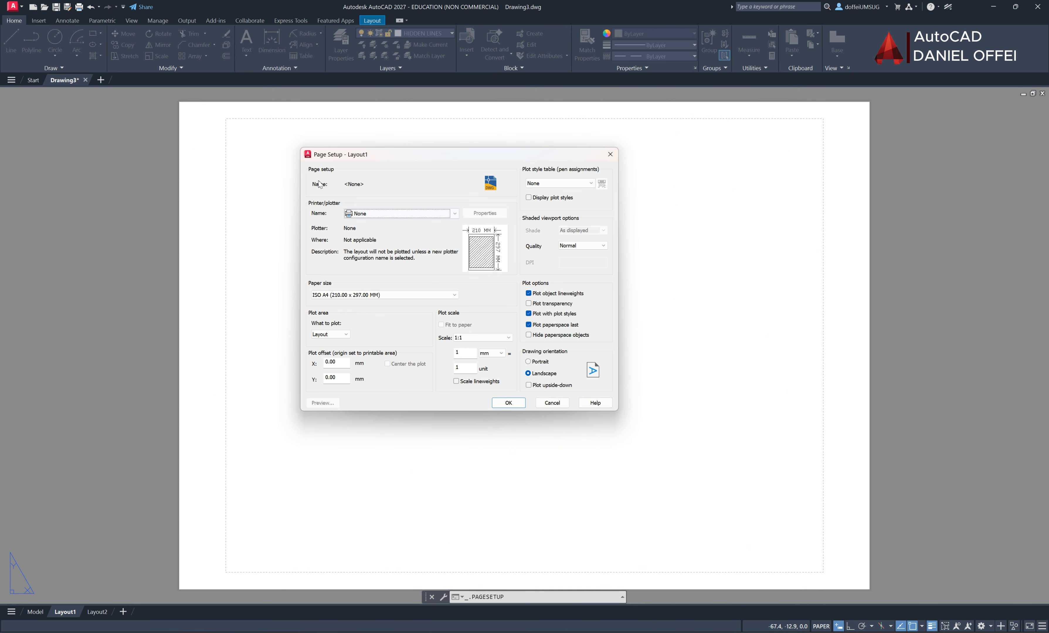
left_click(377, 214)
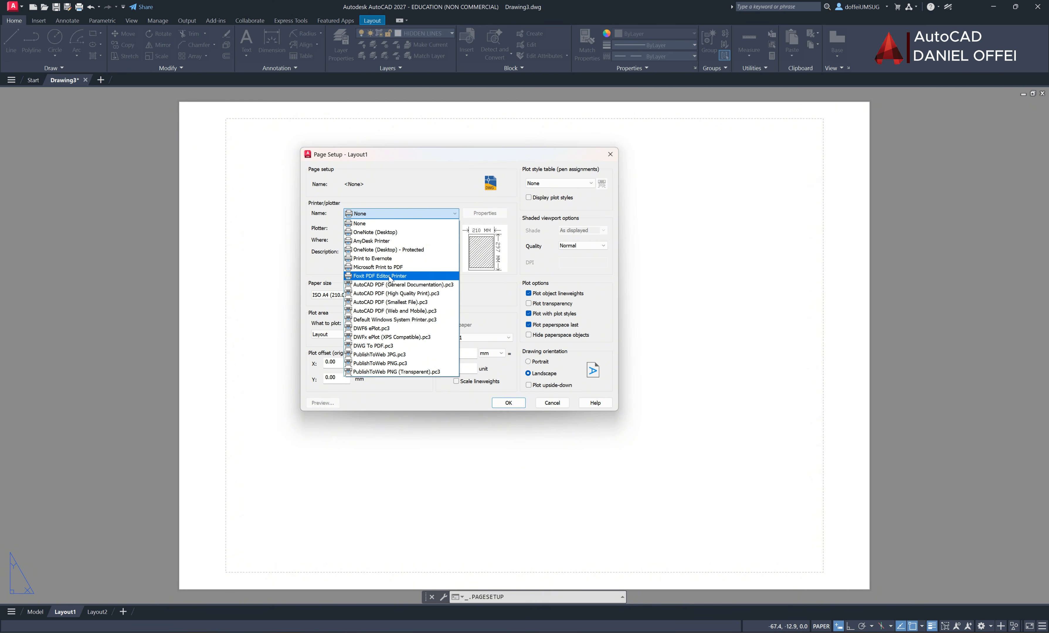
left_click(395, 269)
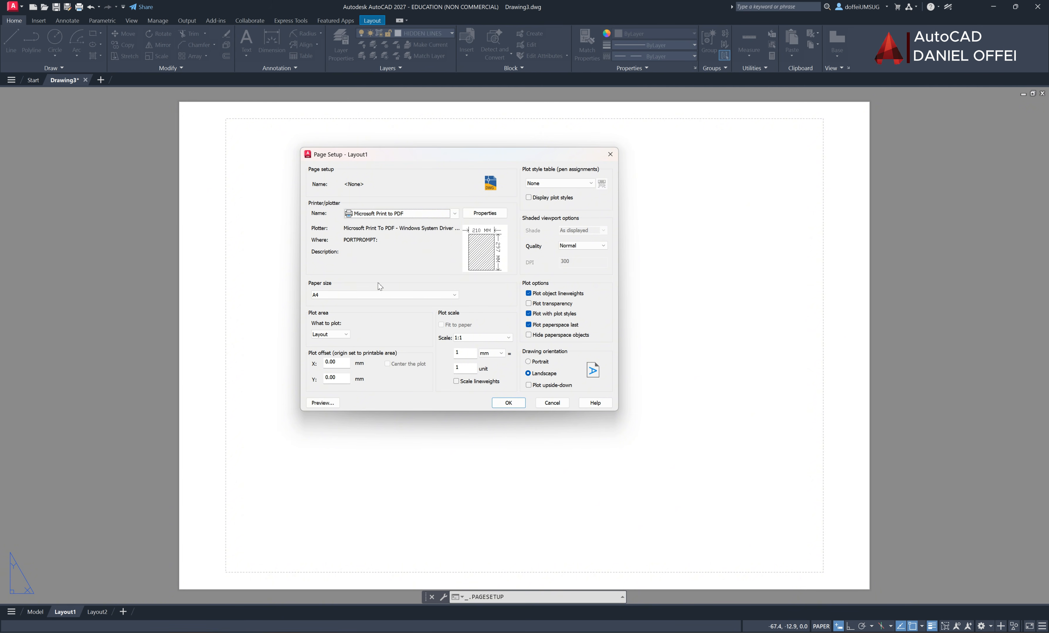
Set the paper size of Layout1 to A3, accept the page setup and close the Page Setup Manager
left_click(378, 294)
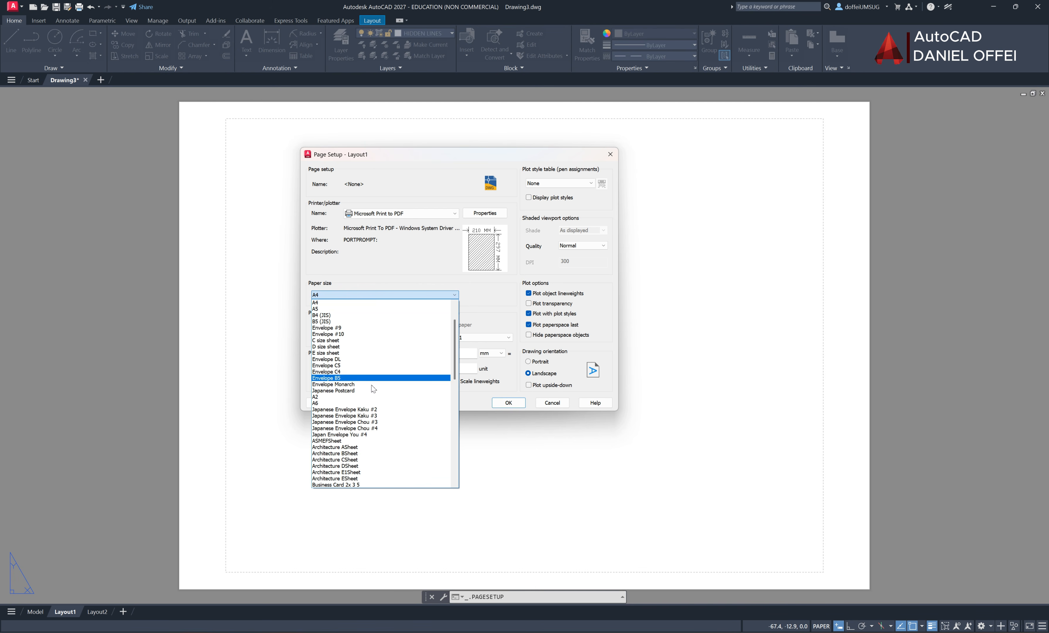
scroll(374, 395, "up", 2)
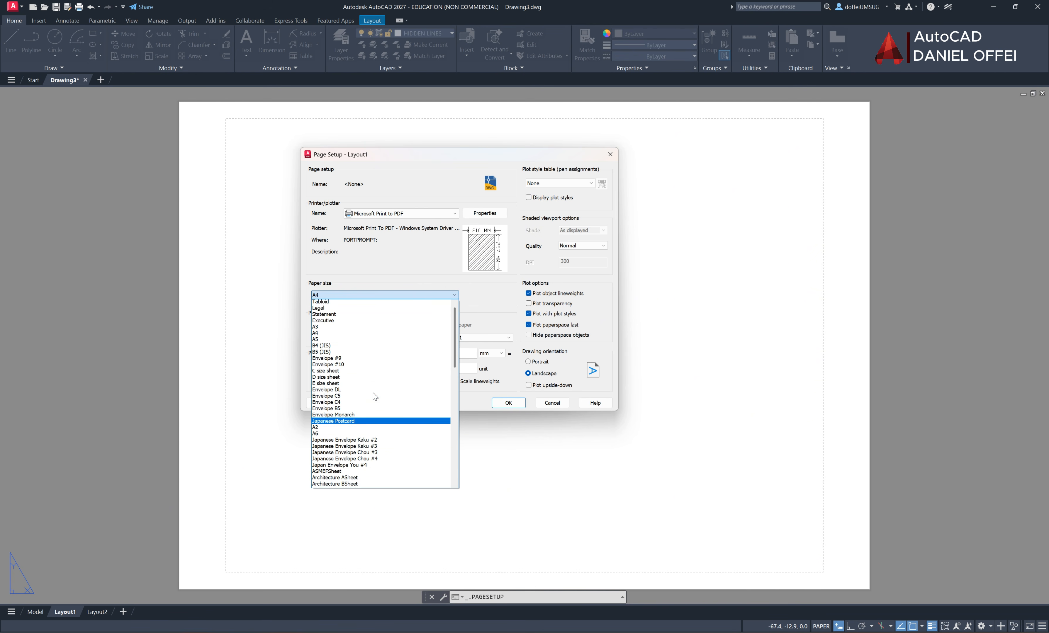
left_click(368, 333)
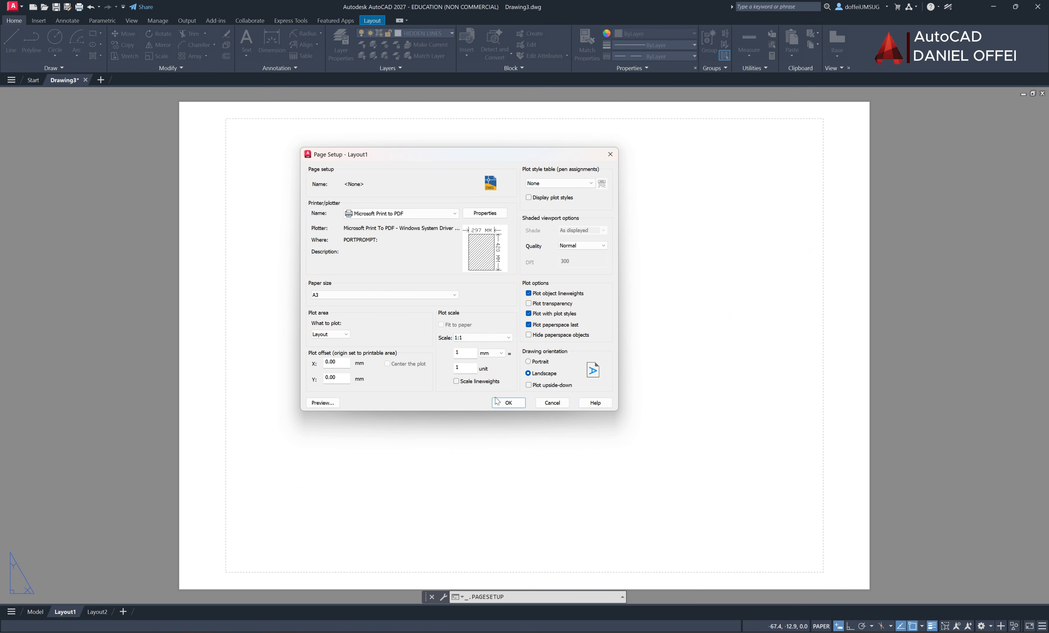
left_click(509, 404)
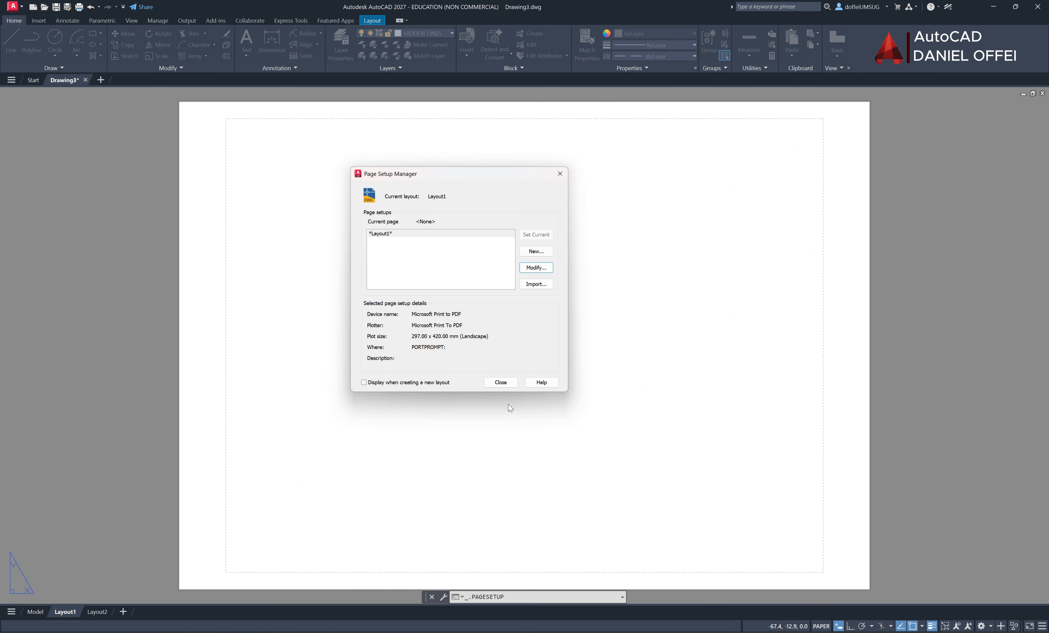
left_click(501, 382)
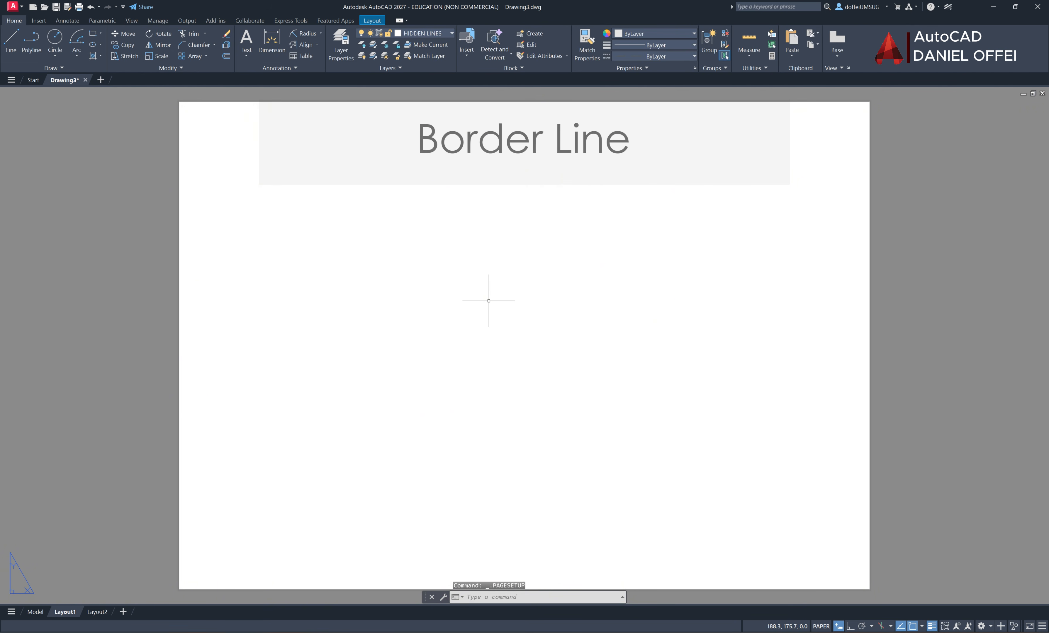
Make BOARDER LINES the current layer and start a rectangle at the paper's upper-left corner, (0, 297)
left_click(441, 32)
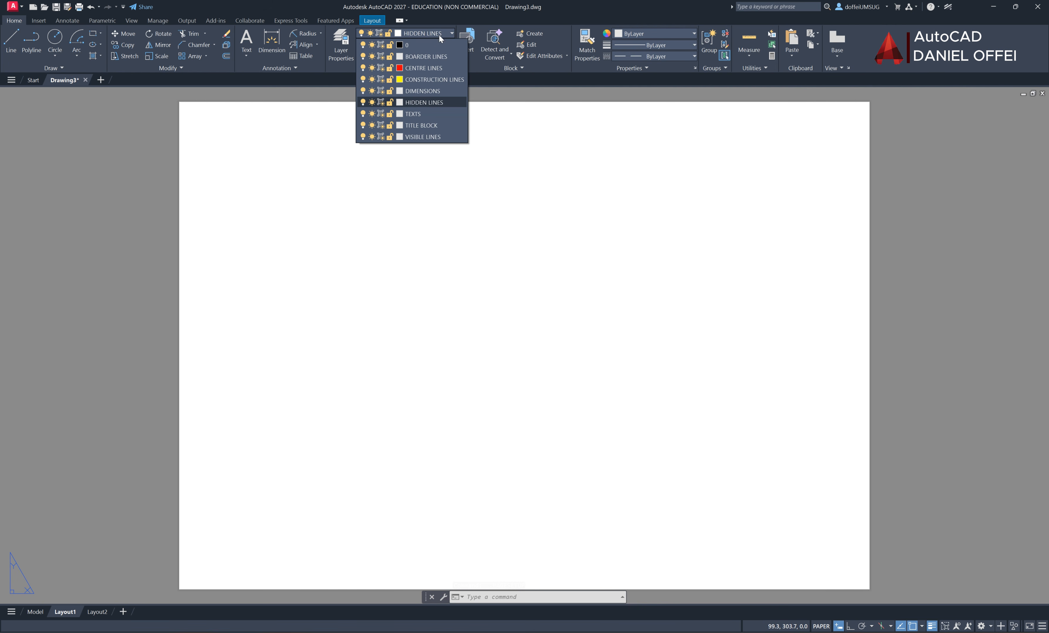
left_click(435, 58)
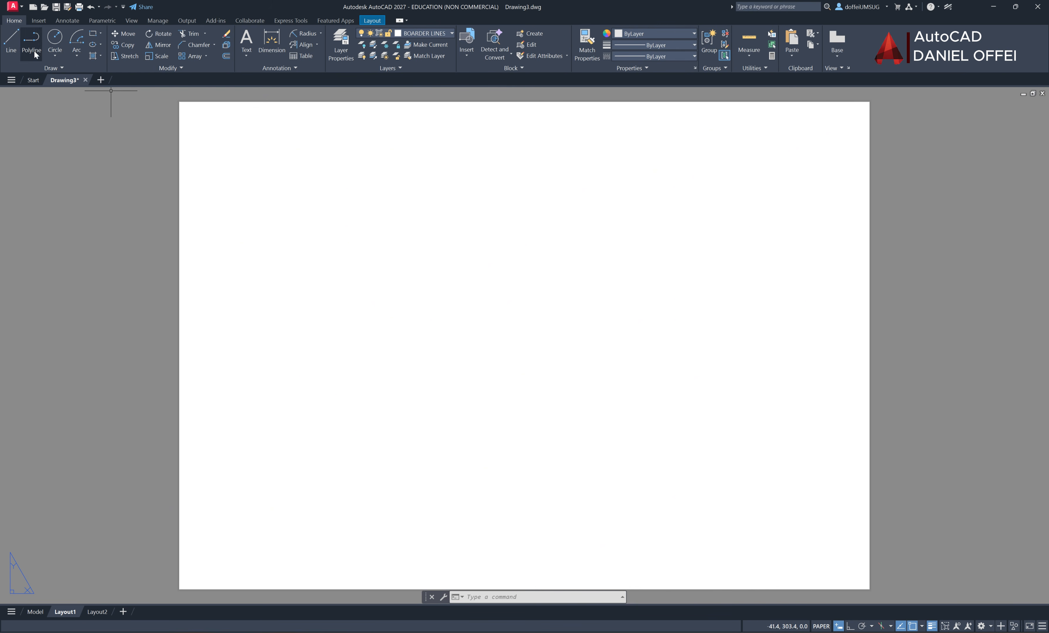
left_click(92, 34)
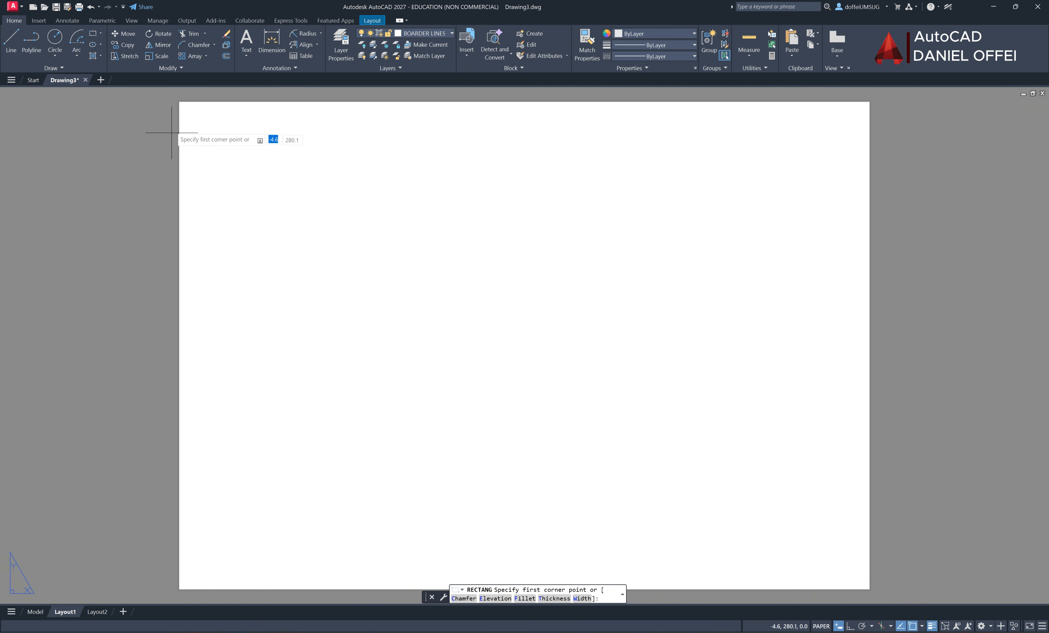
scroll(178, 111, "up", 2)
middle_click_drag(178, 110, 191, 200)
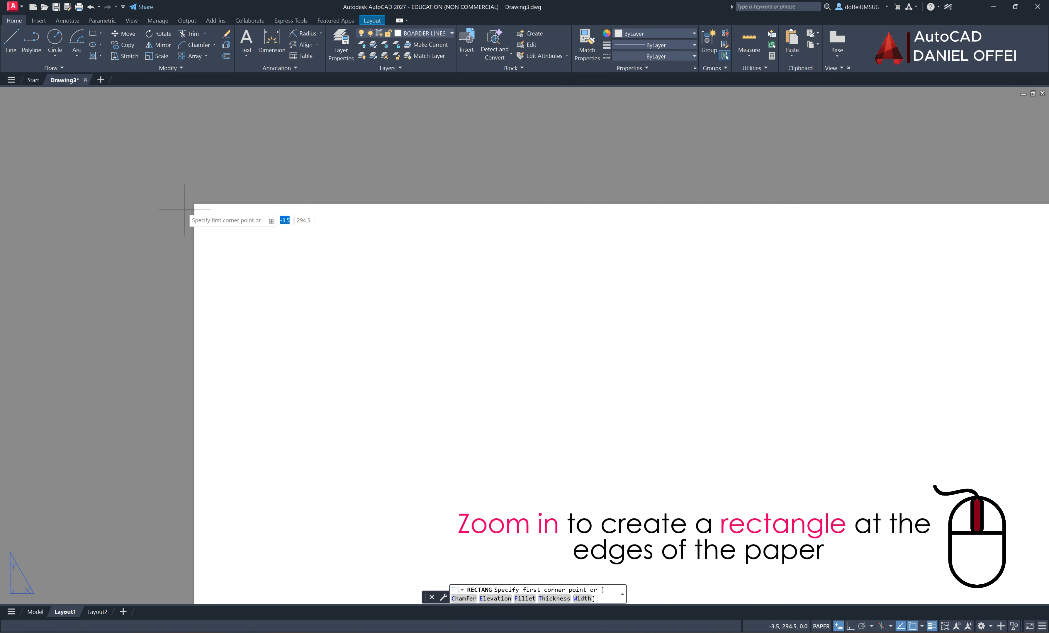
scroll(194, 200, "up", 2)
scroll(194, 204, "up", 2)
scroll(194, 212, "up", 2)
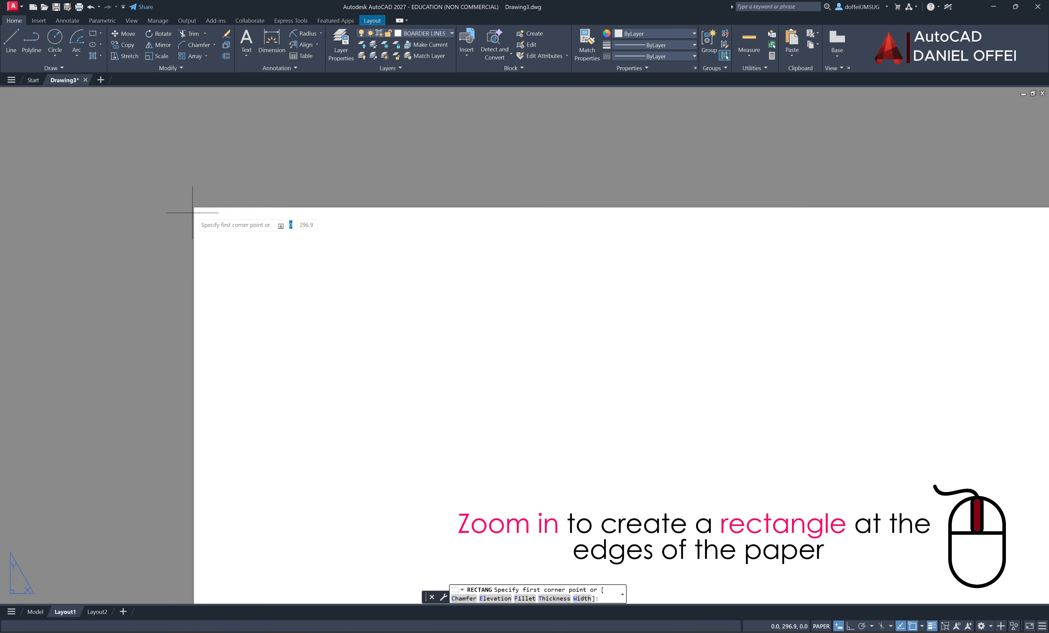
scroll(191, 197, "up", 4)
scroll(208, 247, "up", 4)
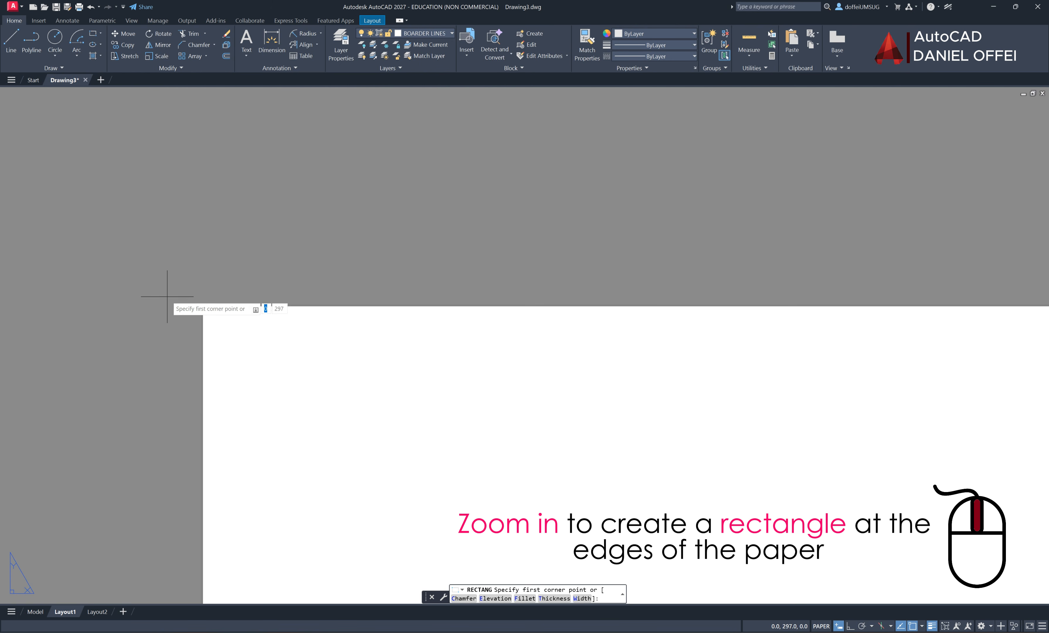
scroll(188, 313, "up", 3)
scroll(188, 313, "up", 2)
middle_click_drag(258, 227, 331, 325)
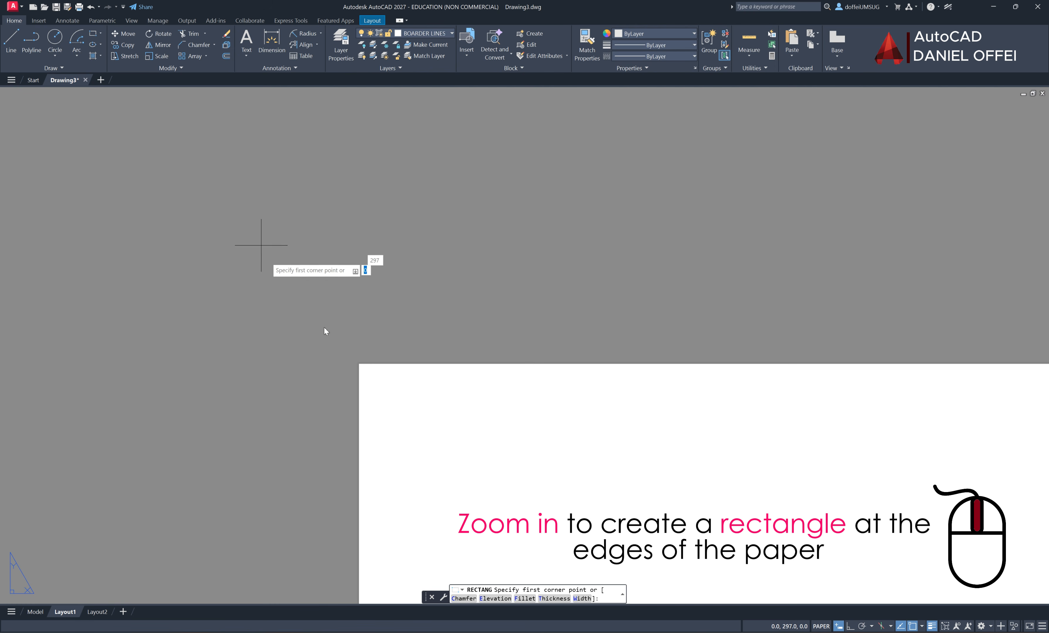
left_click(359, 364)
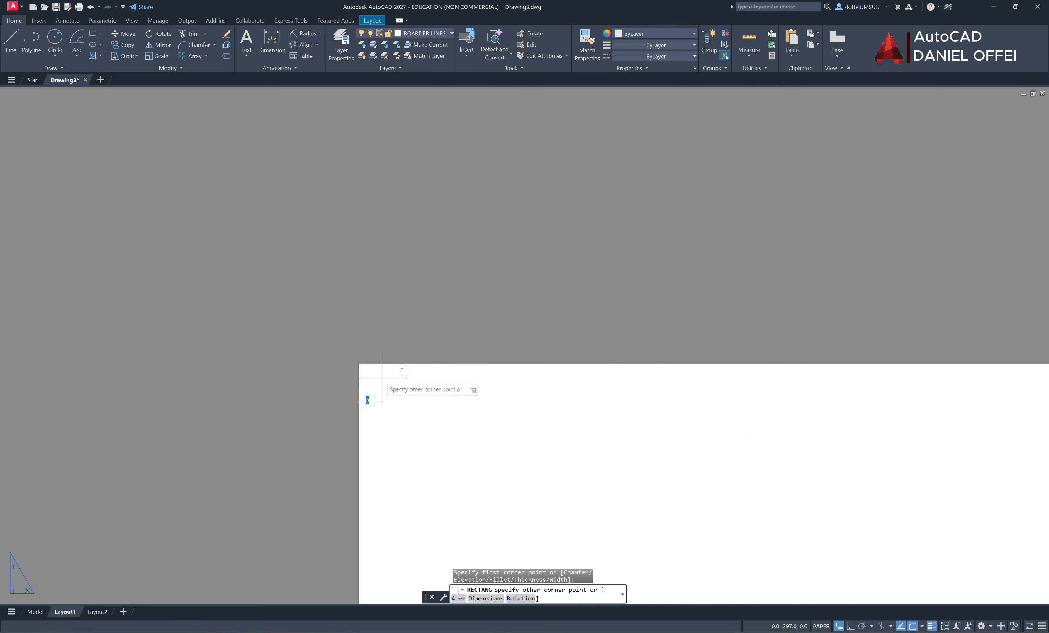
Complete the border rectangle by placing its opposite corner at the paper's lower-right corner, (420, 0)
scroll(408, 392, "down", 8)
scroll(415, 402, "up", 6)
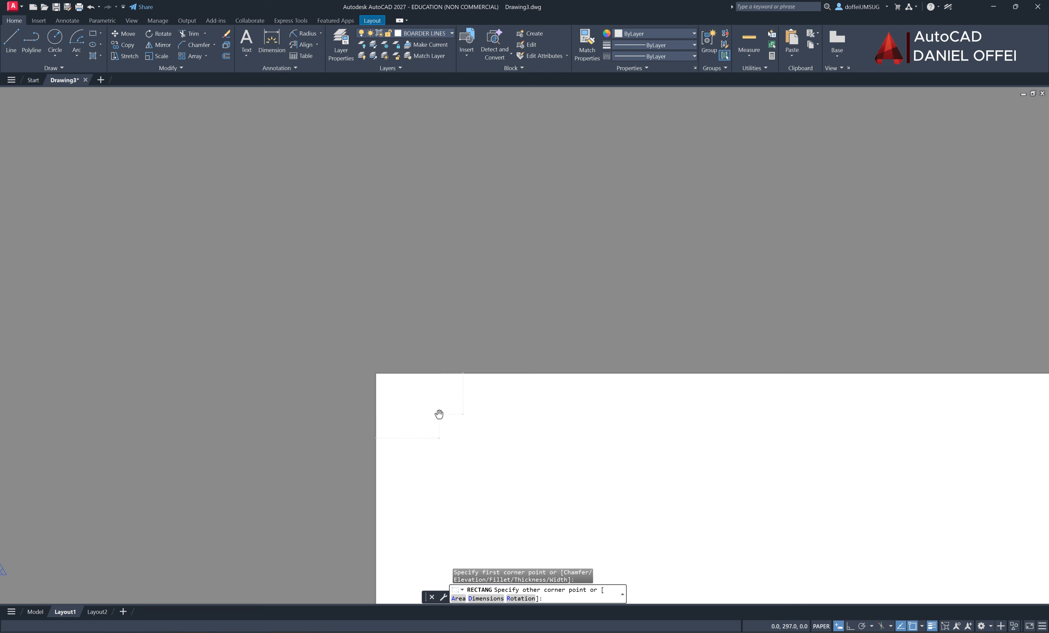
middle_click_drag(376, 360, 236, 241)
scroll(295, 287, "down", 4)
middle_click_drag(295, 288, 154, 208)
scroll(230, 256, "down", 7)
scroll(309, 317, "down", 1)
middle_click_drag(309, 316, 211, 231)
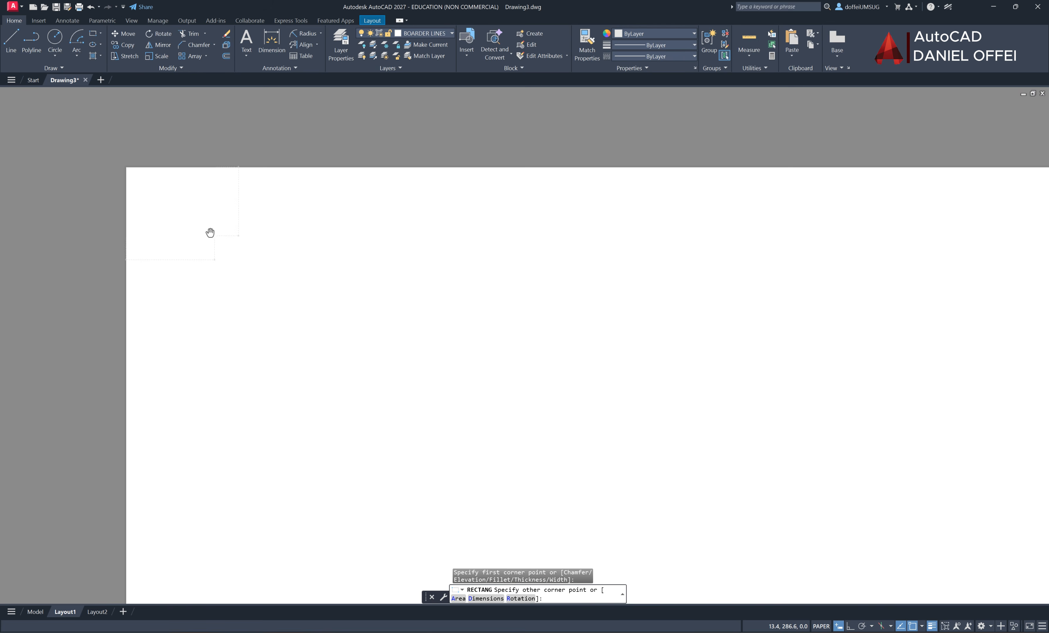
scroll(295, 299, "down", 4)
middle_click_drag(295, 299, 216, 225)
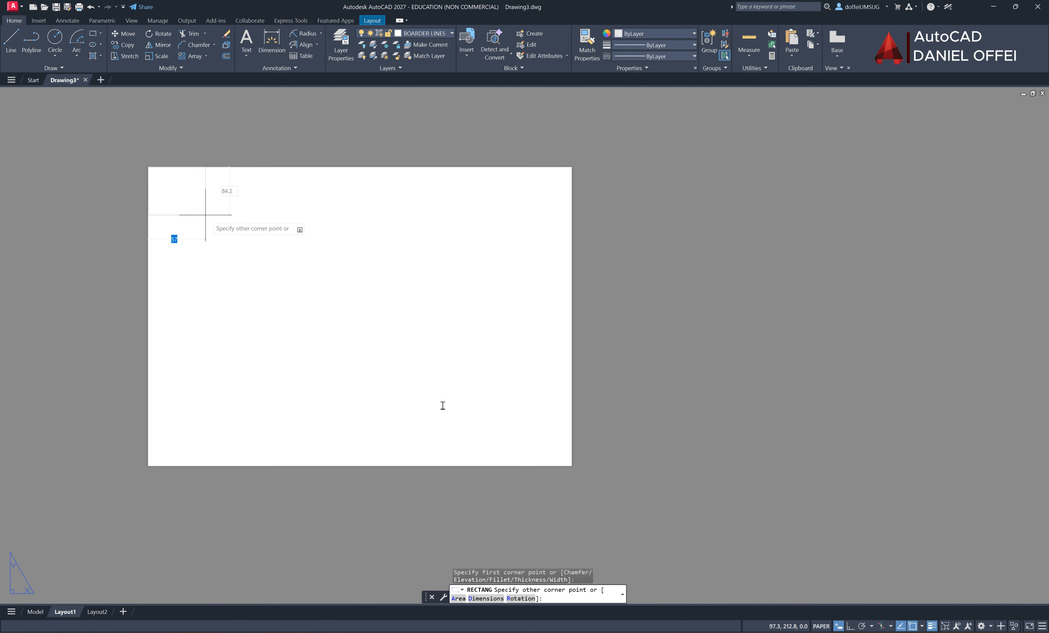
scroll(572, 470, "up", 3)
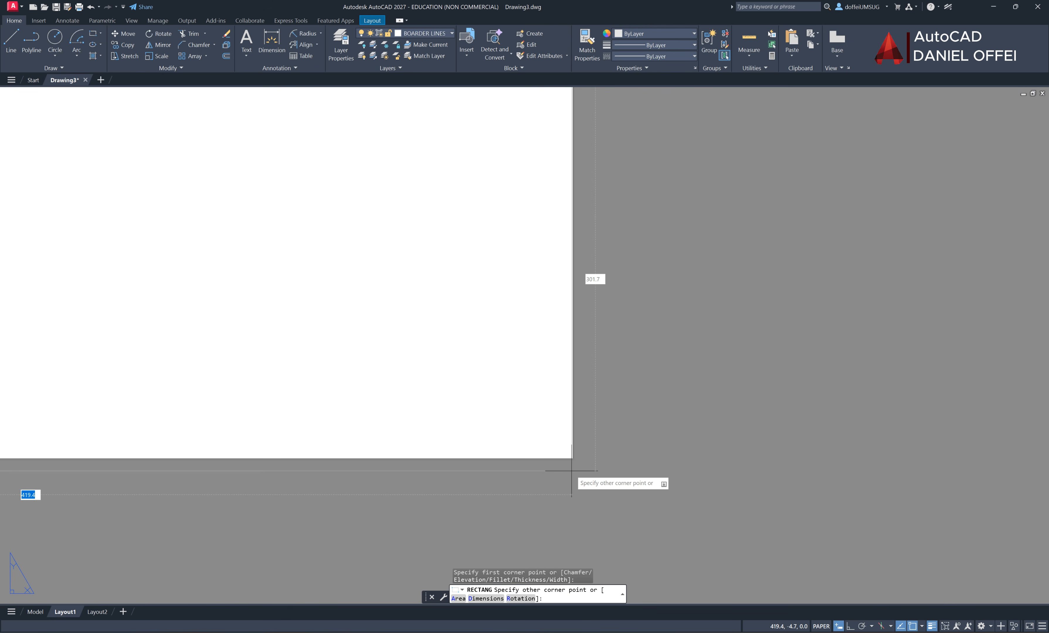
scroll(560, 425, "up", 2)
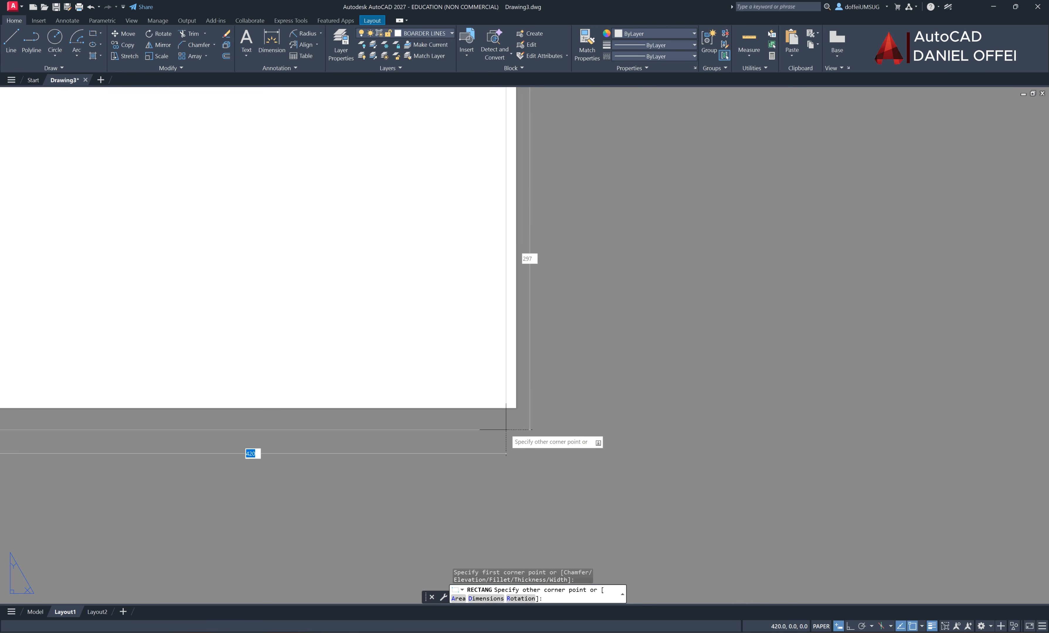
scroll(543, 401, "down", 1)
scroll(419, 326, "up", 4)
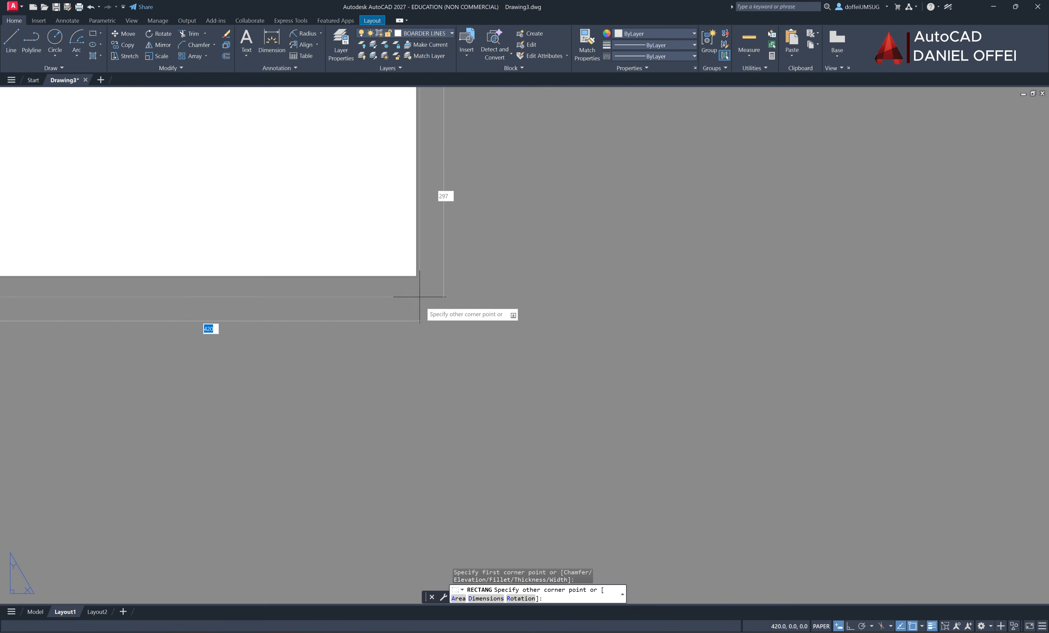
scroll(420, 288, "up", 4)
scroll(411, 254, "up", 4)
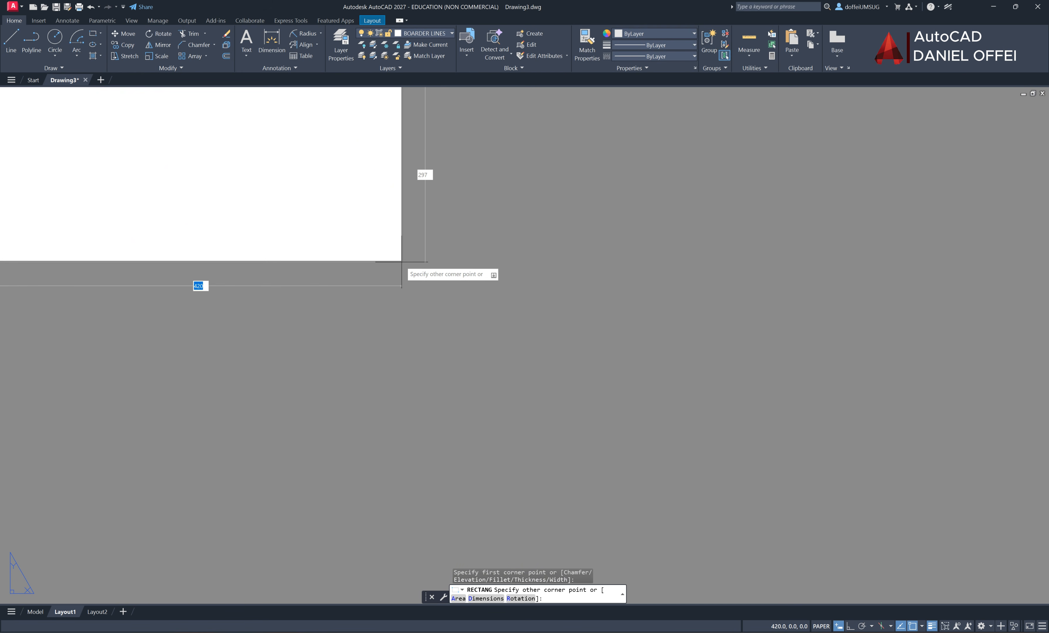
left_click(401, 261)
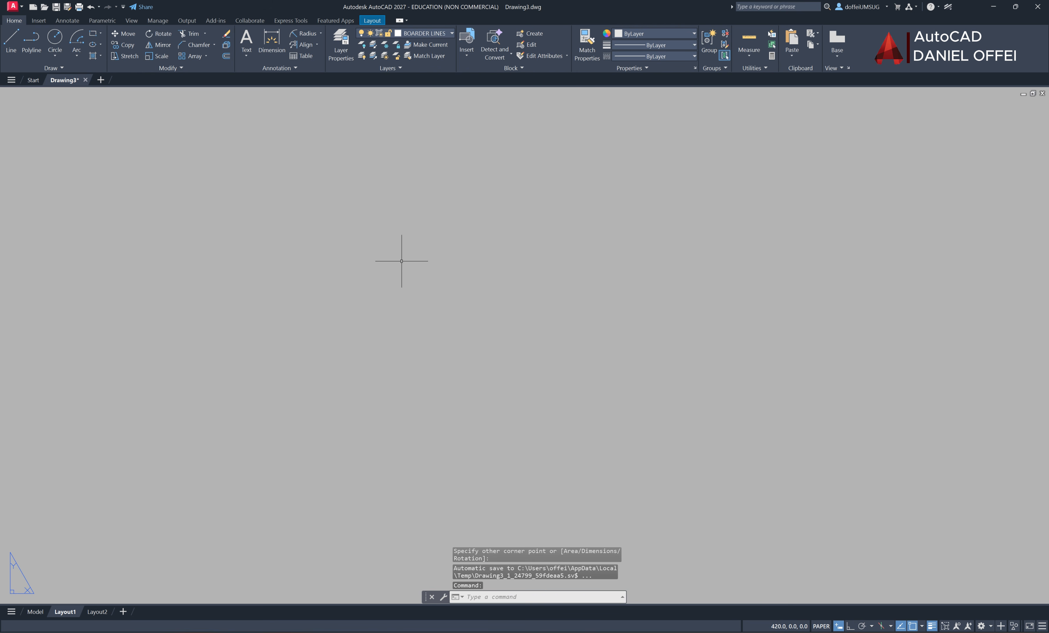
Change the colour of the BOARDER LINES layer to black, index colour 250
scroll(452, 296, "down", 5)
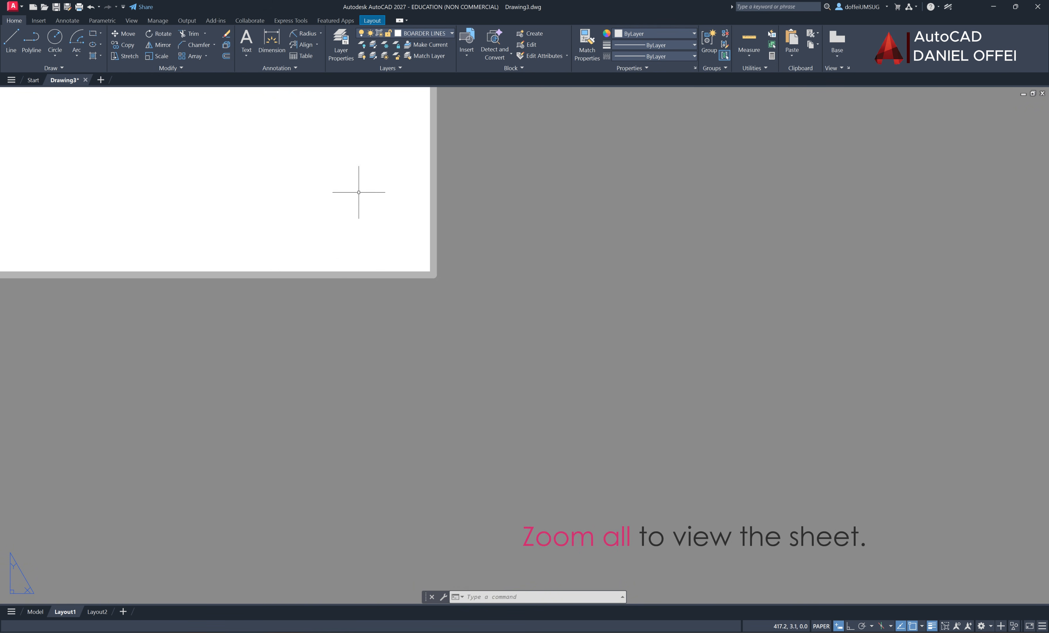
left_click(419, 33)
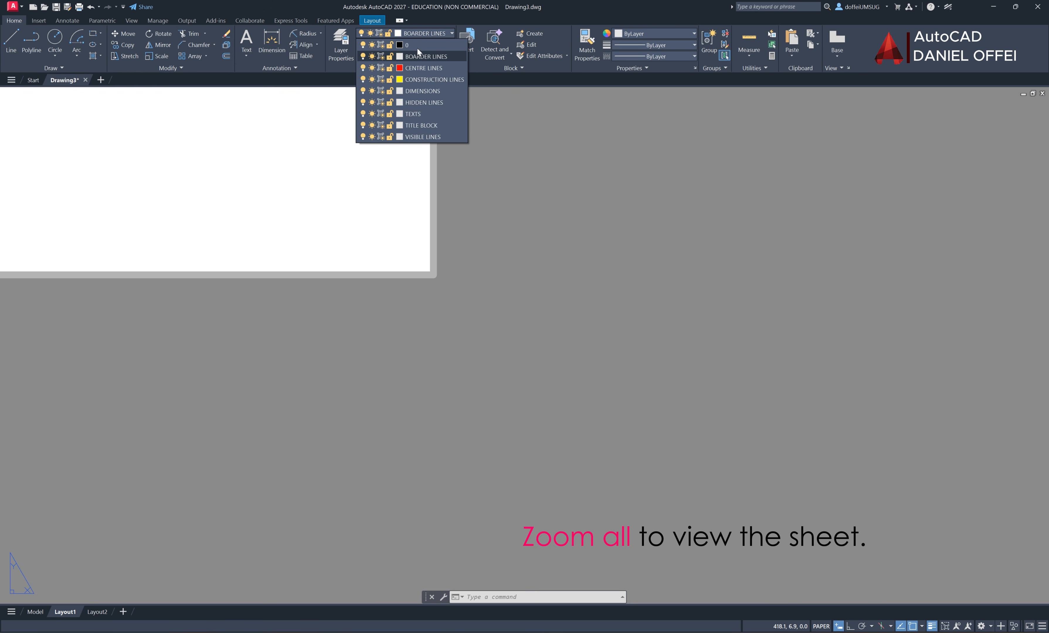
left_click(400, 57)
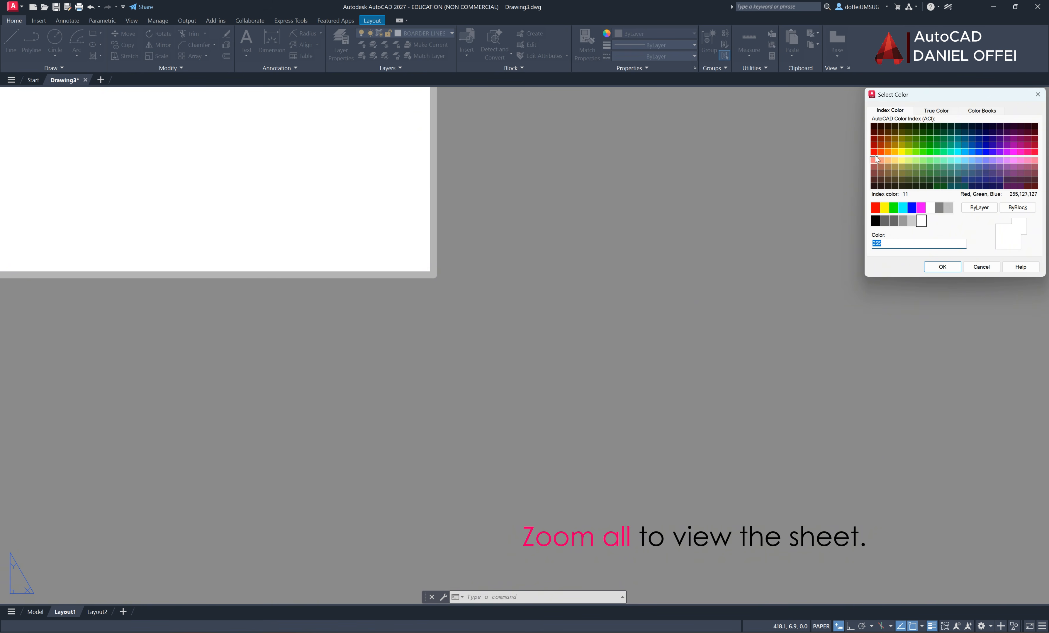
left_click(875, 221)
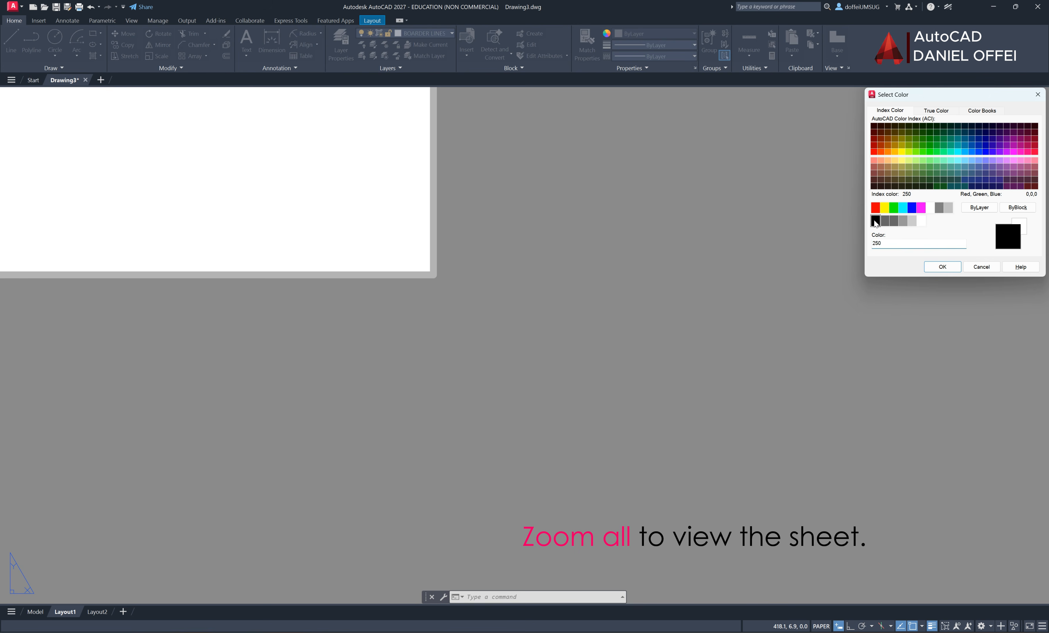
left_click(942, 266)
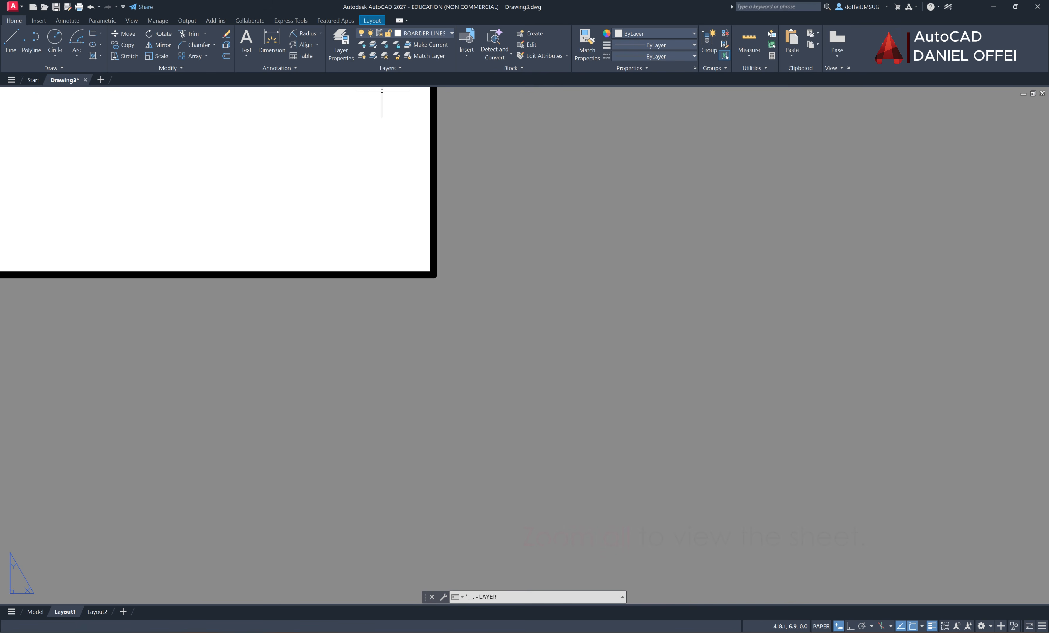
Offset the sheet-edge rectangle 10 mm inward to form the inner border, then end the Offset command
scroll(362, 192, "down", 2)
middle_click_drag(363, 192, 732, 465)
scroll(443, 293, "down", 3)
middle_click_drag(501, 319, 528, 381)
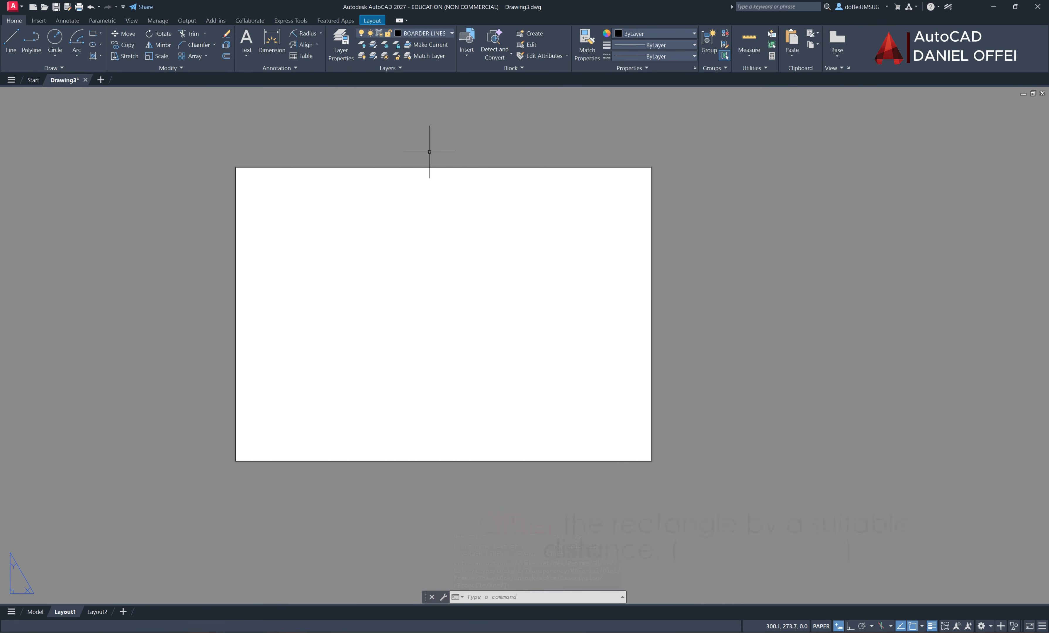
left_click(227, 56)
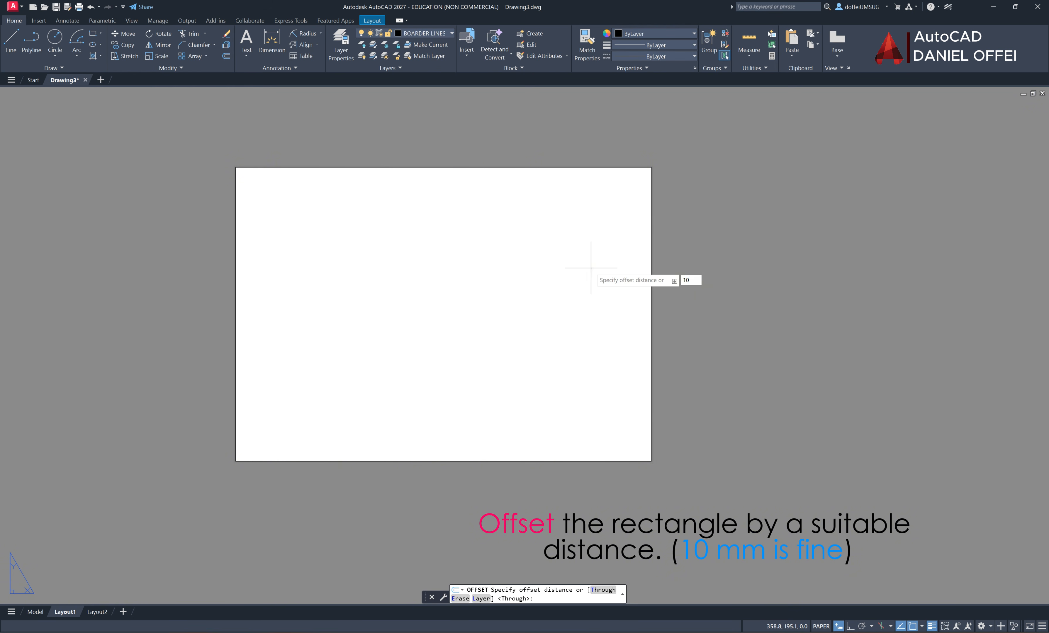
key("Return")
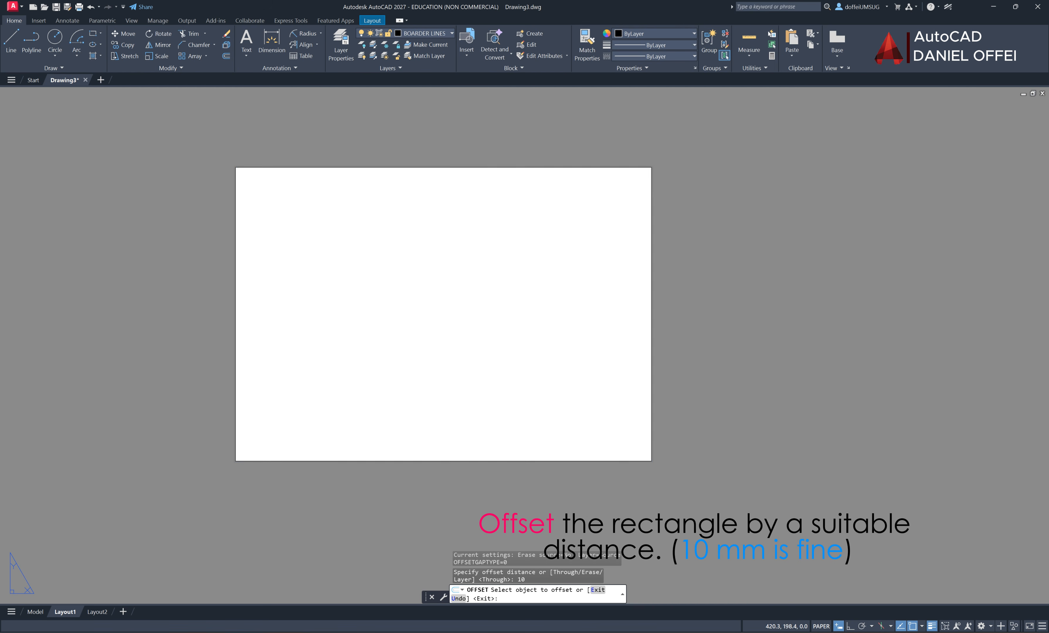
left_click(650, 266)
left_click(643, 266)
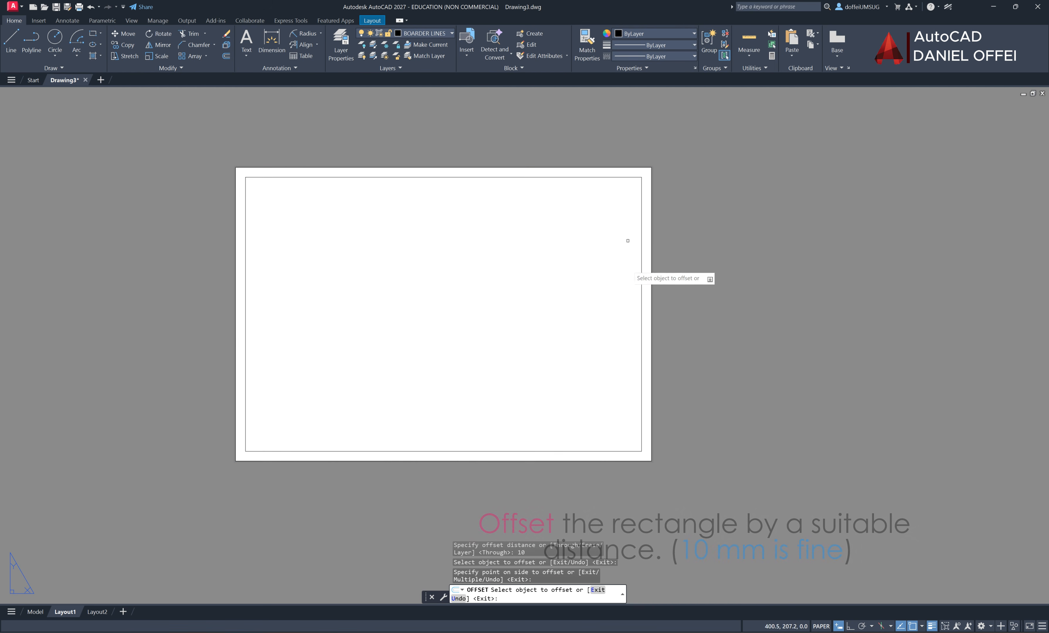
key("Return")
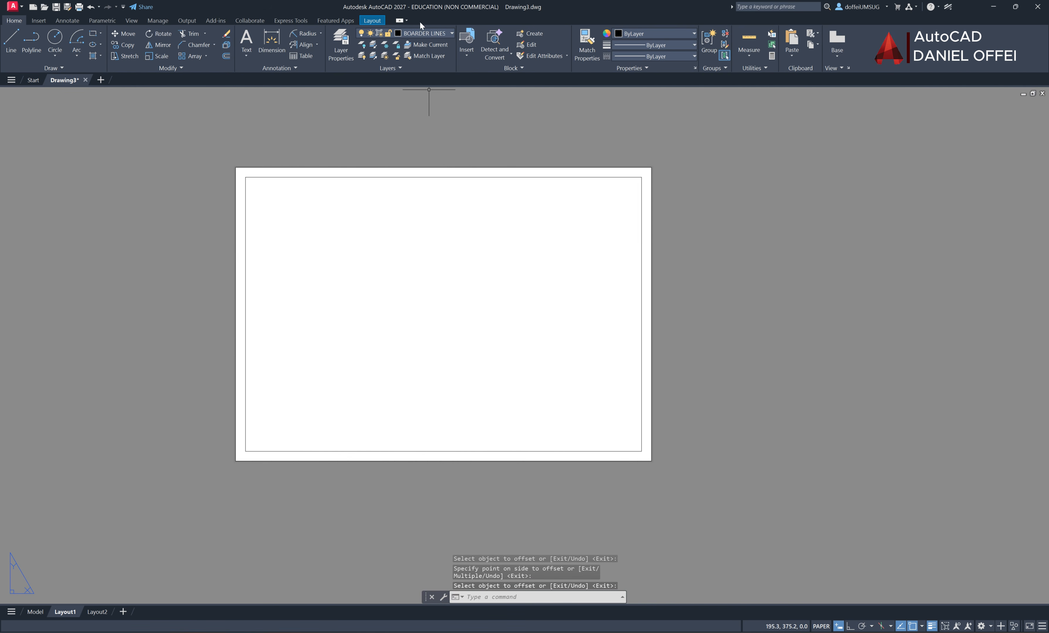
Make TITLE BLOCK the current layer and set its colour to black, index colour 250
left_click(421, 33)
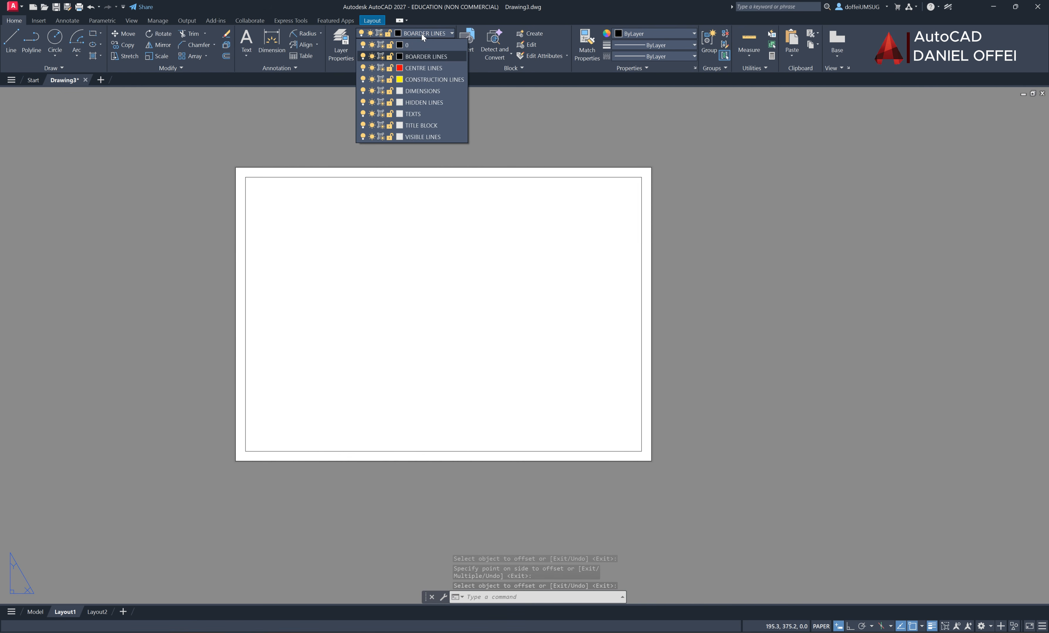
left_click(430, 126)
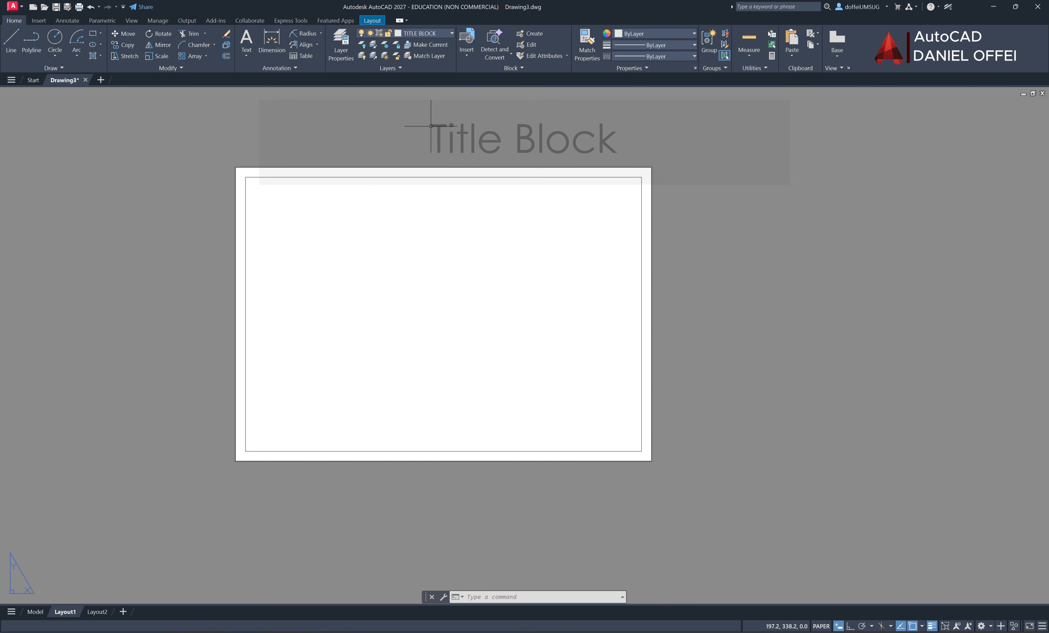
left_click(398, 33)
left_click(405, 125)
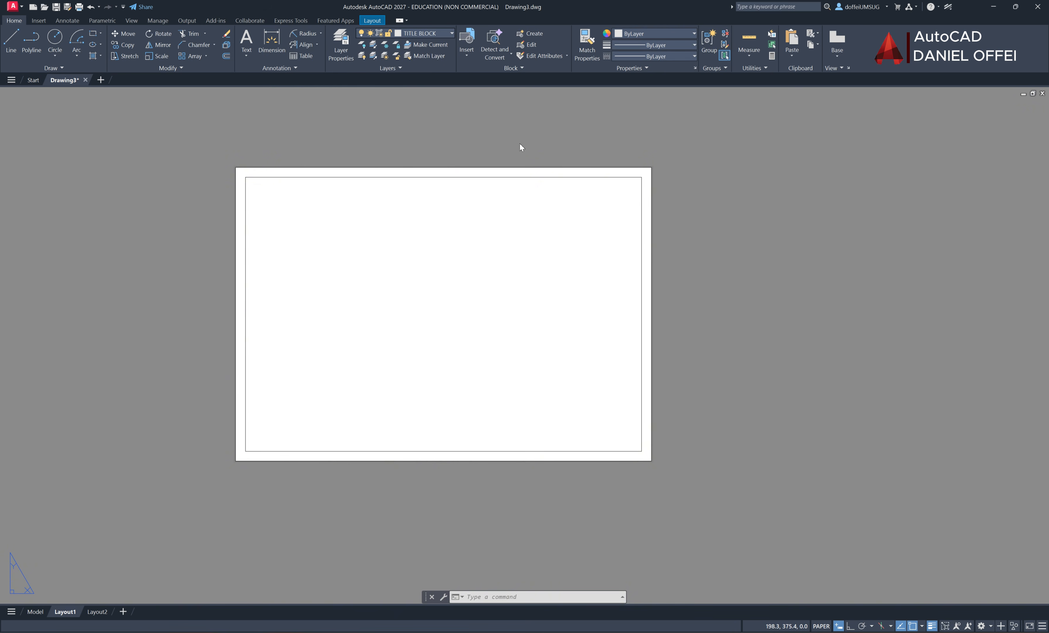
left_click(874, 221)
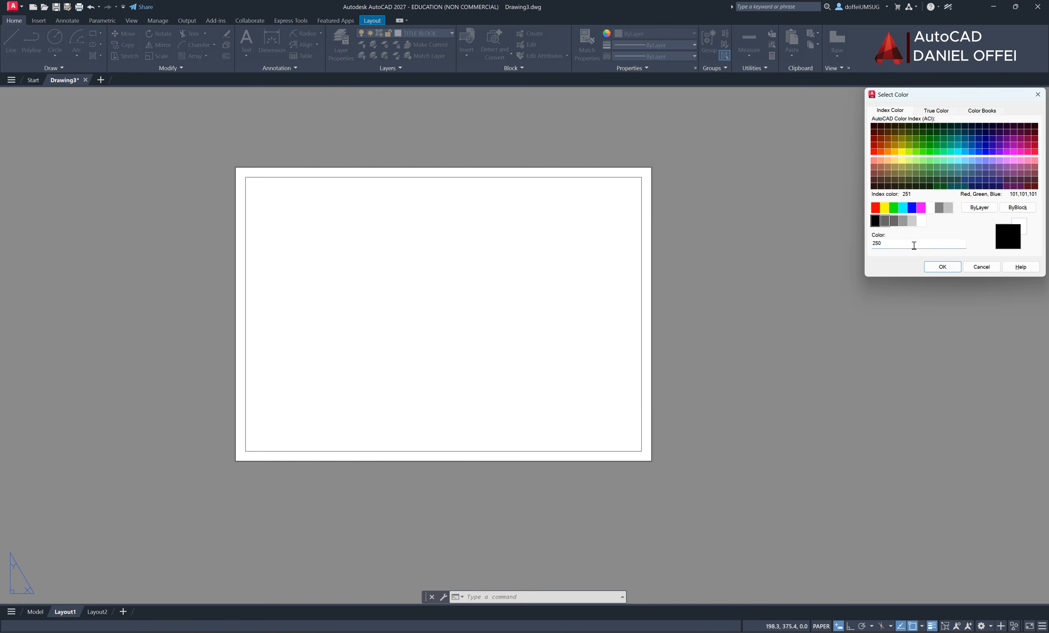
left_click(942, 267)
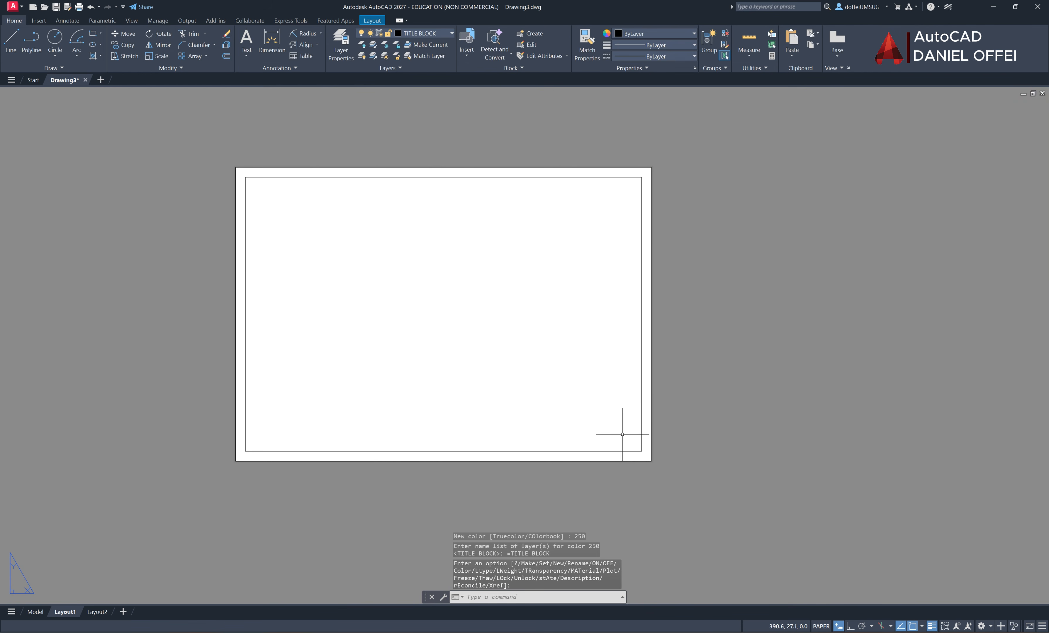
Draw a 185 by 40 mm title block rectangle from the inner border's lower-right corner, extending up and to the left
left_click(92, 34)
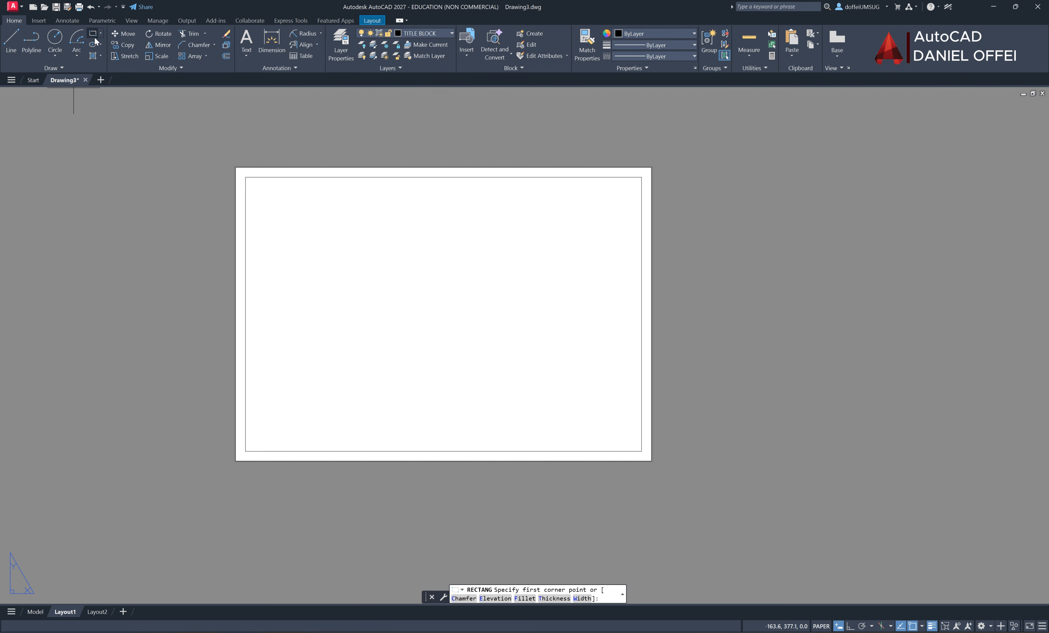
left_click(641, 450)
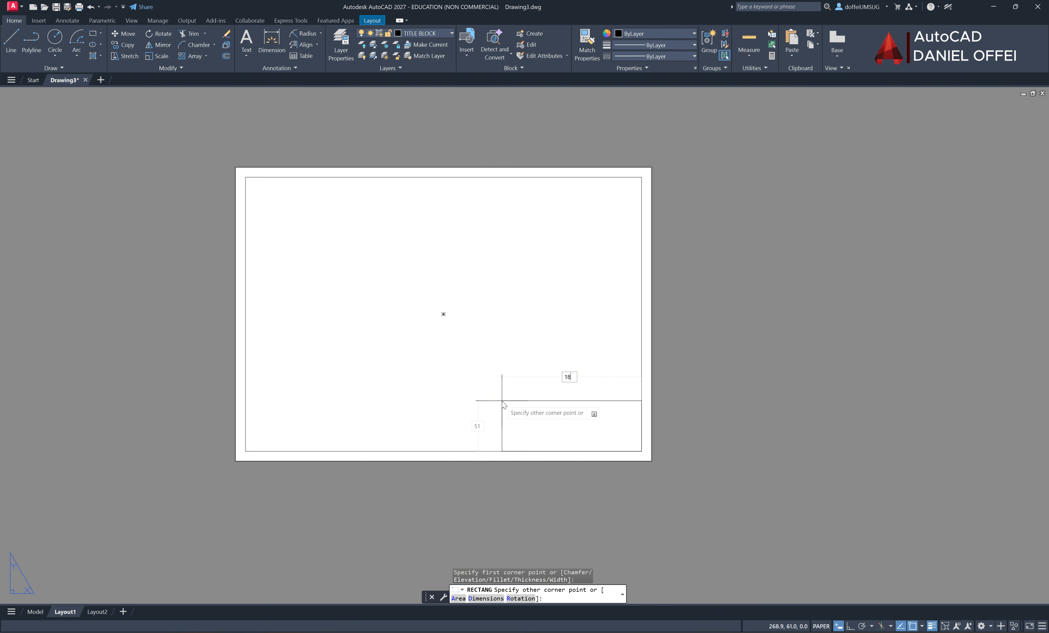
key("Tab")
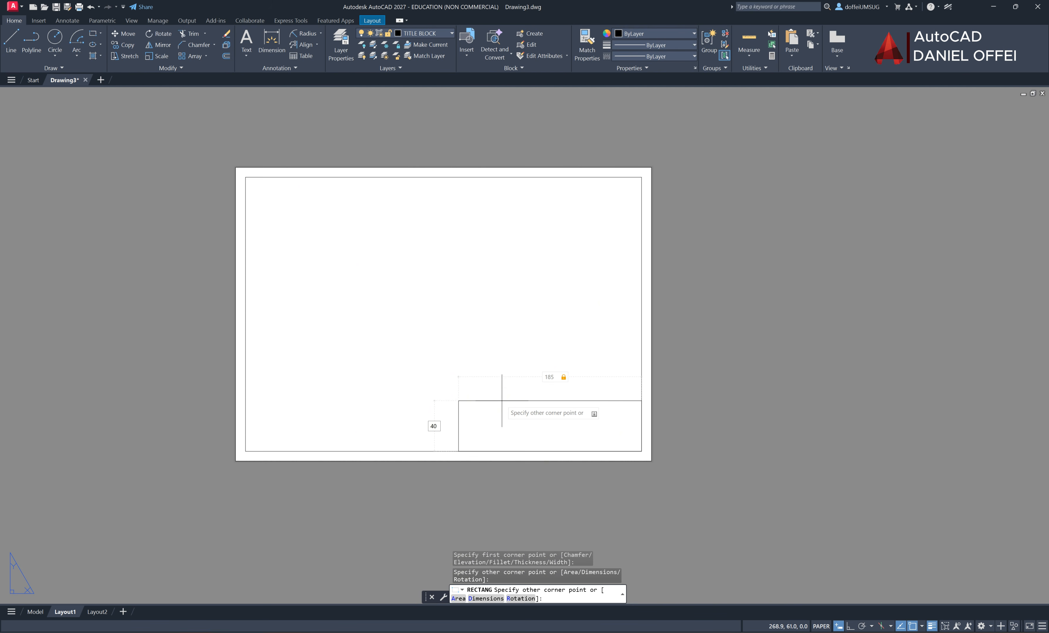
key("Return")
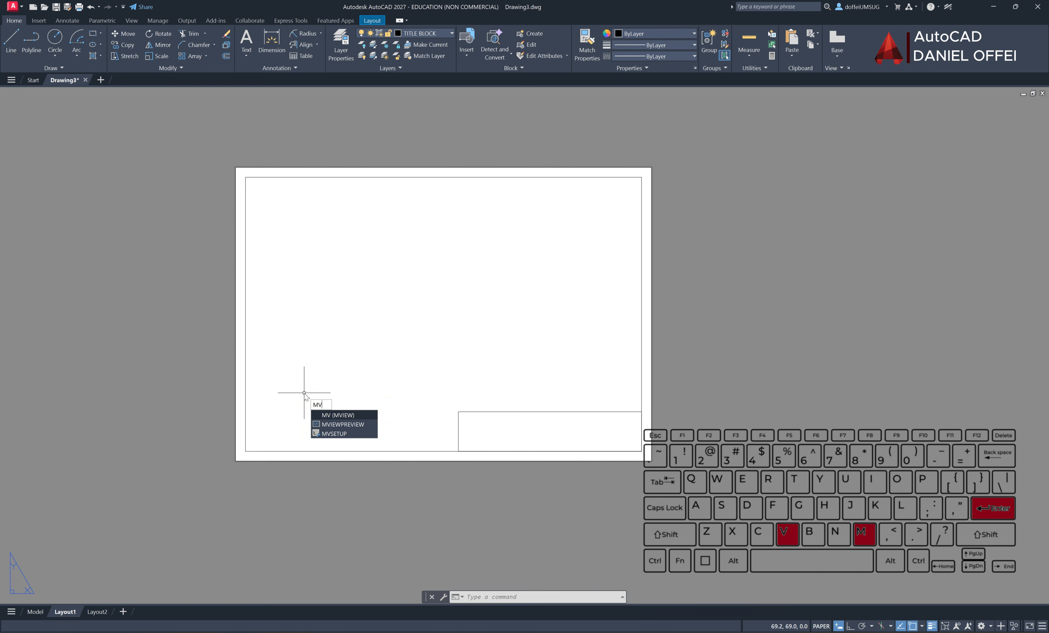
Create a viewport with MVIEW from the inner border's upper-left corner to the title block's upper-right corner
key("Return")
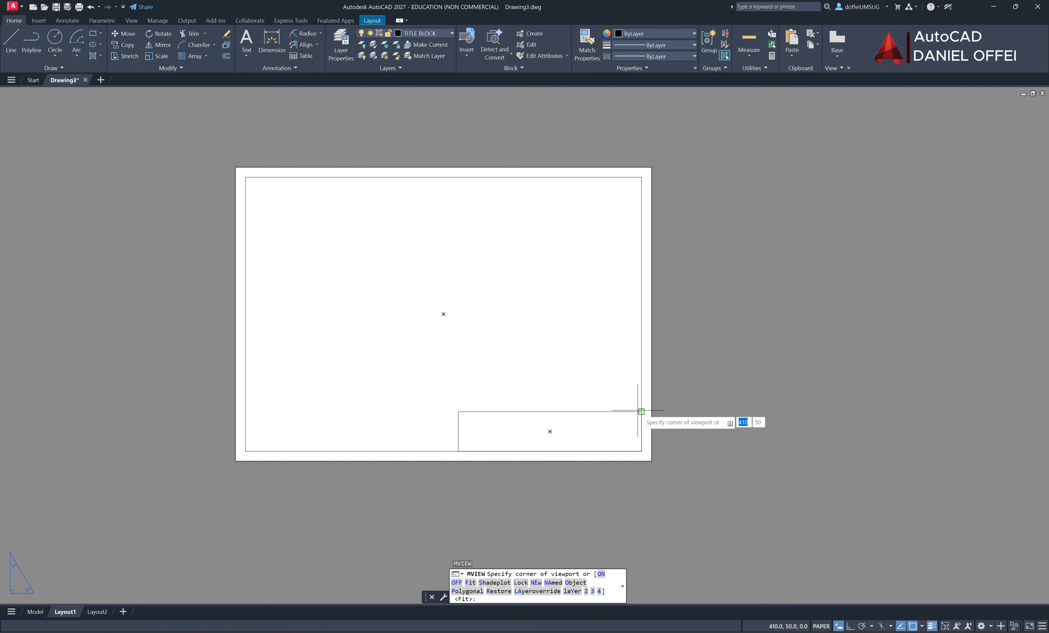
left_click(246, 177)
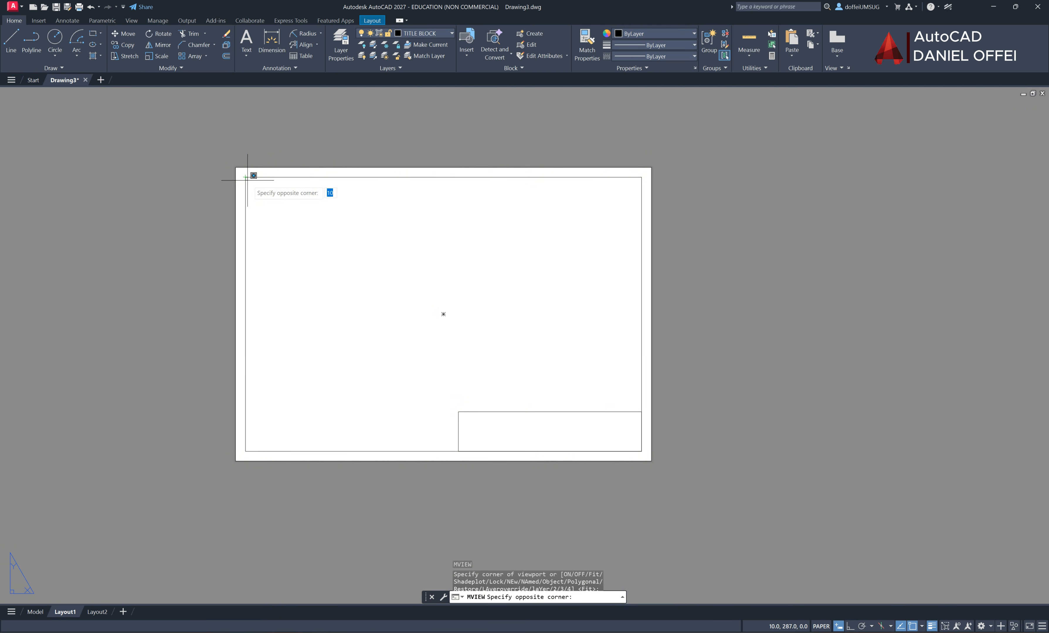
left_click(640, 412)
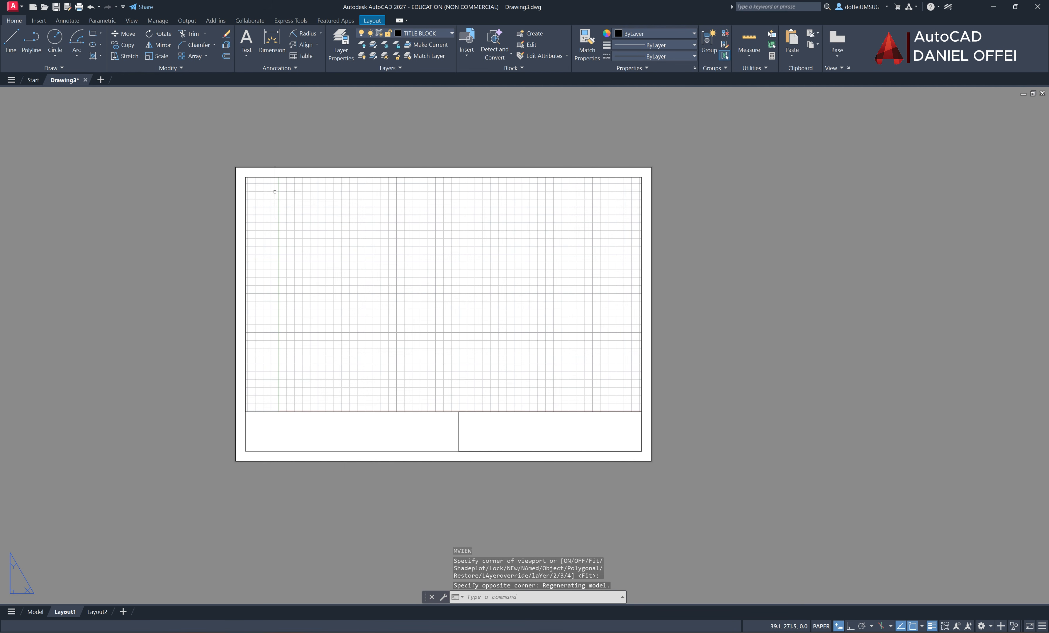
scroll(273, 203, "up", 4)
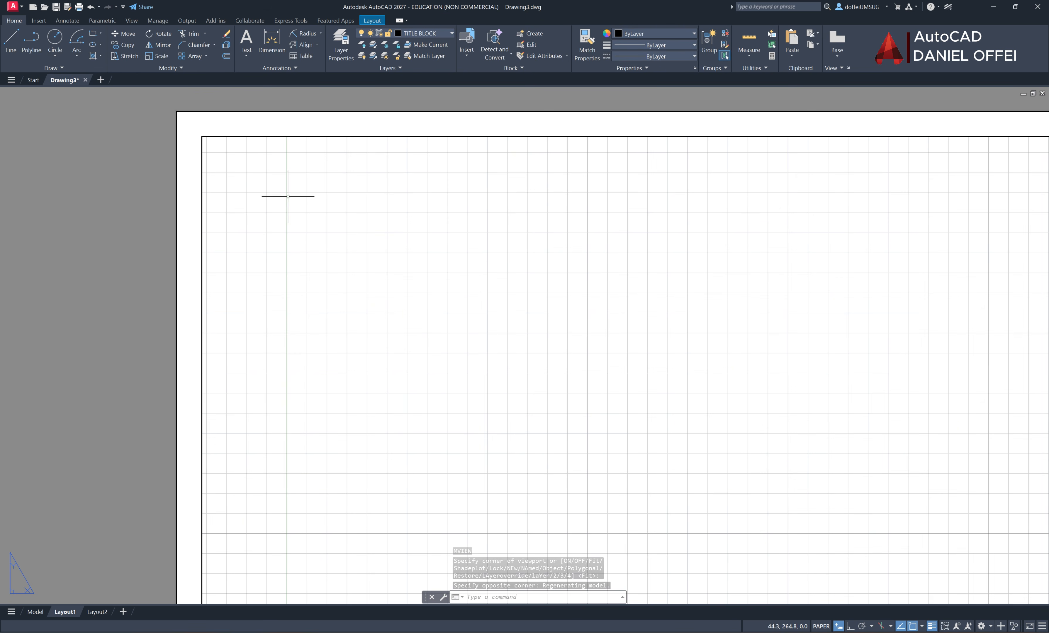
scroll(286, 198, "down", 2)
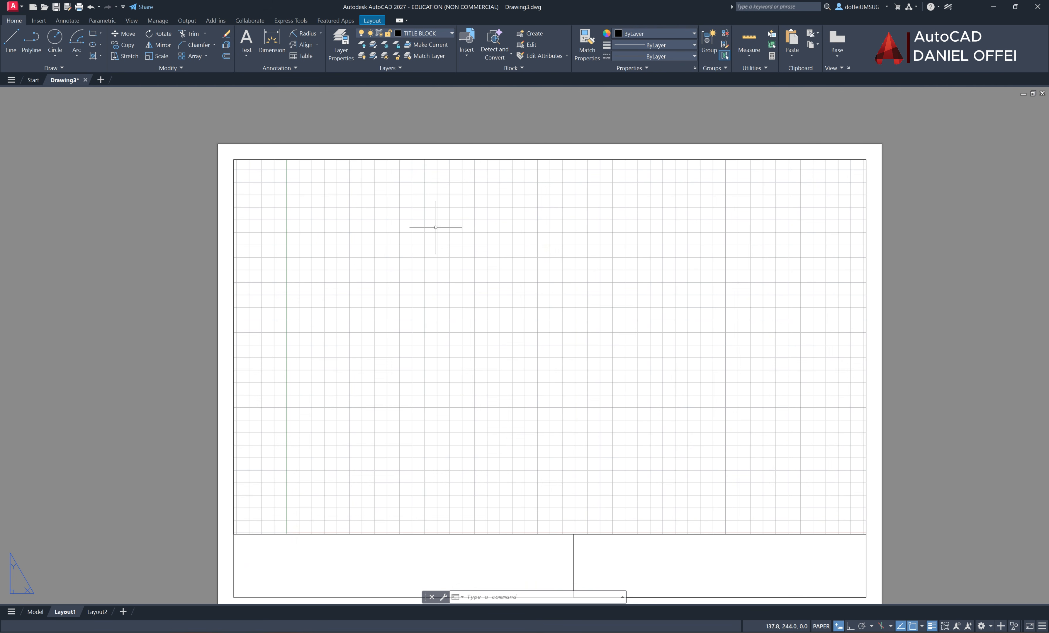
Switch to model space and draw a freehand-sized circle on the TITLE BLOCK layer
left_click(34, 612)
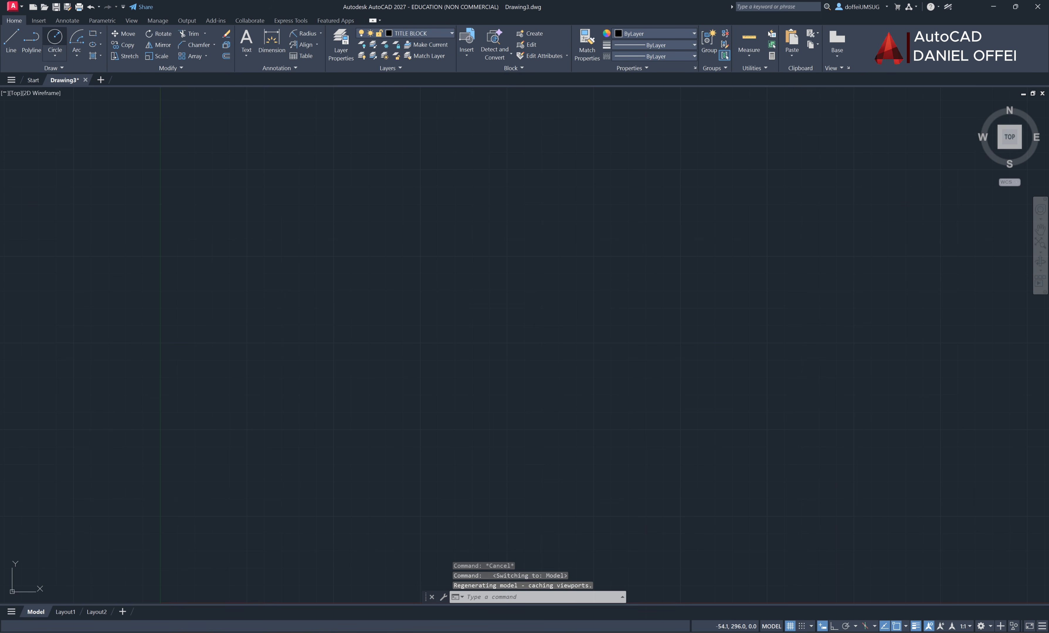
left_click(54, 37)
left_click(226, 403)
left_click(282, 392)
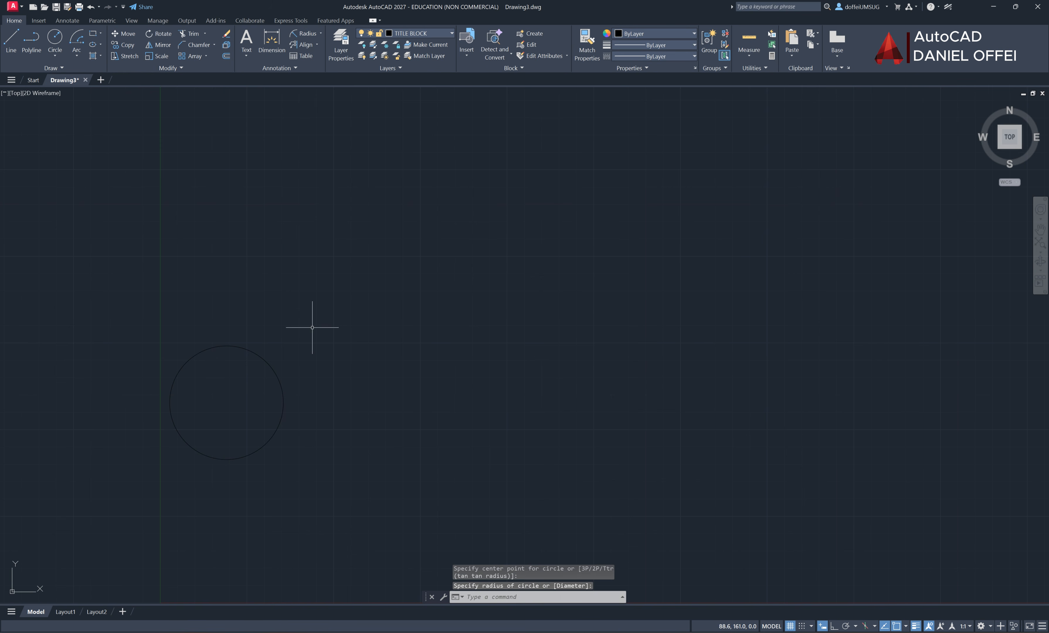
Move the existing circle from the TITLE BLOCK layer to the VISIBLE LINES layer
left_click(283, 336)
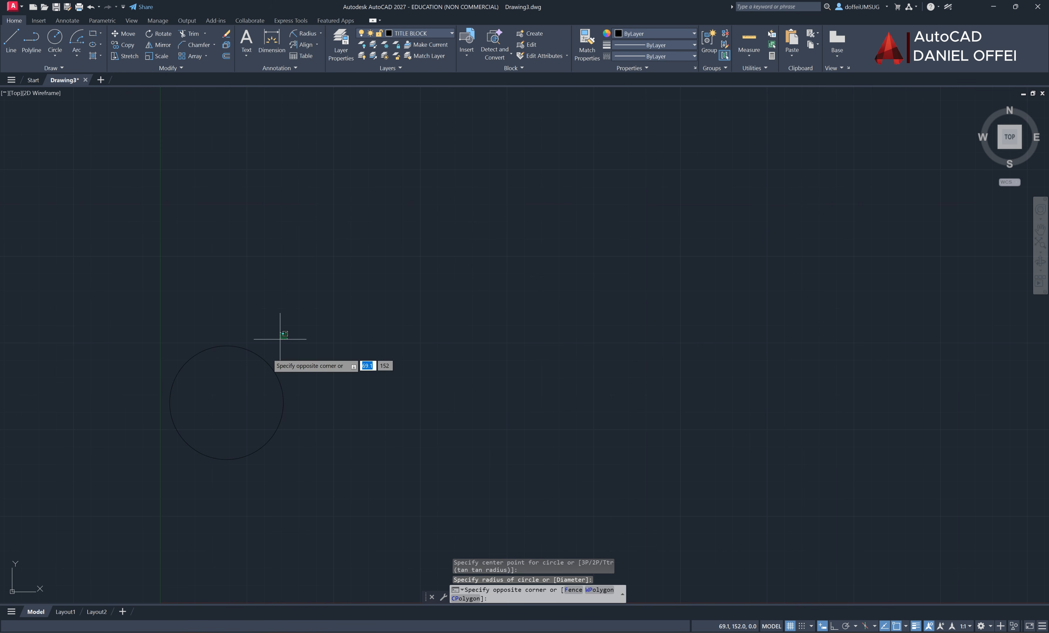
left_click(241, 376)
left_click(426, 34)
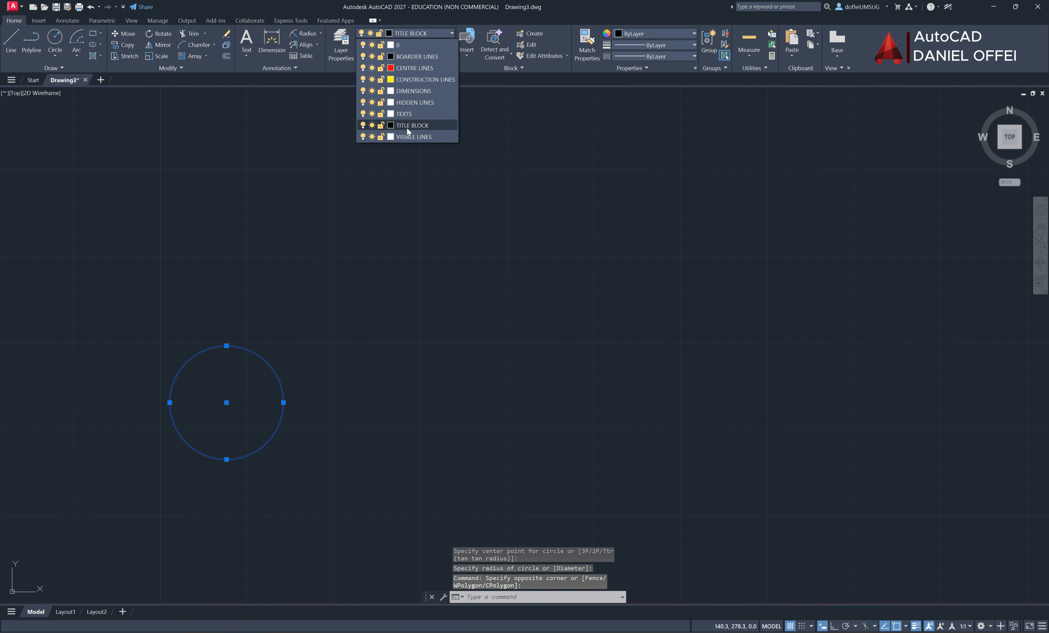
left_click(408, 133)
key("Escape")
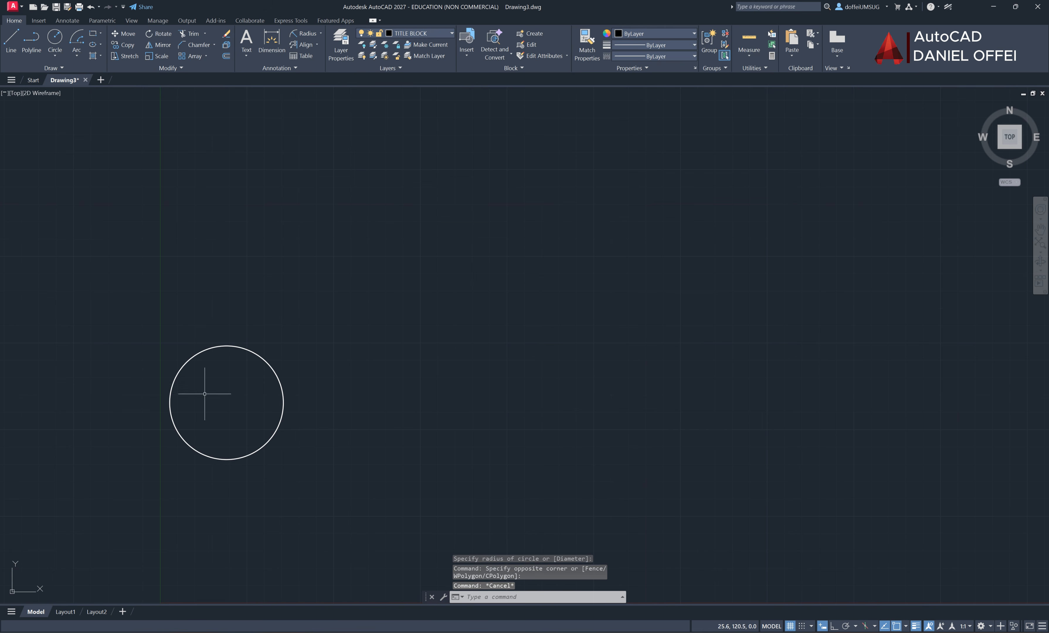
Make VISIBLE LINES the current layer and draw two more freehand circles, the lower one with a radius of about 34 mm
left_click(432, 32)
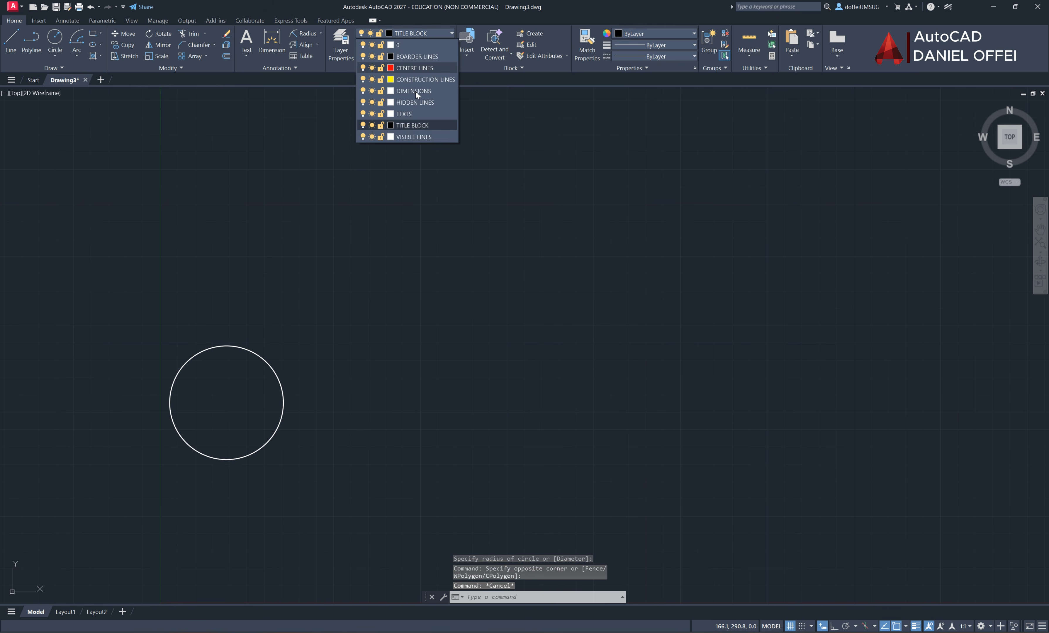
left_click(404, 134)
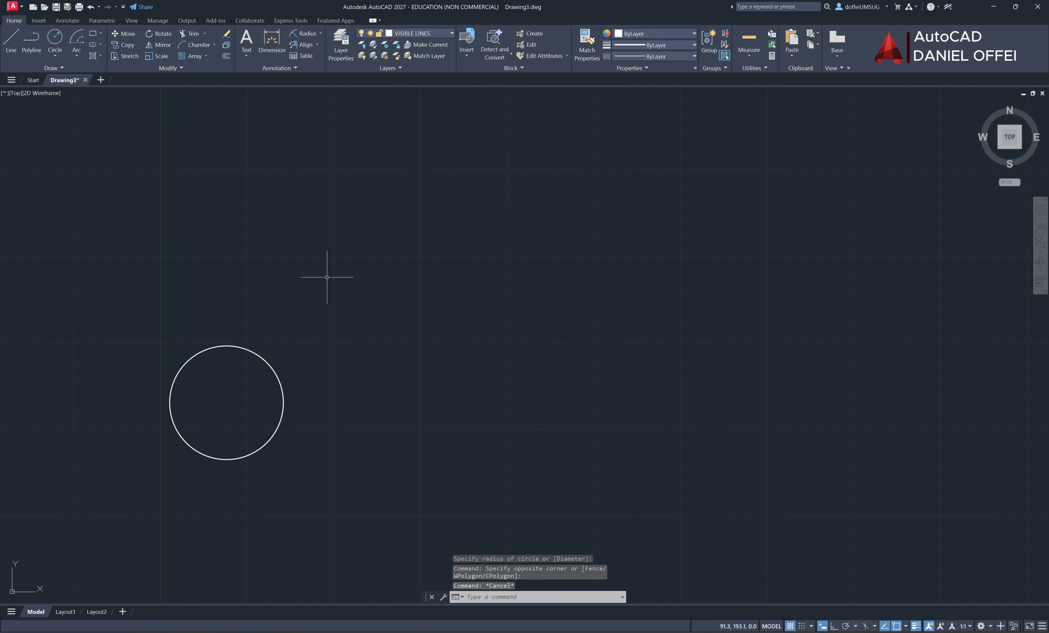
left_click(54, 38)
left_click(399, 491)
left_click(402, 432)
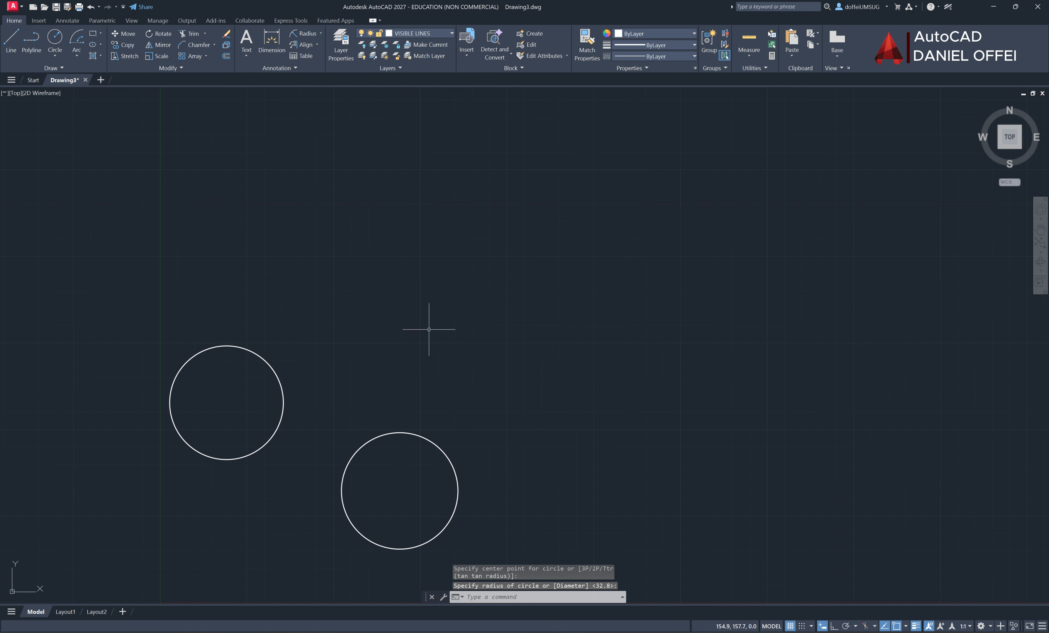
key("Return")
key("Return")
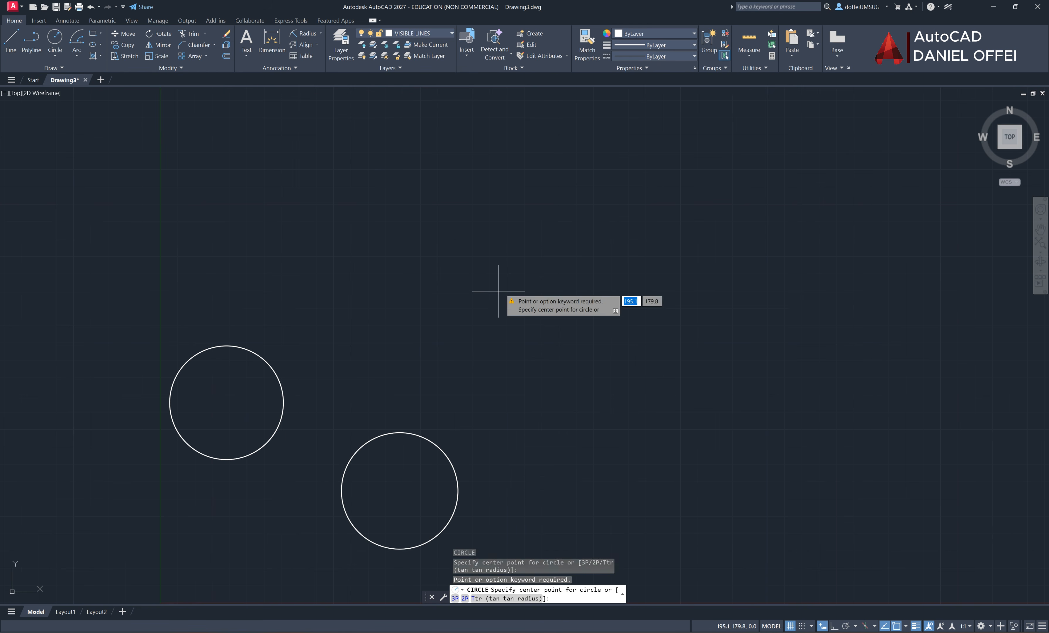
left_click(500, 289)
left_click(439, 331)
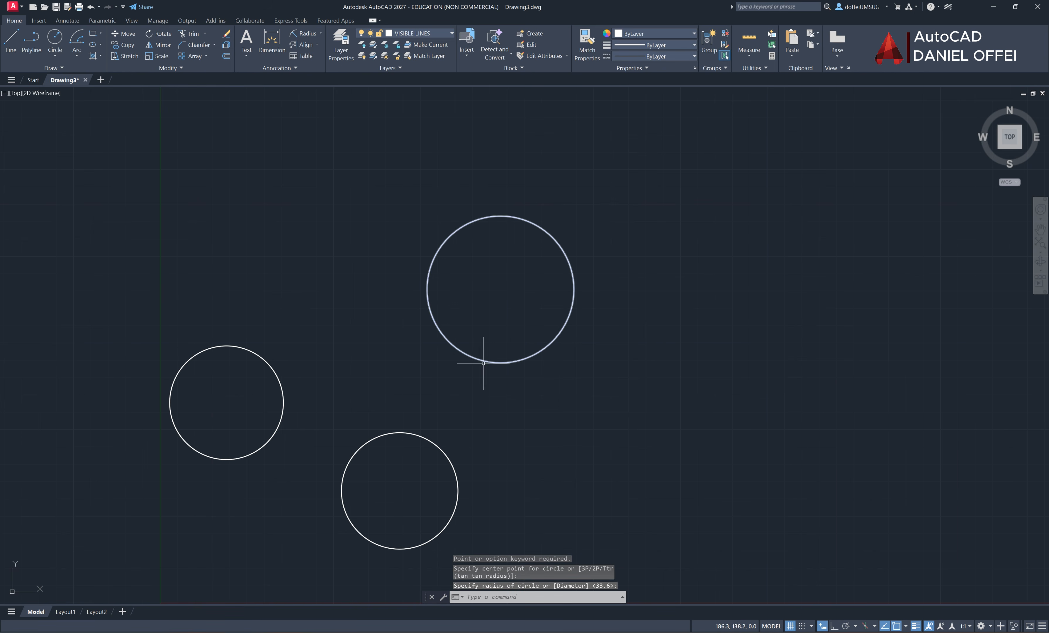
Delete the default viewport from Layout2
left_click(66, 612)
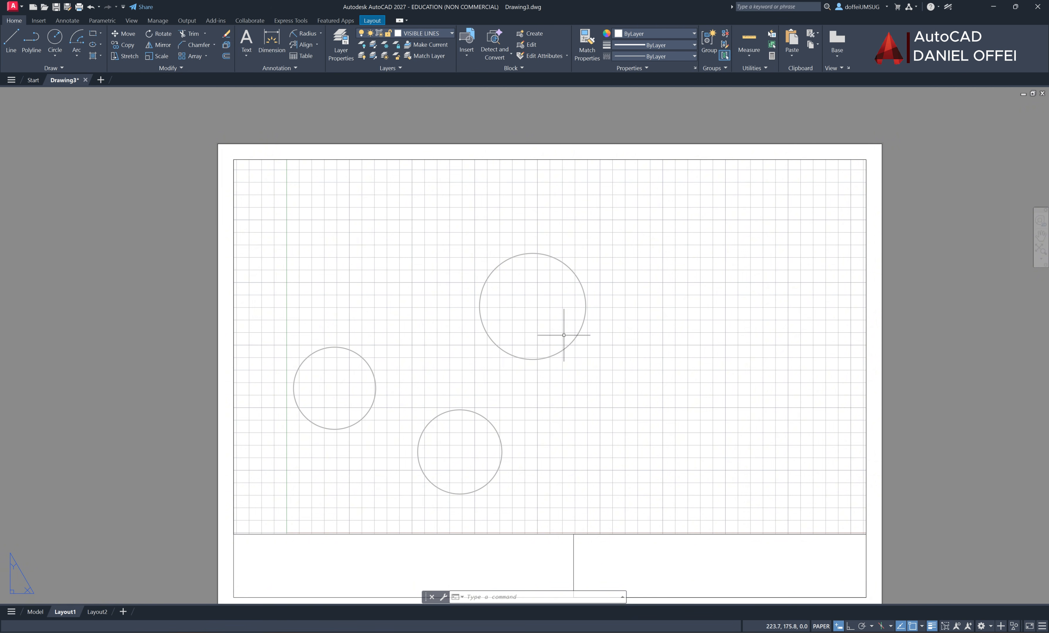
left_click(97, 612)
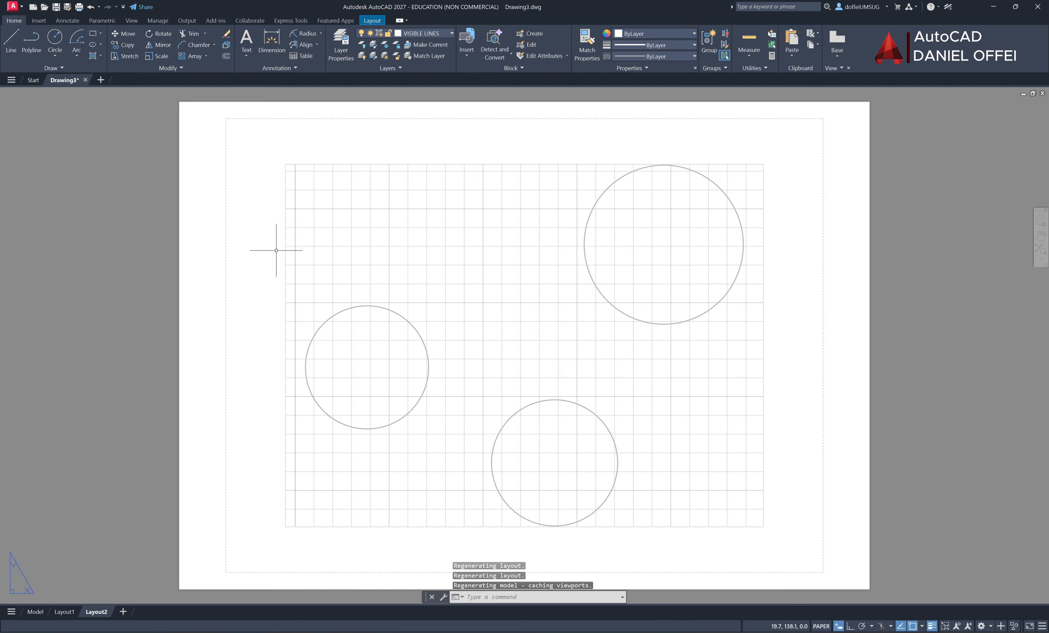
left_click(285, 244)
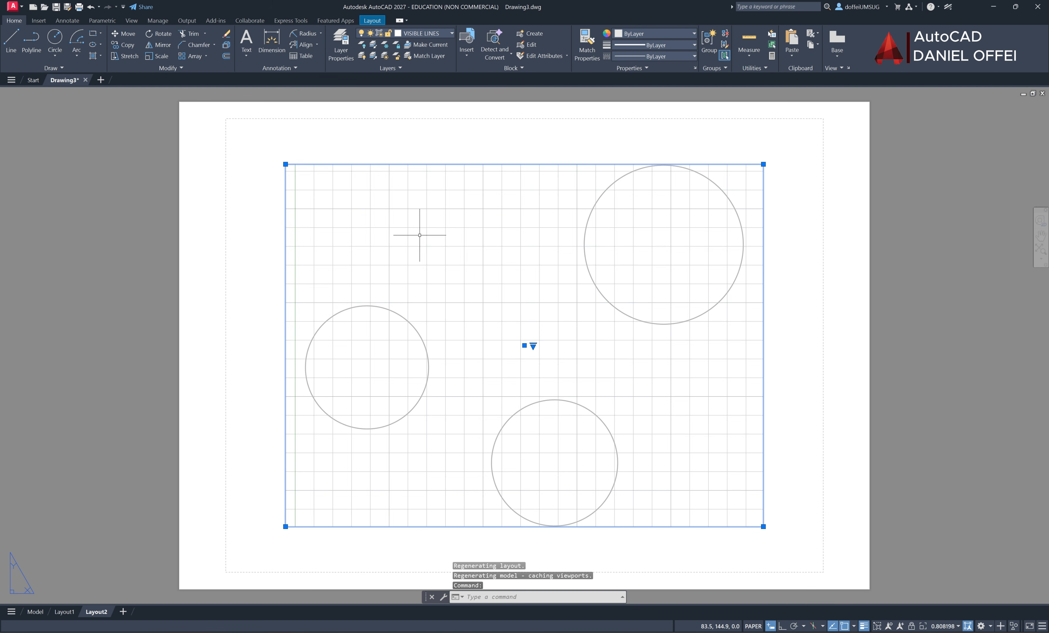
key("Delete")
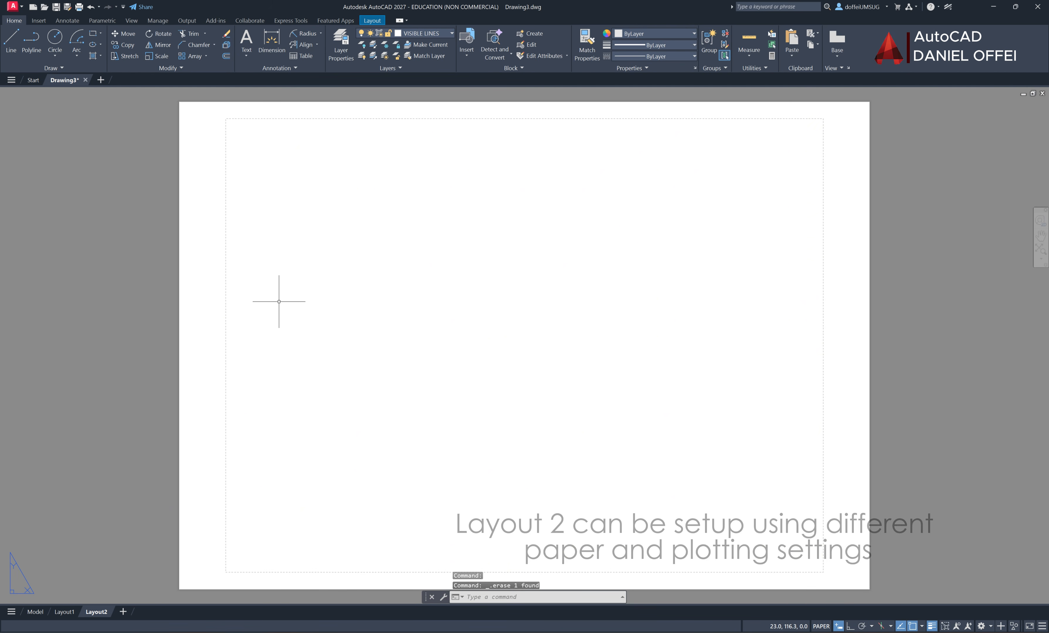
Create a new rectangular viewport on Layout2 with MVIEW, from near the sheet's upper-left corner to near its lower-right corner
type("MV")
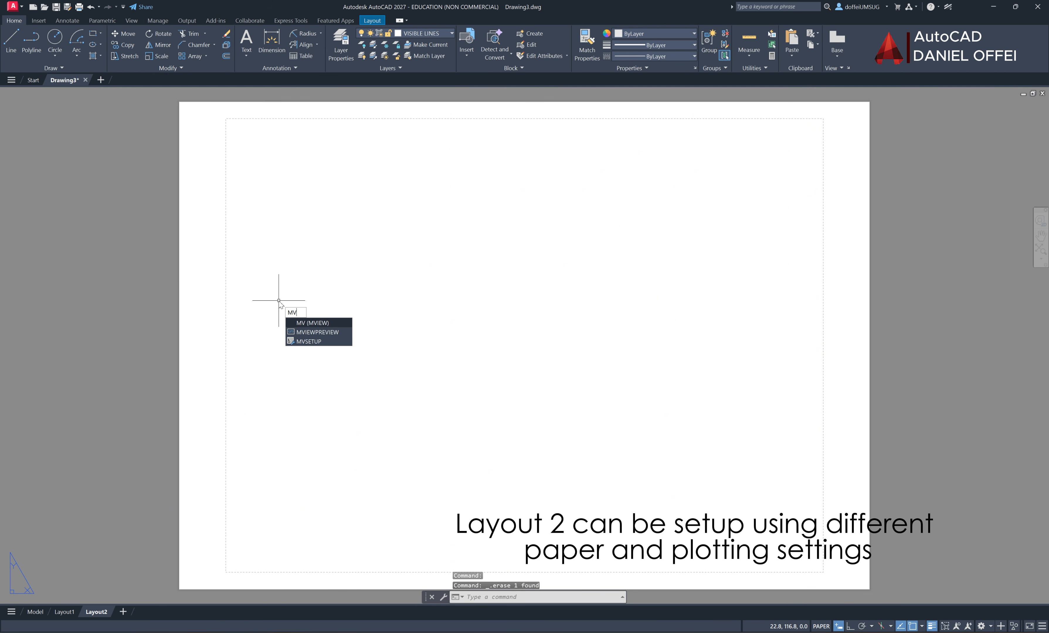
key("Return")
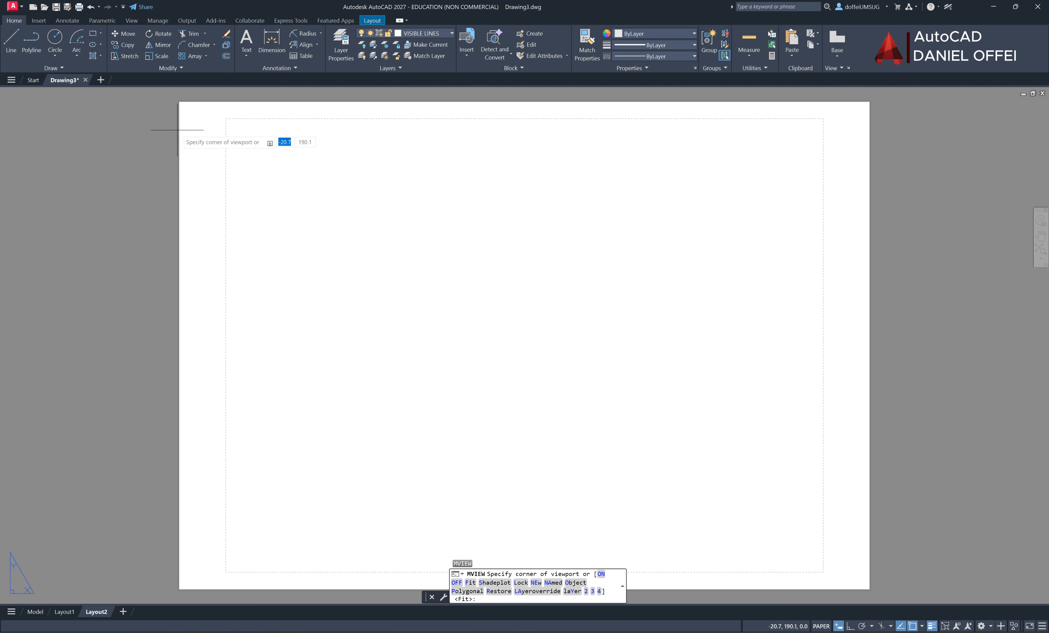
left_click(182, 106)
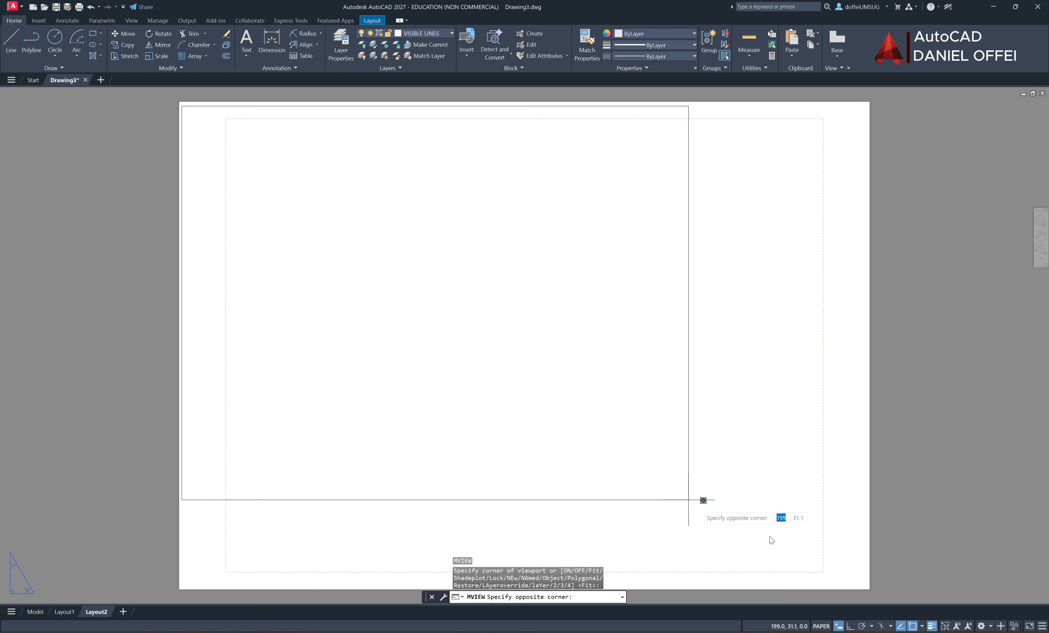
left_click(858, 578)
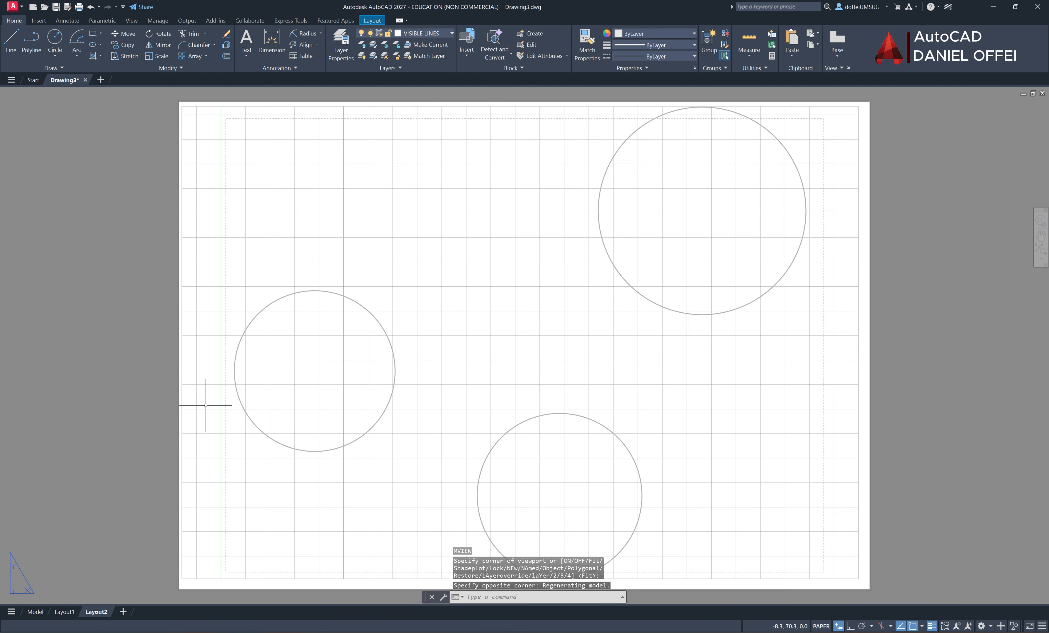
Activate the Layout2 viewport, zoom its contents out to a scale of about 0.66, and return to paper space
left_click(69, 613)
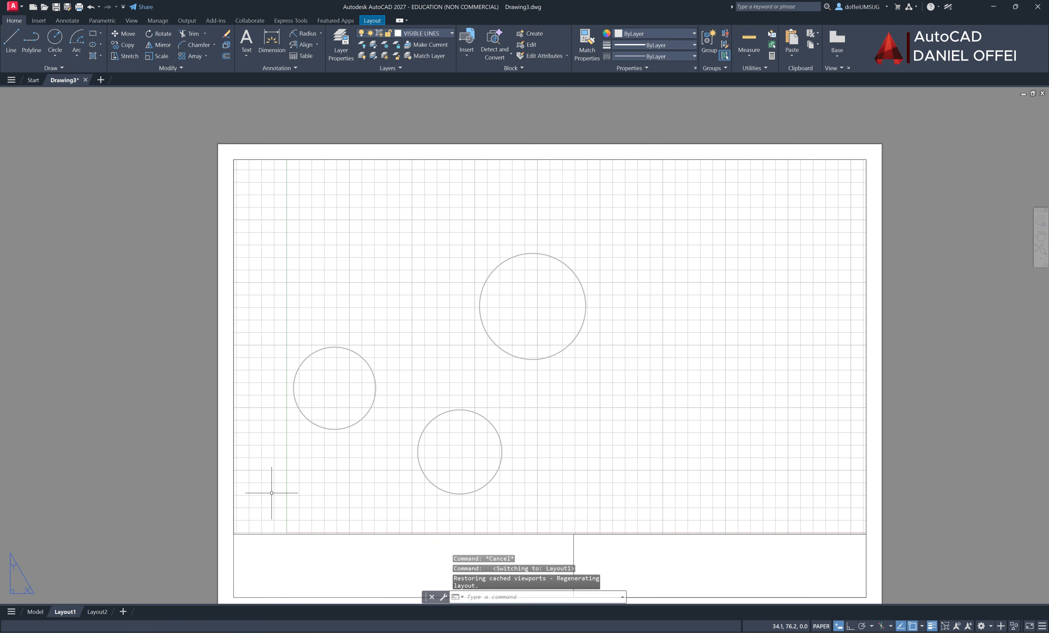
left_click(98, 612)
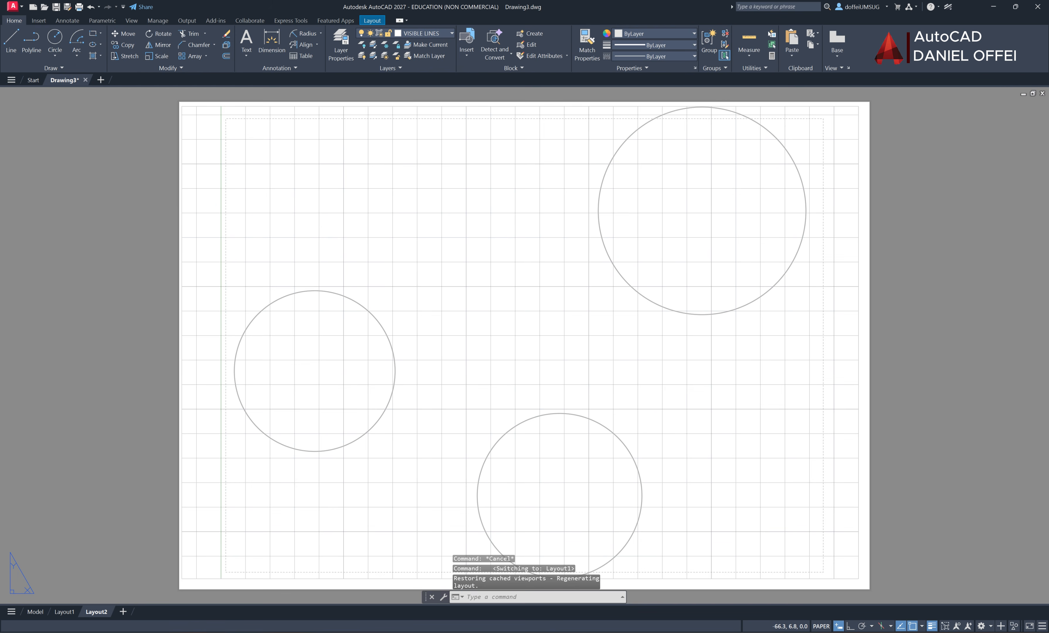
left_click(444, 335)
double_click(489, 340)
scroll(449, 321, "down", 5)
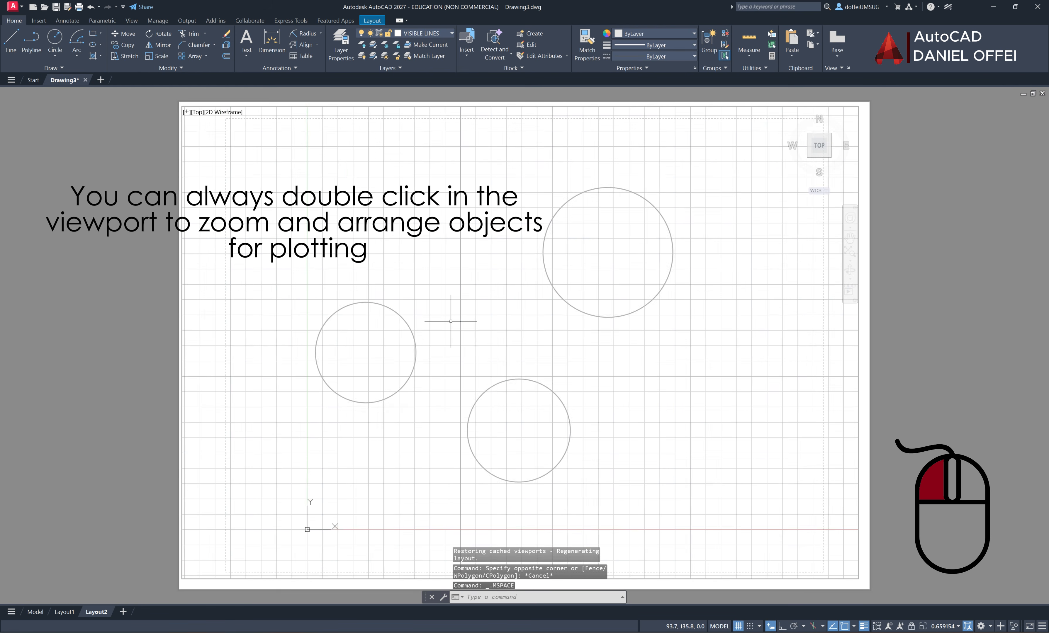
scroll(450, 321, "up", 4)
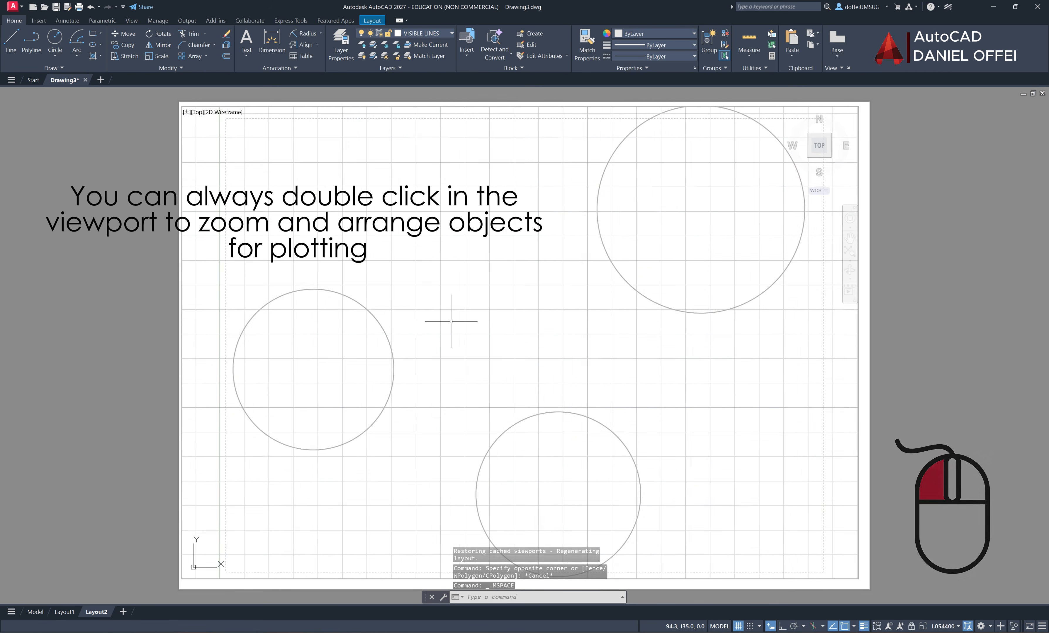
scroll(450, 321, "down", 4)
scroll(450, 321, "down", 1)
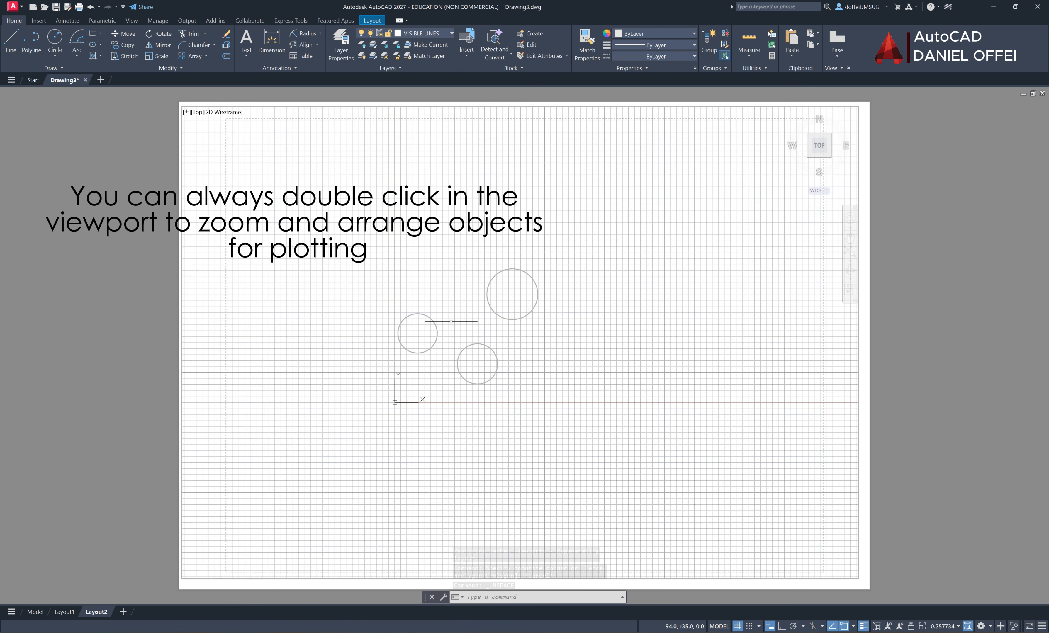
scroll(450, 321, "up", 3)
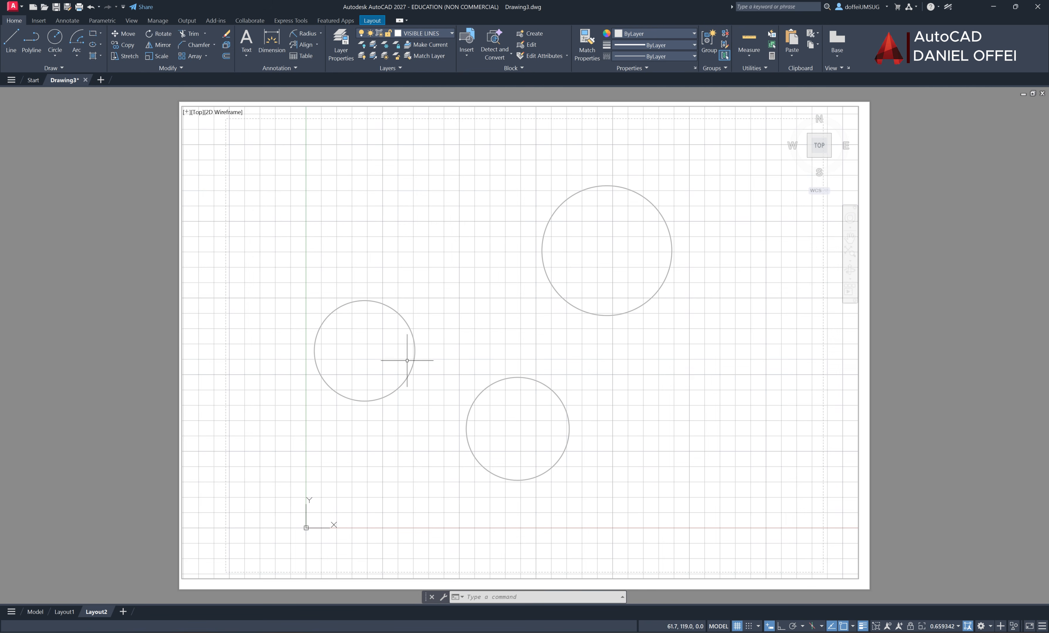
double_click(130, 299)
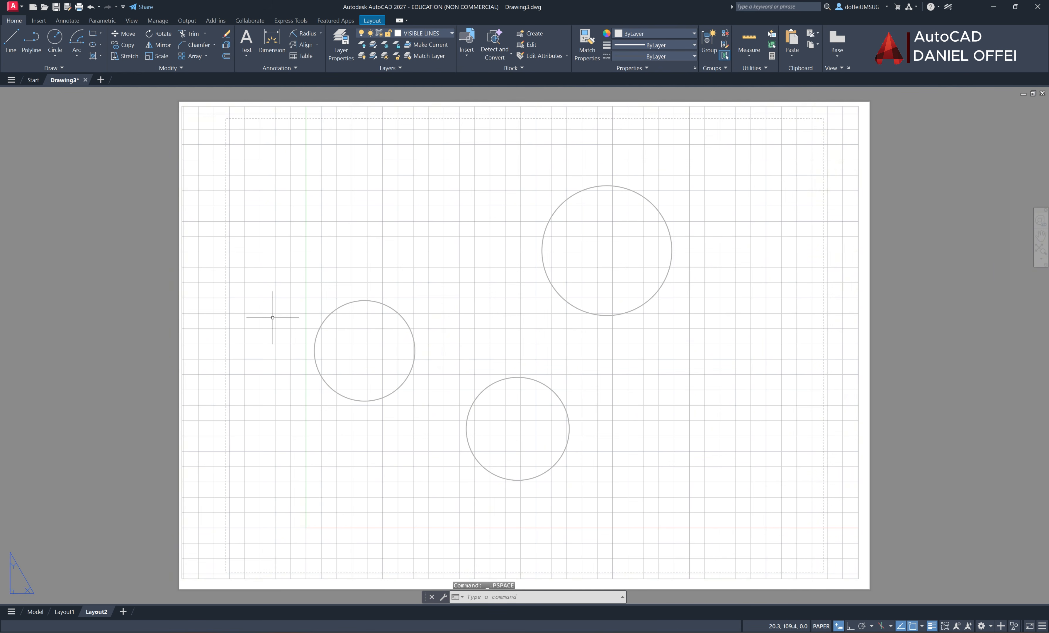
Return to model space and erase all the circles
left_click(64, 612)
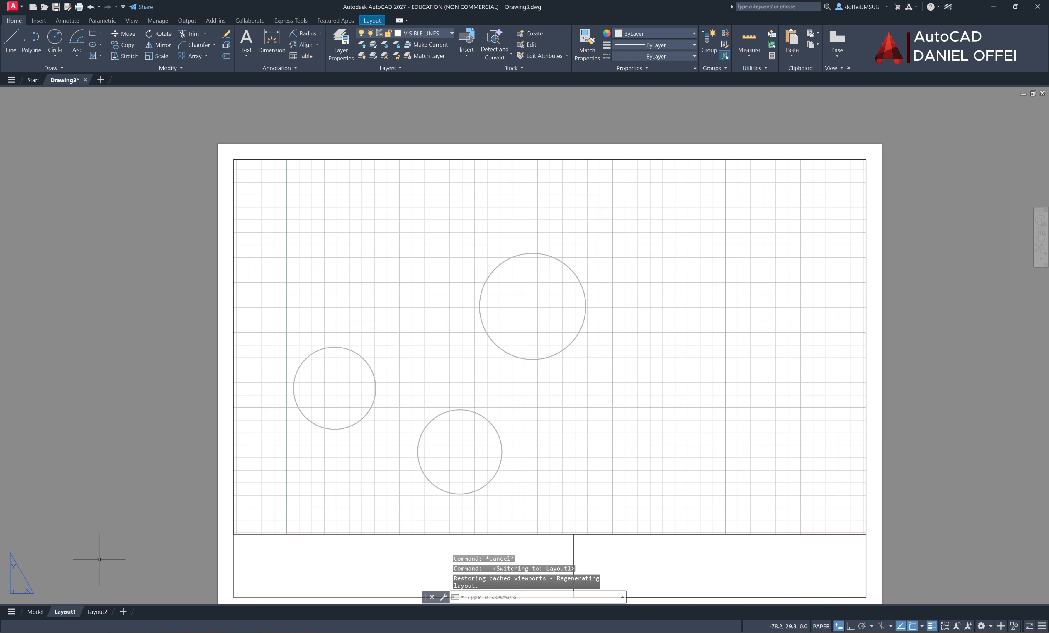
middle_click_drag(288, 456, 237, 406)
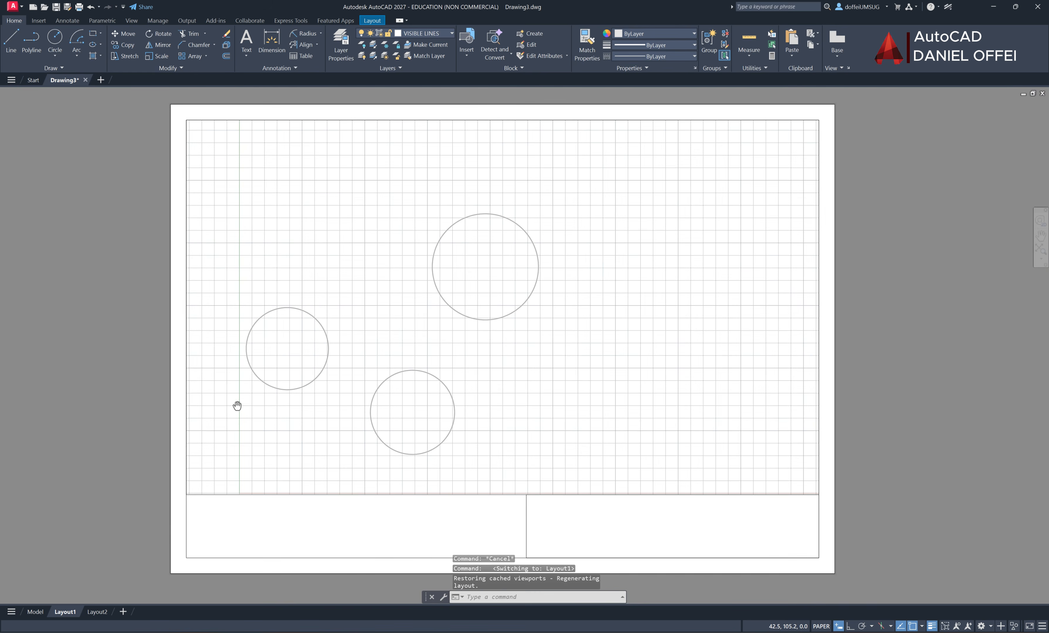
left_click(36, 612)
left_click(619, 238)
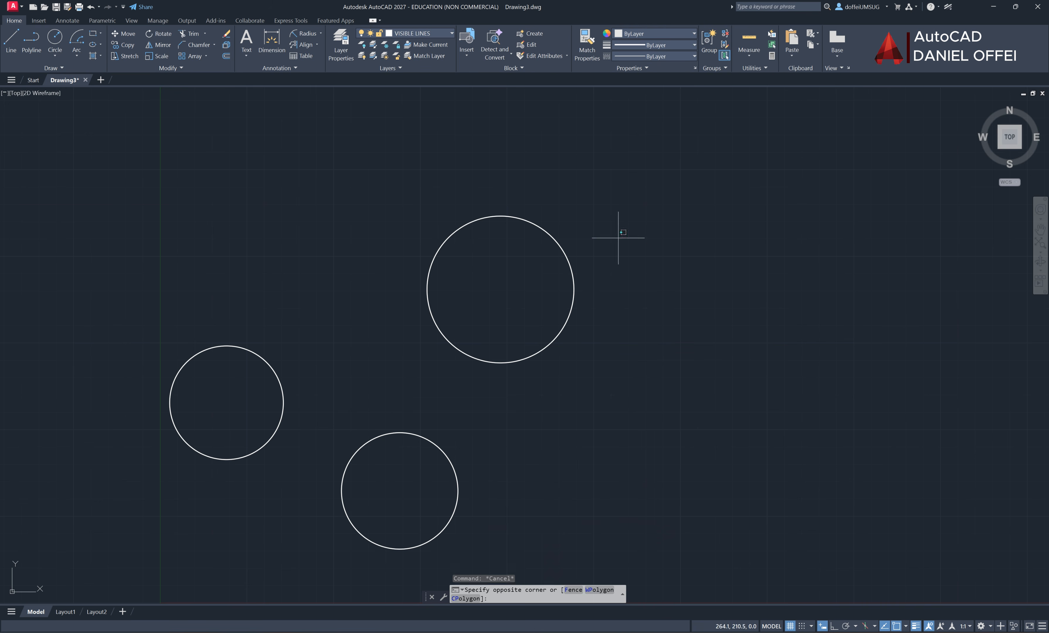
key("Escape")
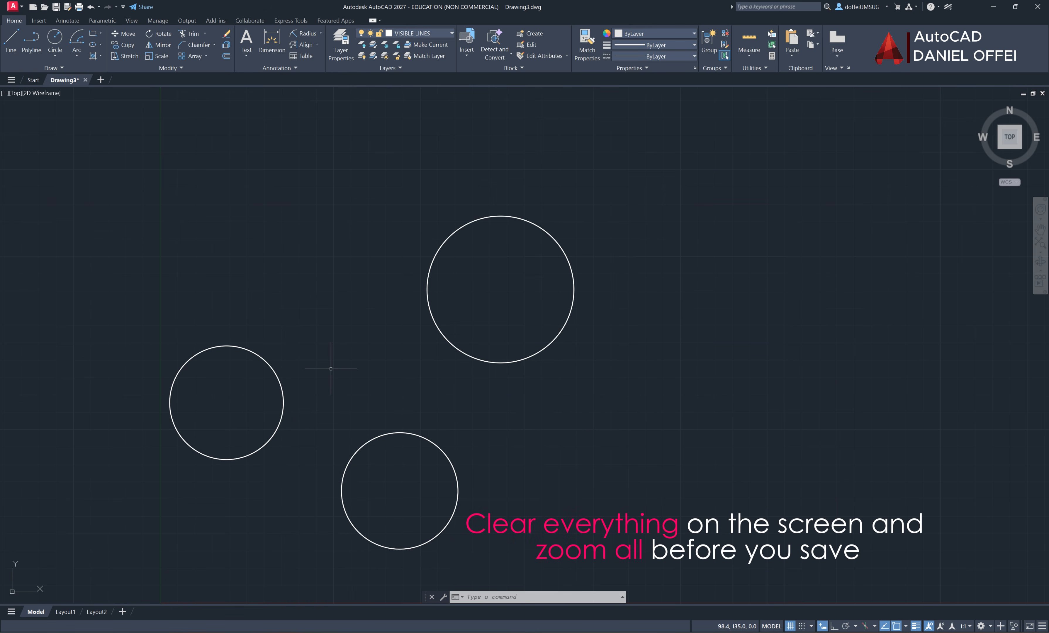
key("ctrl+a")
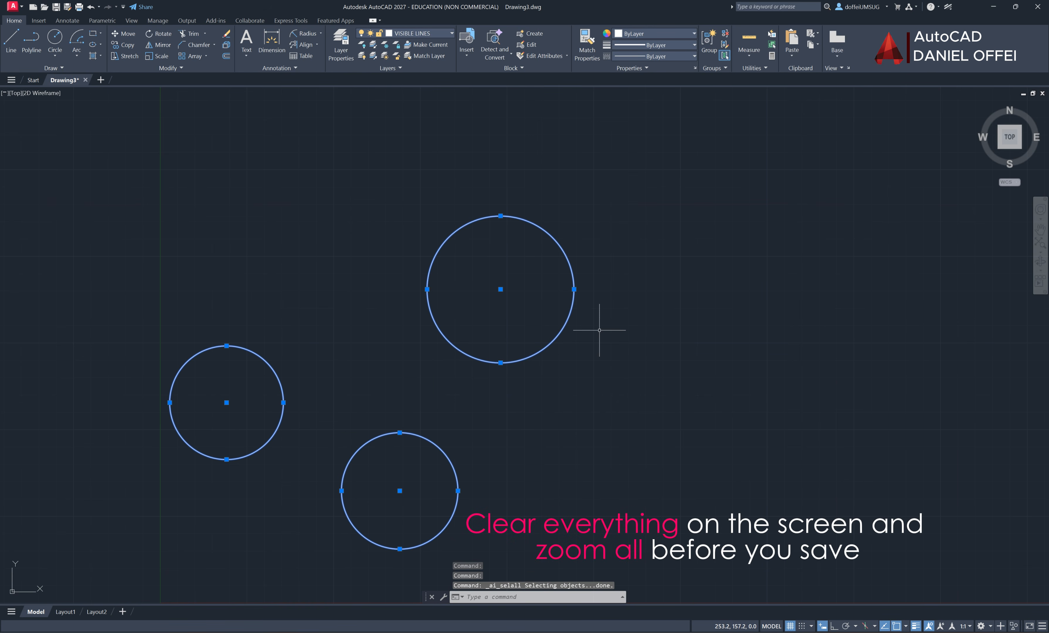
key("Delete")
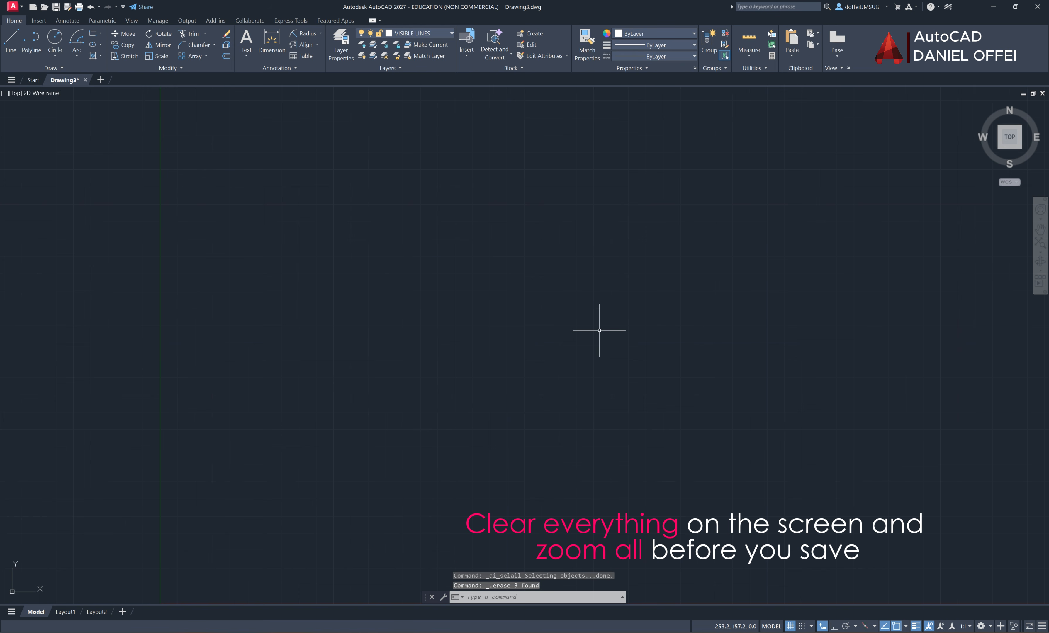
Zoom the model space view with the All option
type("Z")
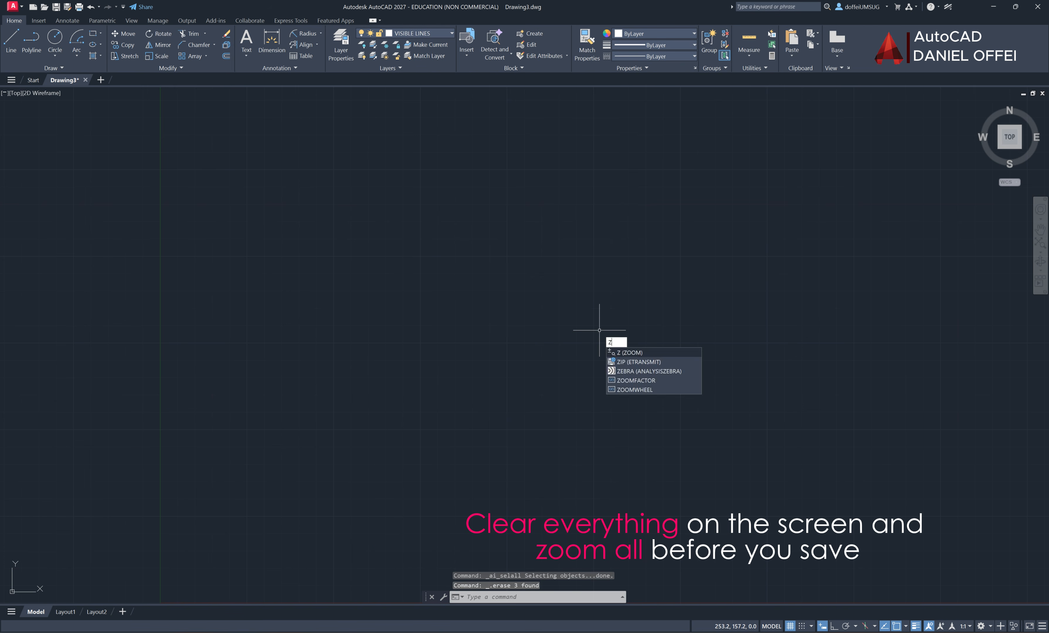
key("Return")
type("A")
key("Return")
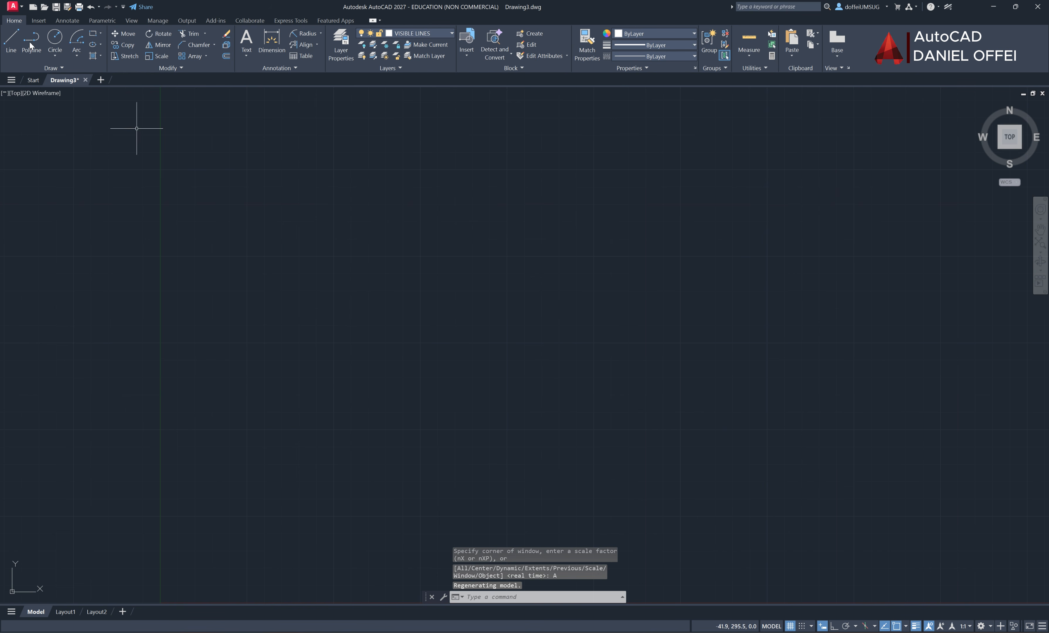
Save the drawing as a drawing template named MY AUTOCAD TEMPLATE with the default template options, and close it without saving further changes
key("ctrl+shift+s")
left_click(19, 12)
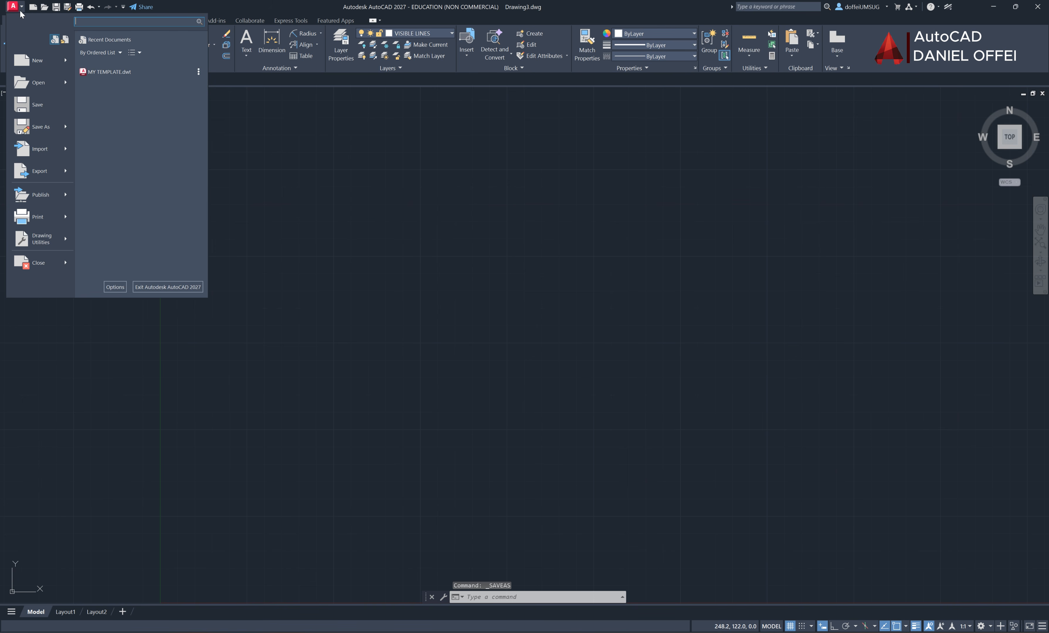
mouse_move(51, 133)
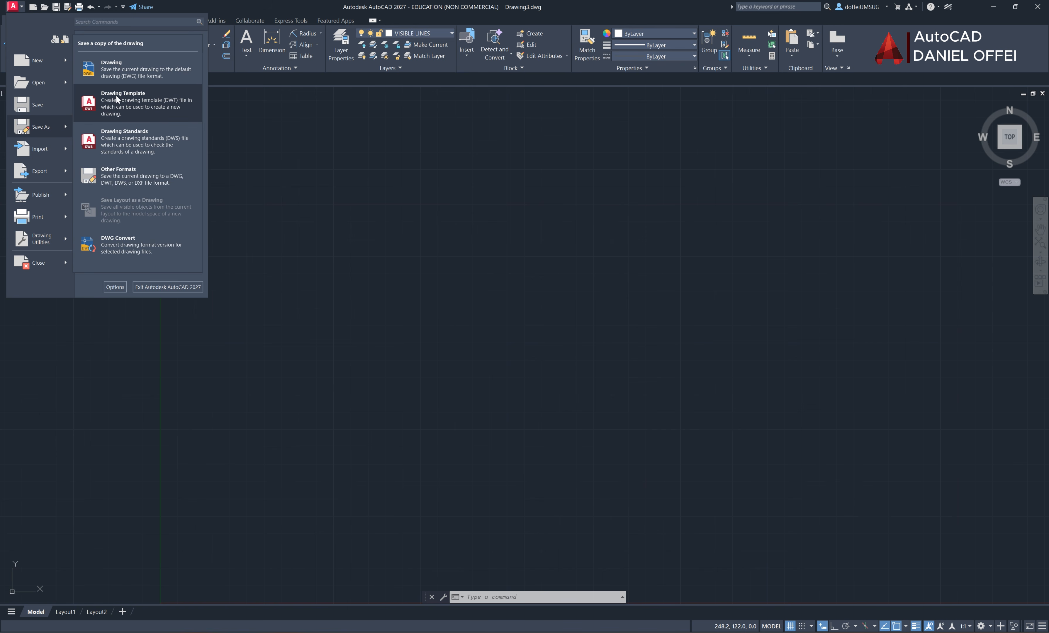
left_click(124, 98)
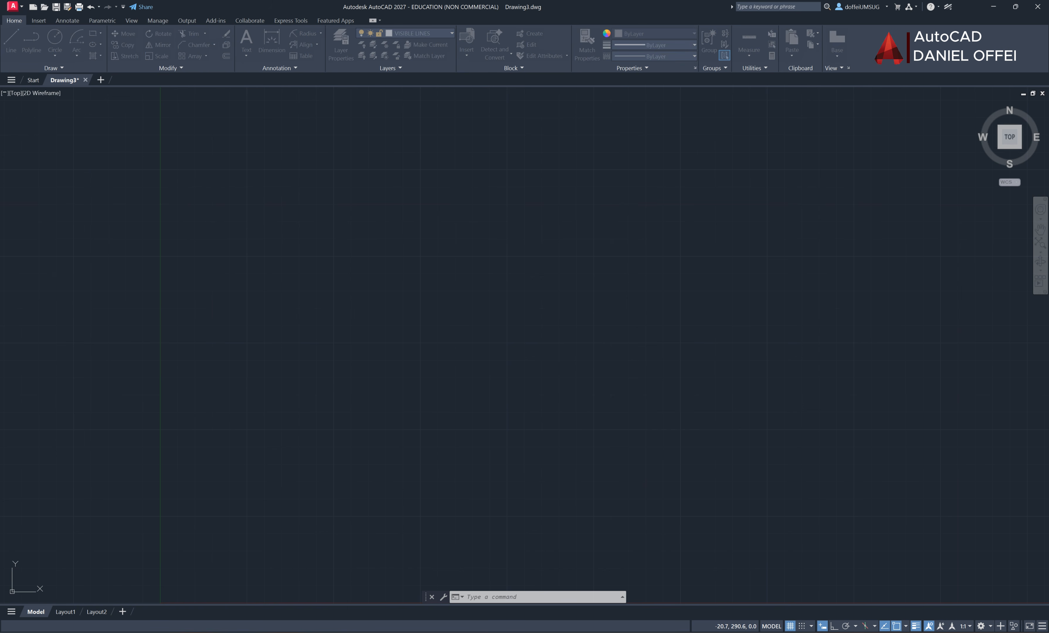
type("M")
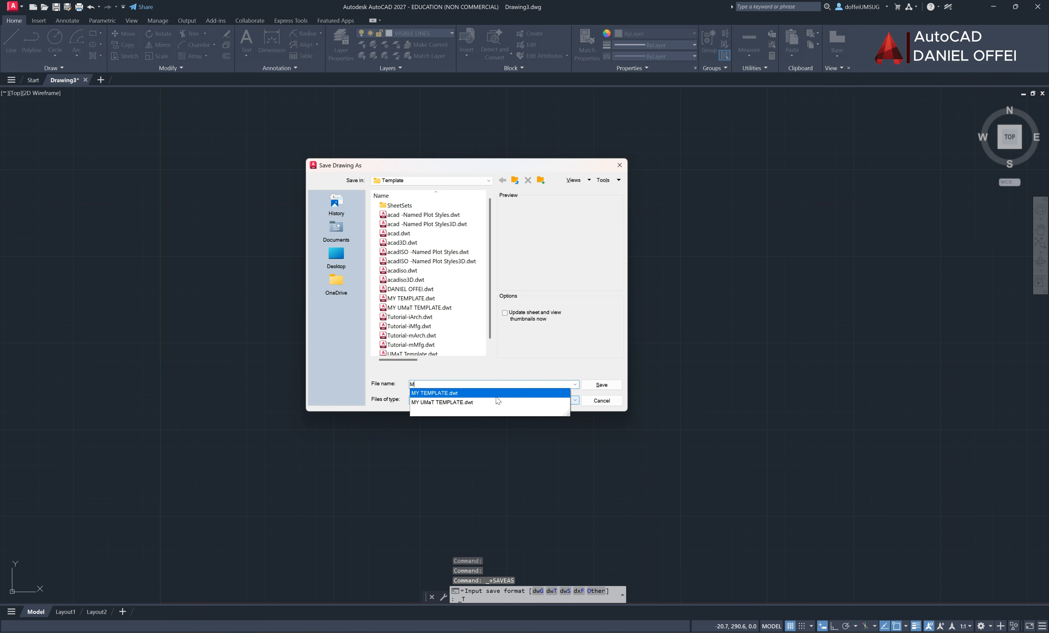
type("Y AUTOCAD TEMPLATE")
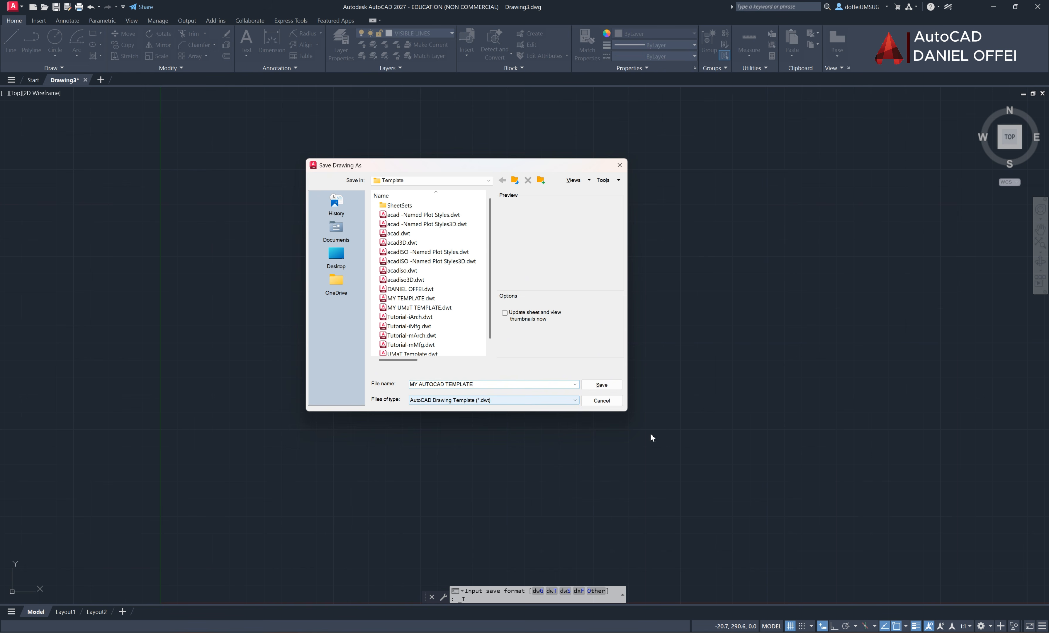
left_click(606, 387)
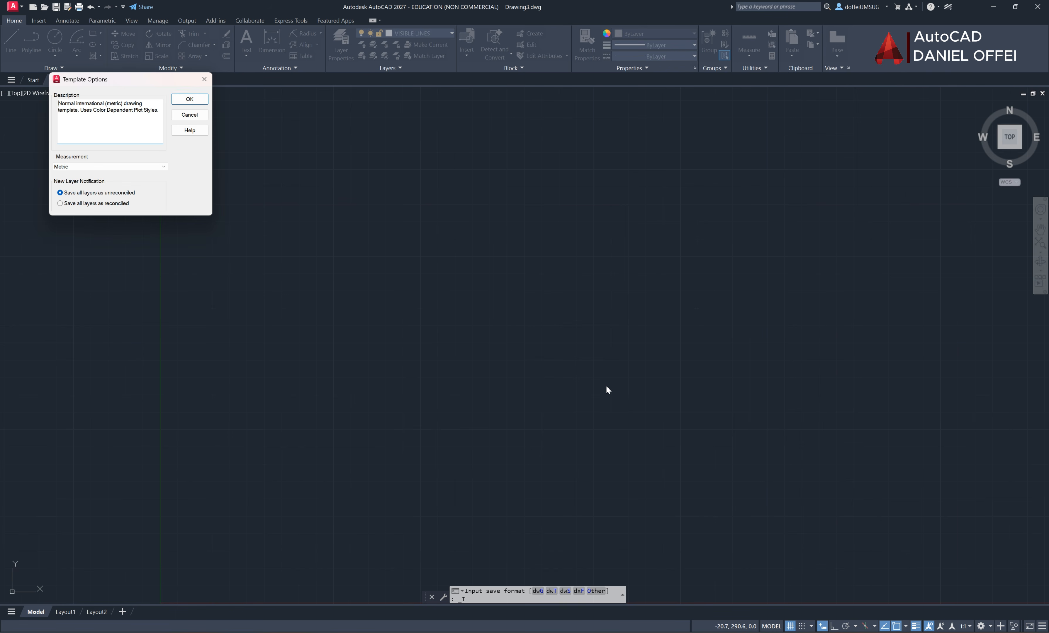
left_click(190, 99)
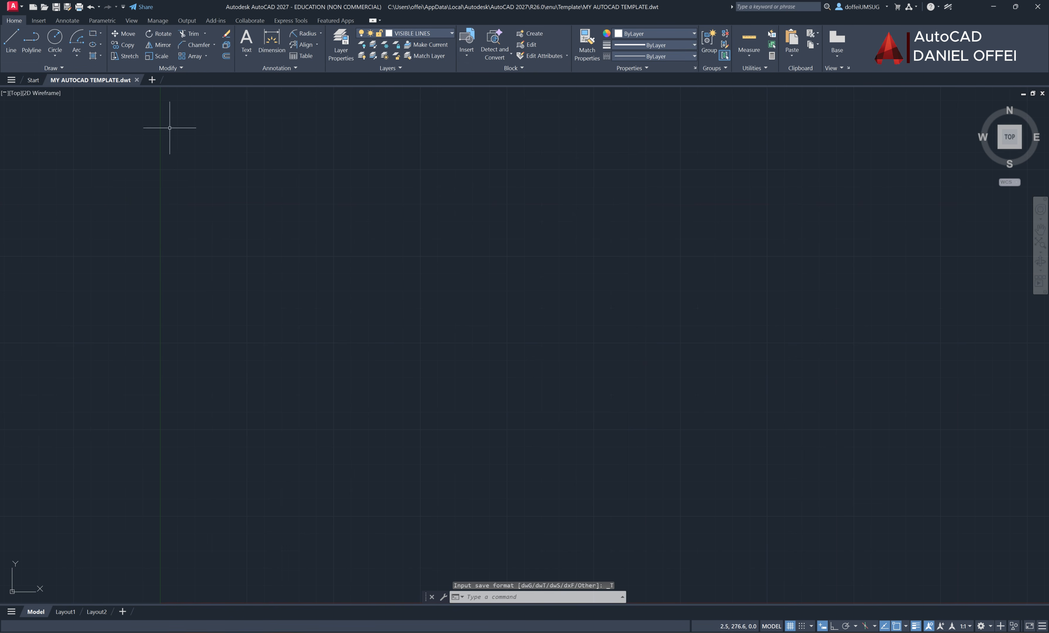
left_click(140, 79)
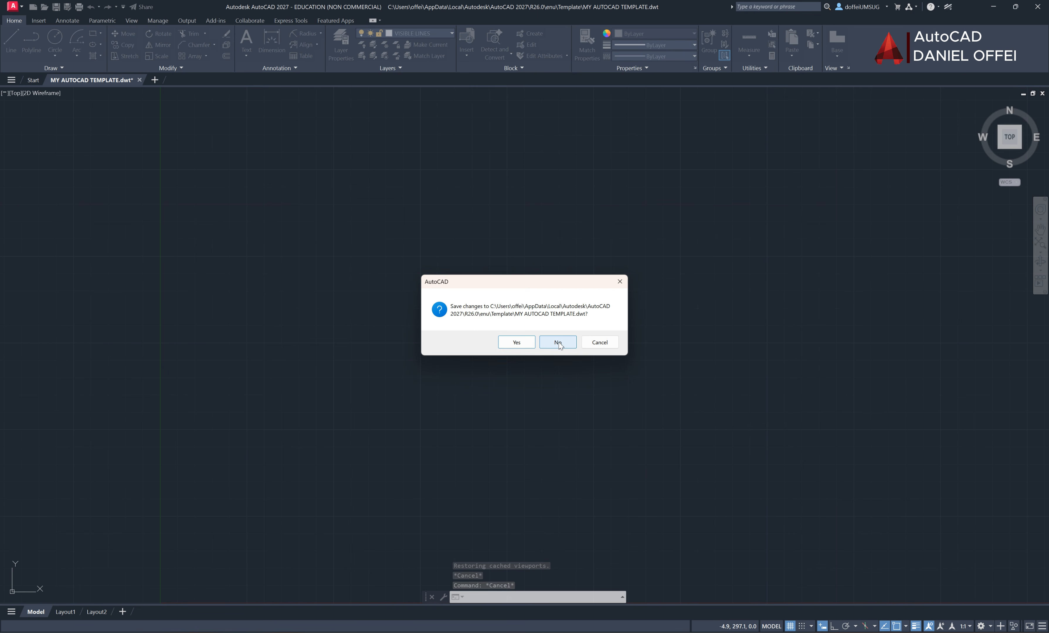
left_click(558, 343)
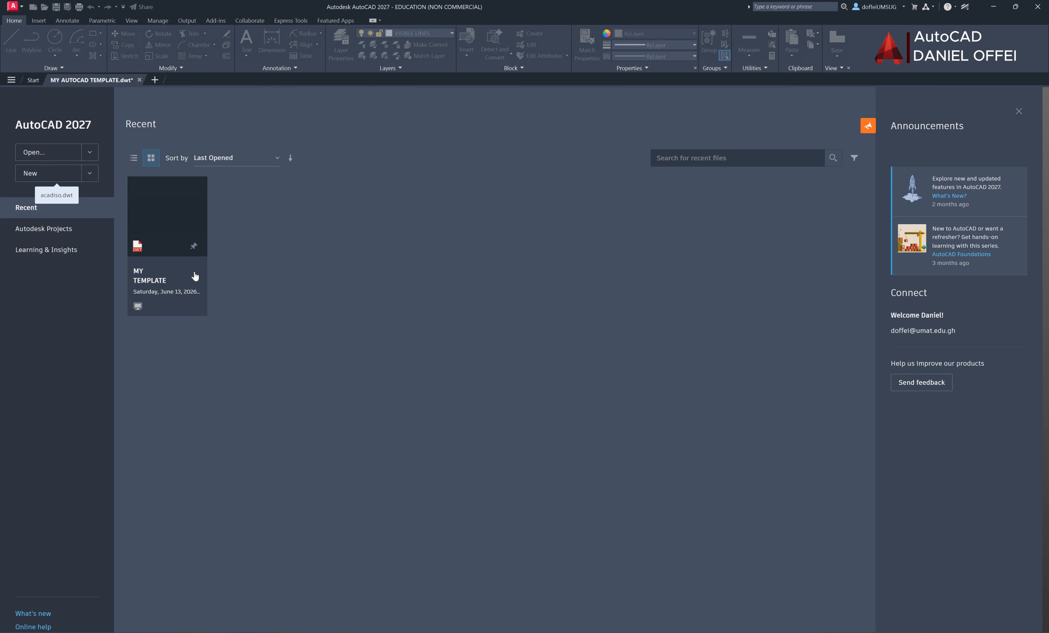
Start a new drawing from MY AUTOCAD TEMPLATE.dwt, and check the border, title block and viewport on Layout1 before returning to model space
left_click(90, 175)
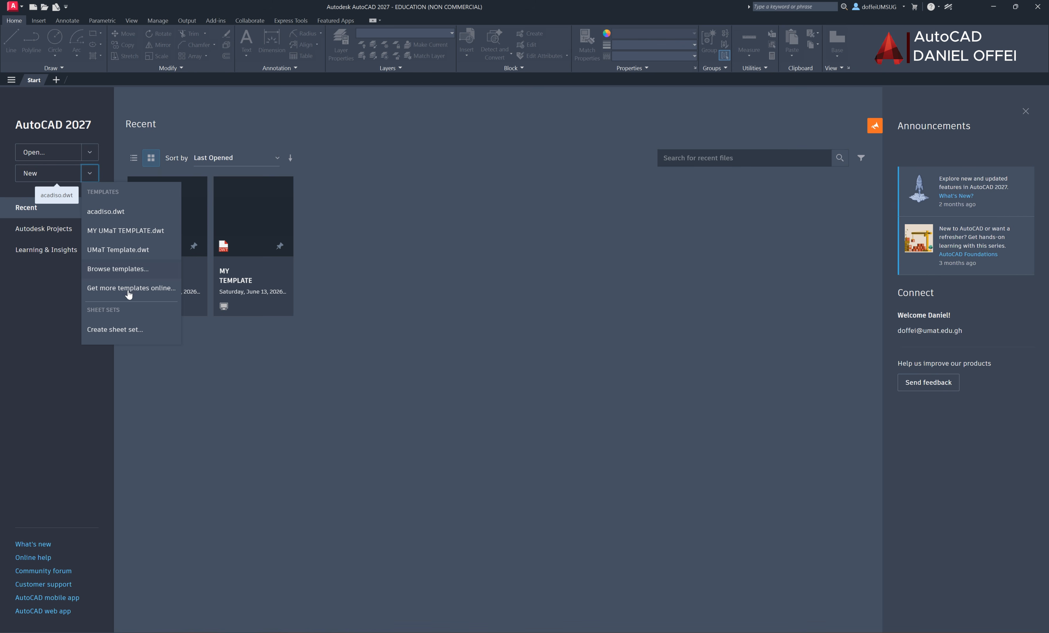
left_click(125, 271)
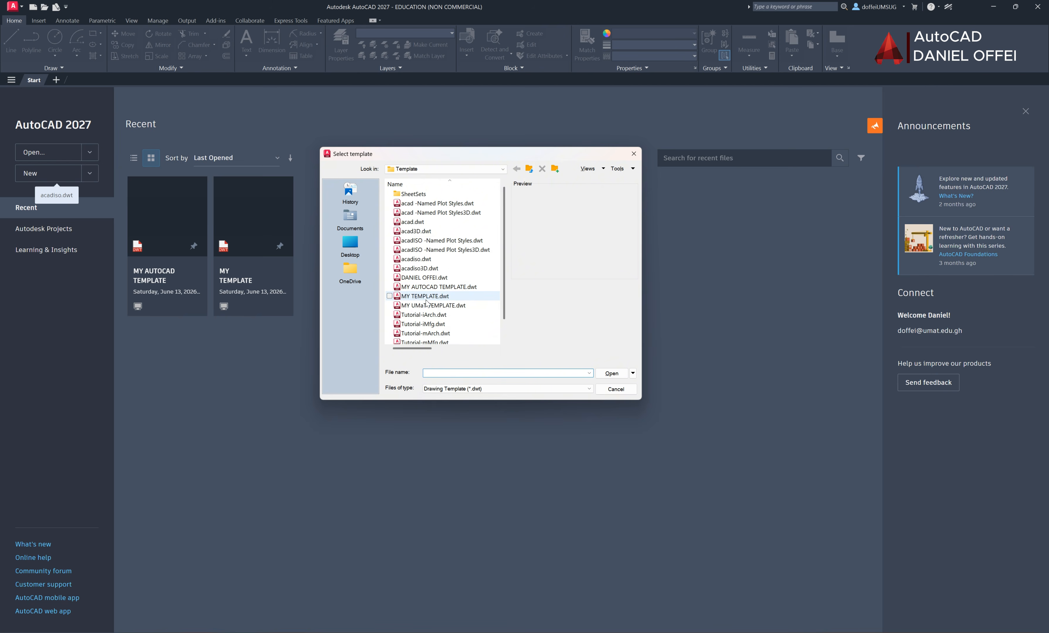
left_click(420, 287)
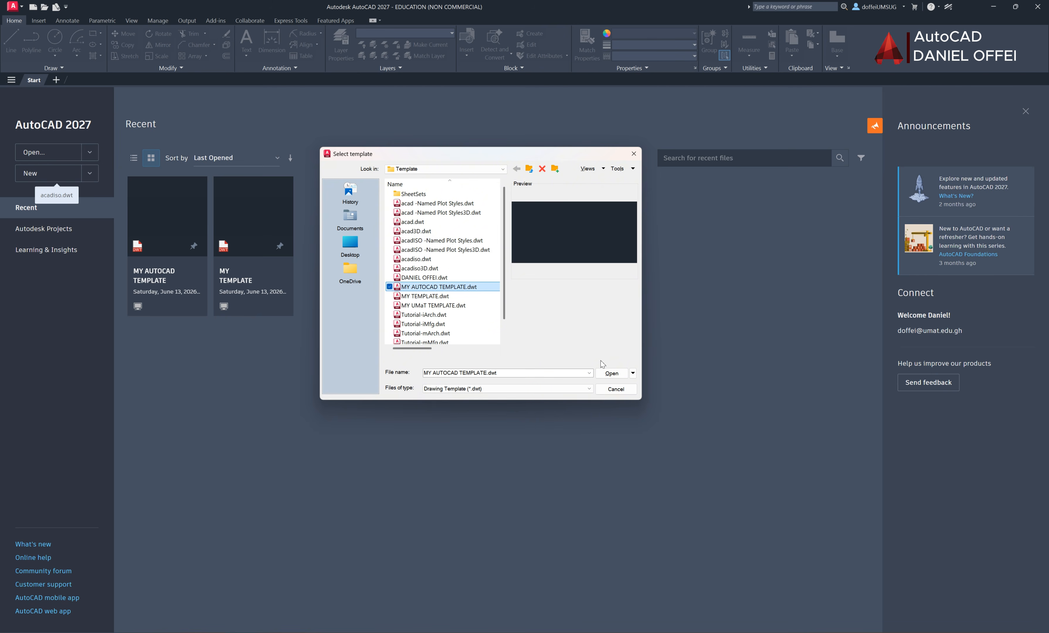
left_click(610, 373)
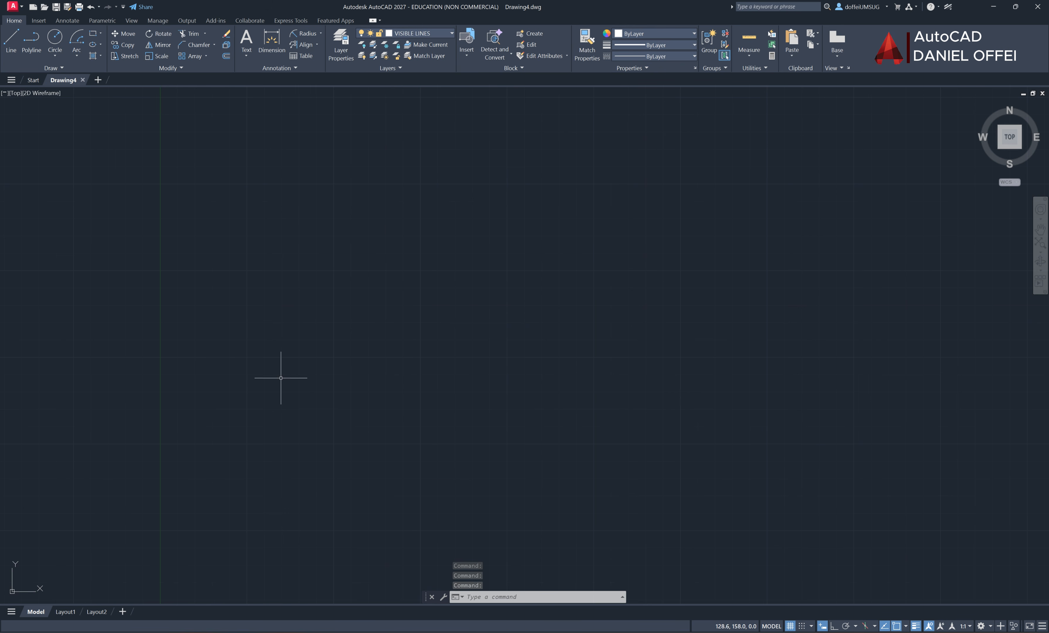
left_click(65, 612)
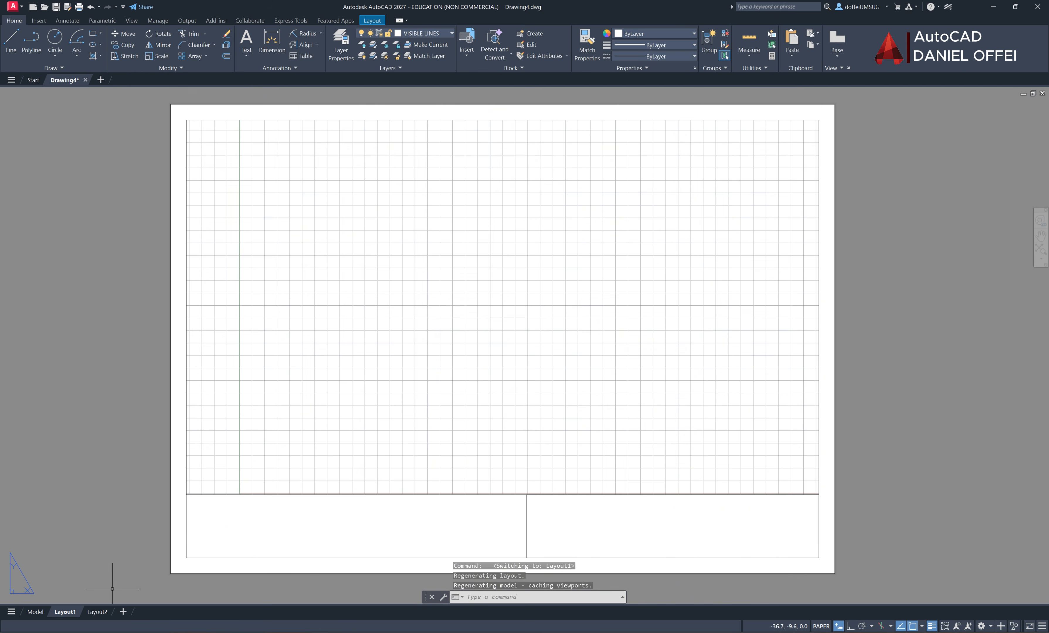
left_click(35, 612)
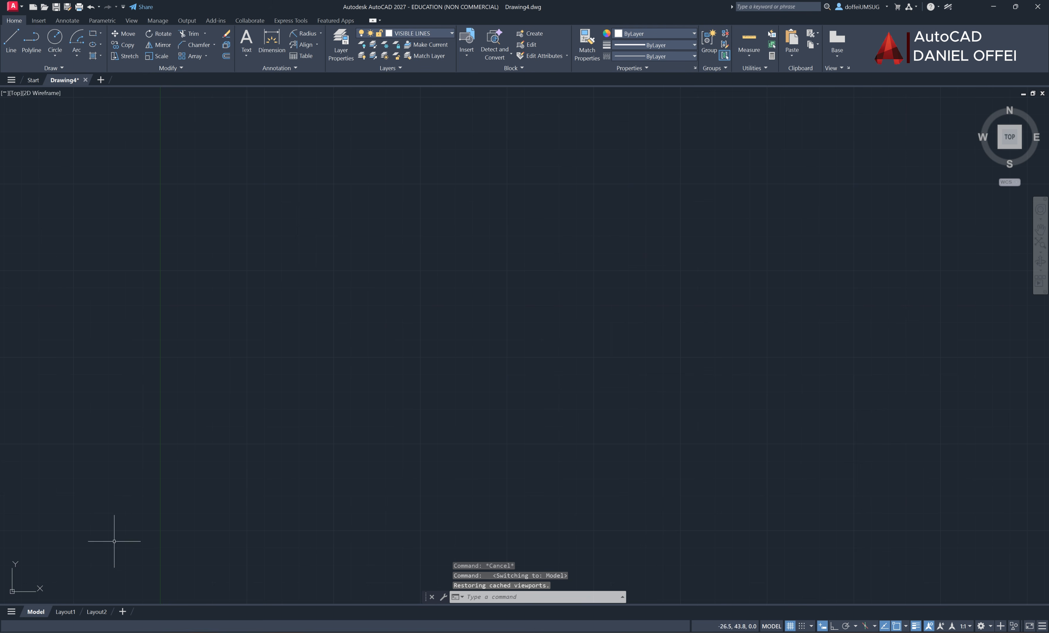